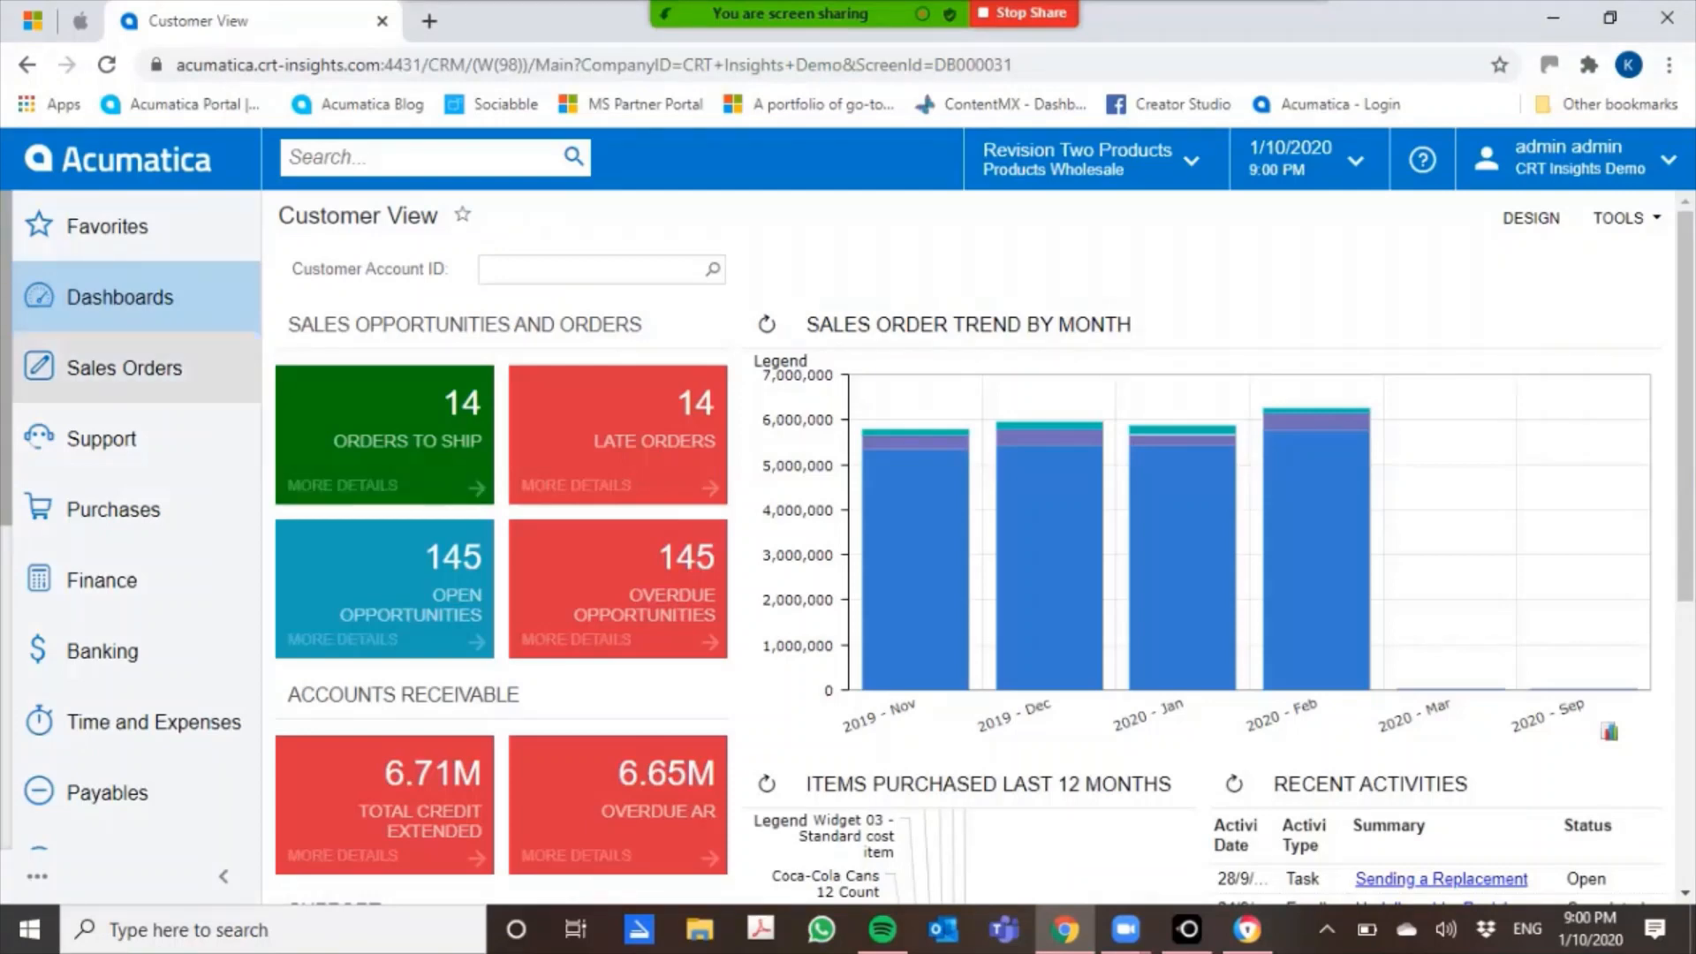
# Open the Sales Order Details by Customer report and set its warehouse parameter to RETAIL
pyautogui.click(124, 367)
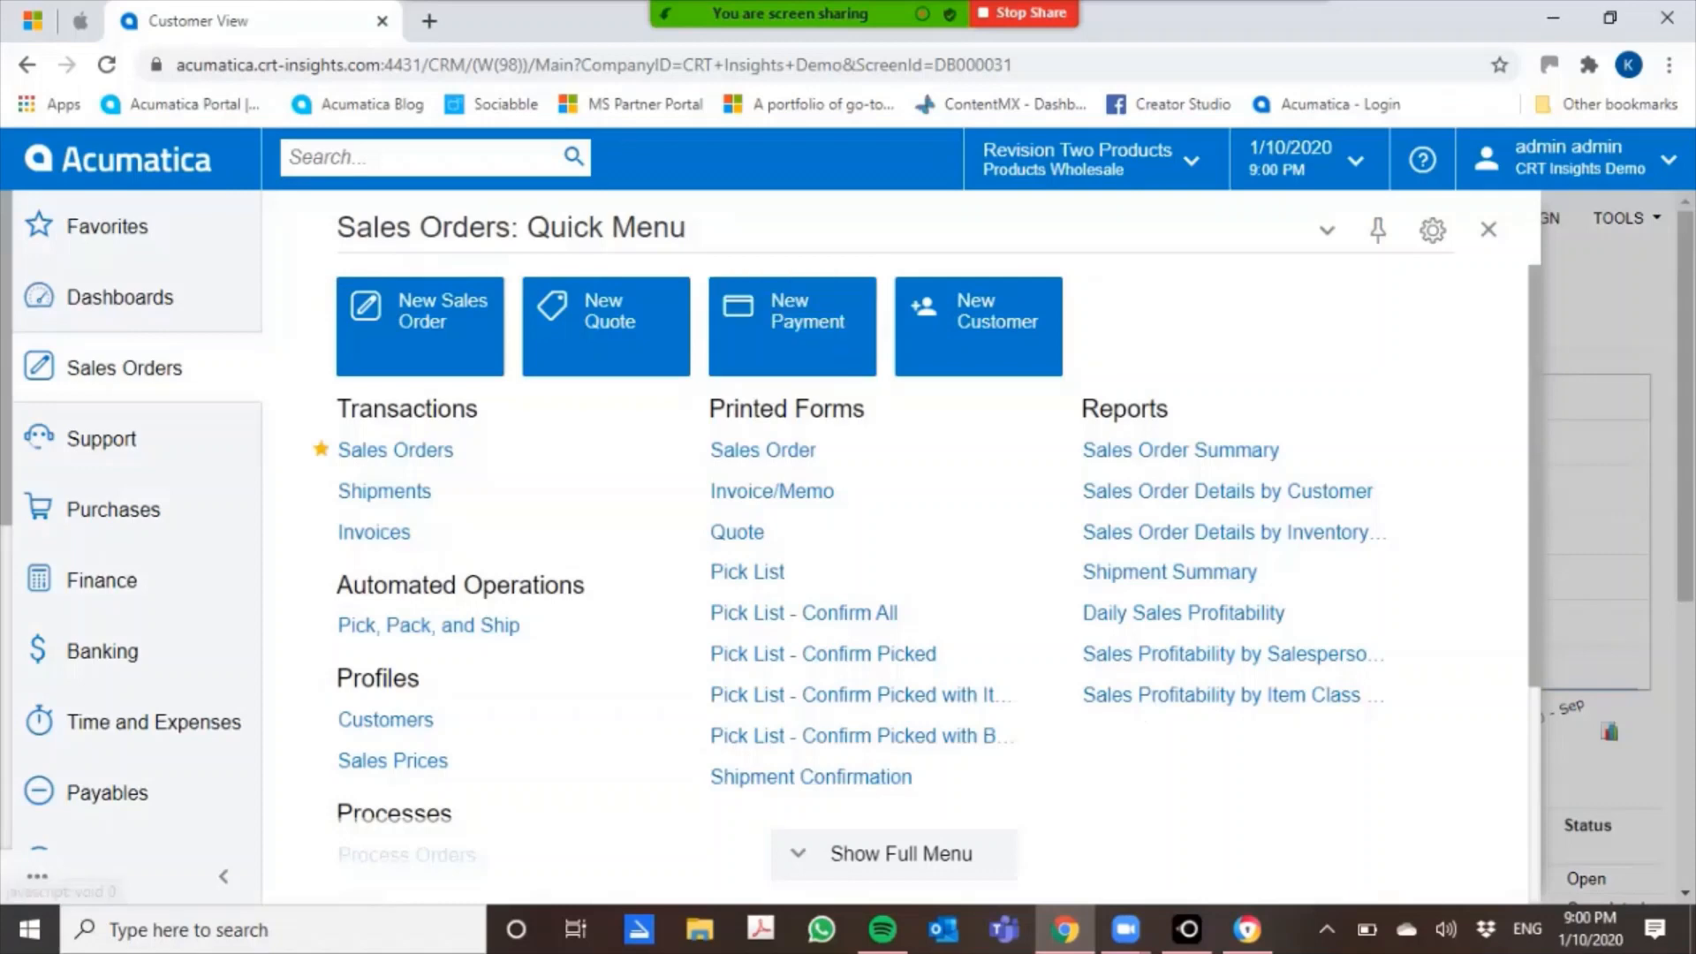
pyautogui.click(1228, 491)
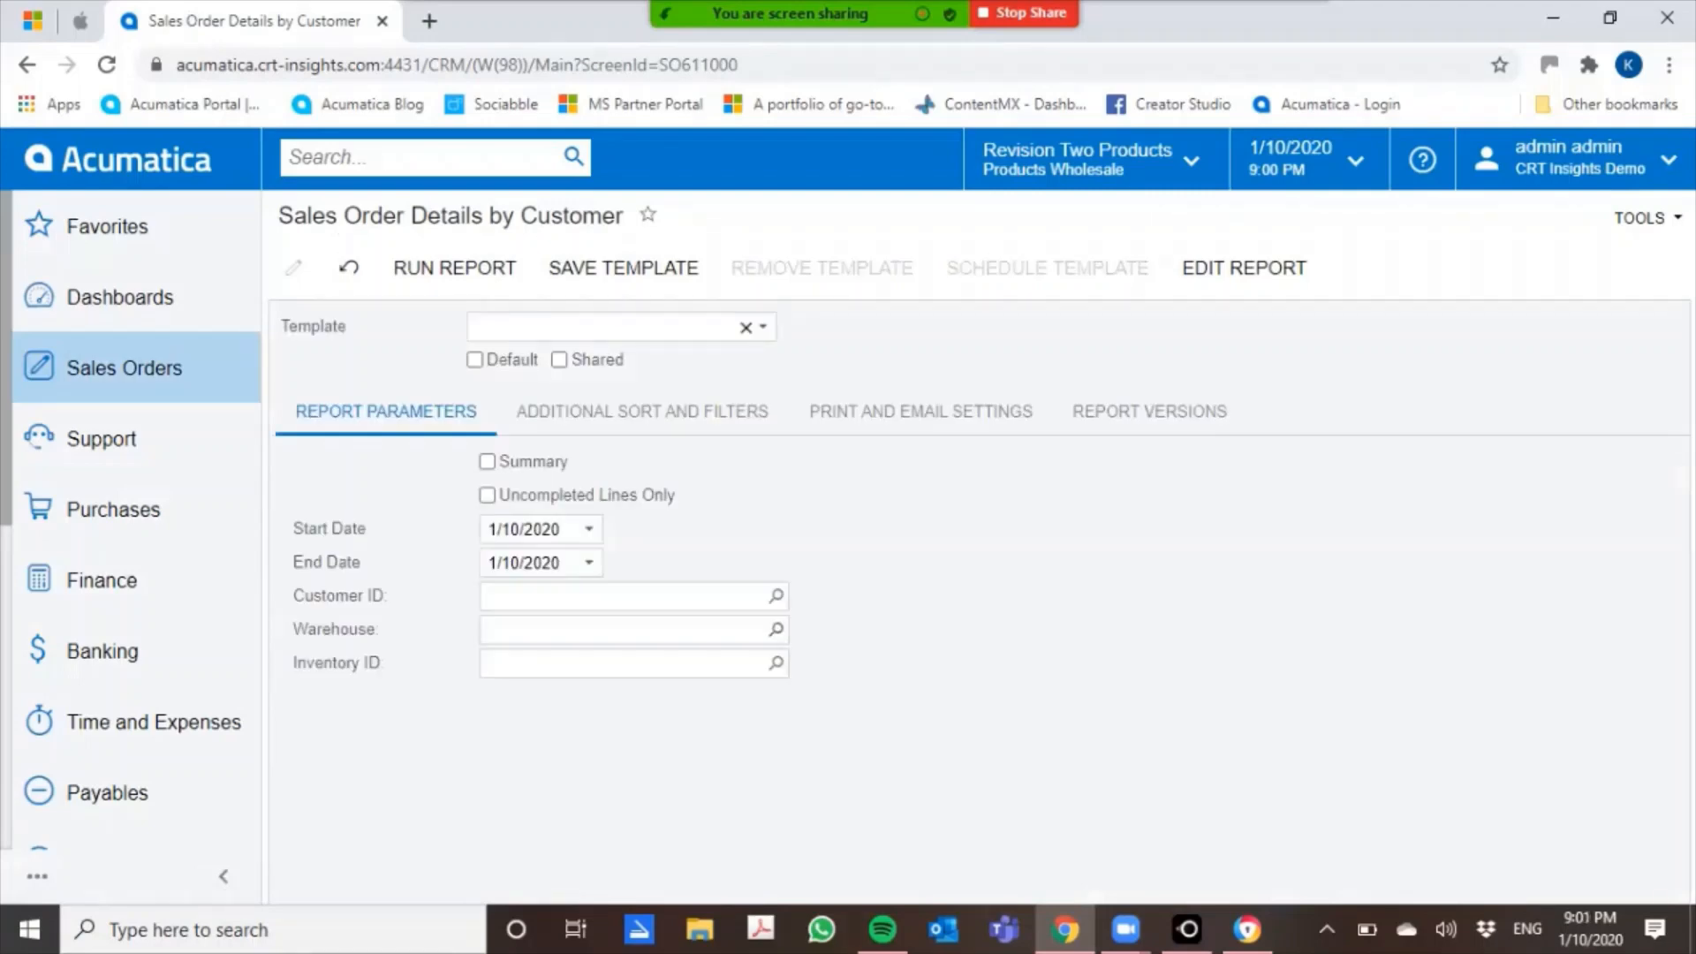
pyautogui.click(777, 630)
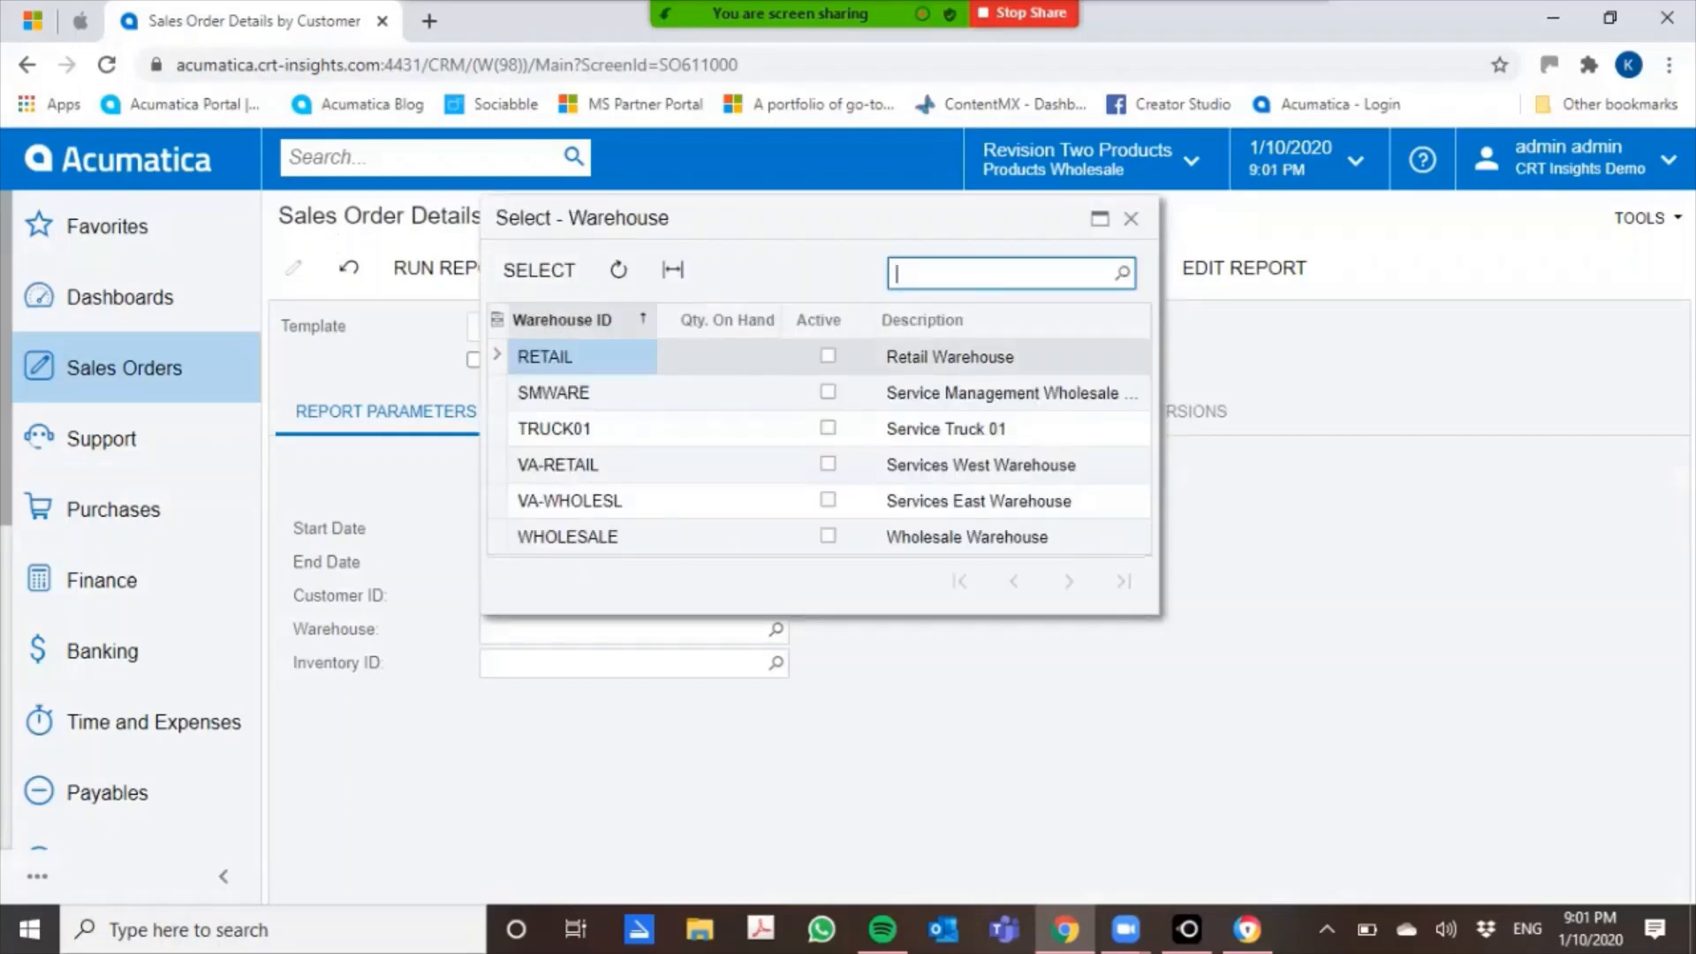
pyautogui.press('Return')
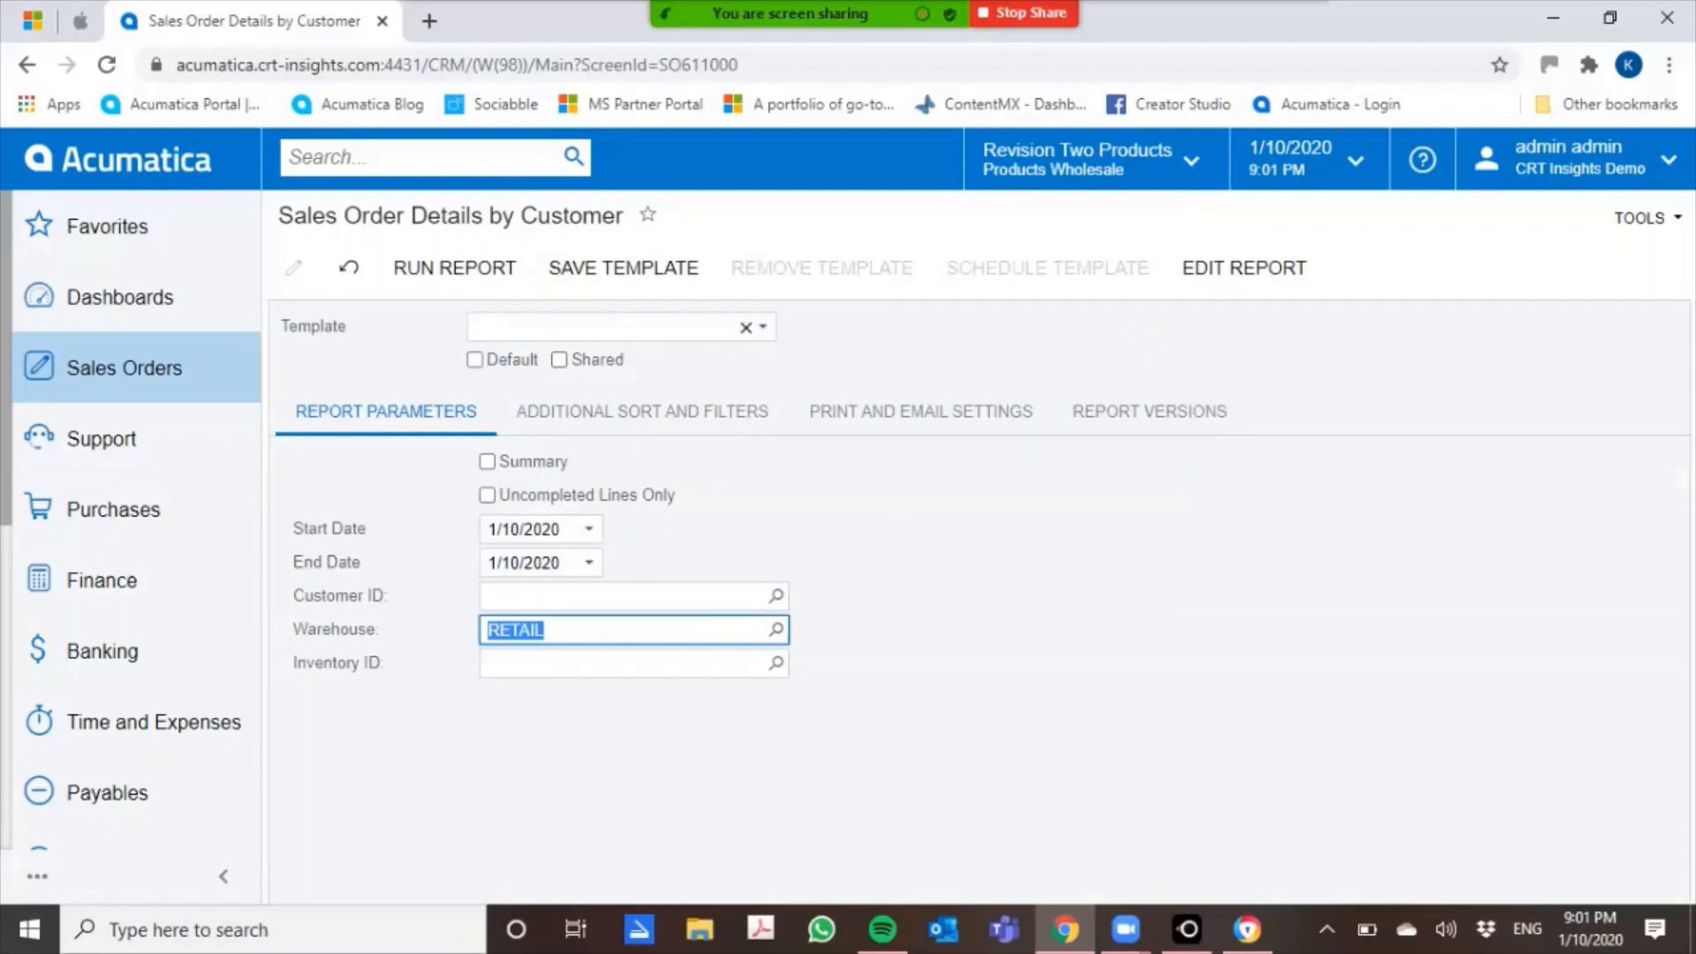
# Set the report's start date to 1/10/2019
pyautogui.click(590, 529)
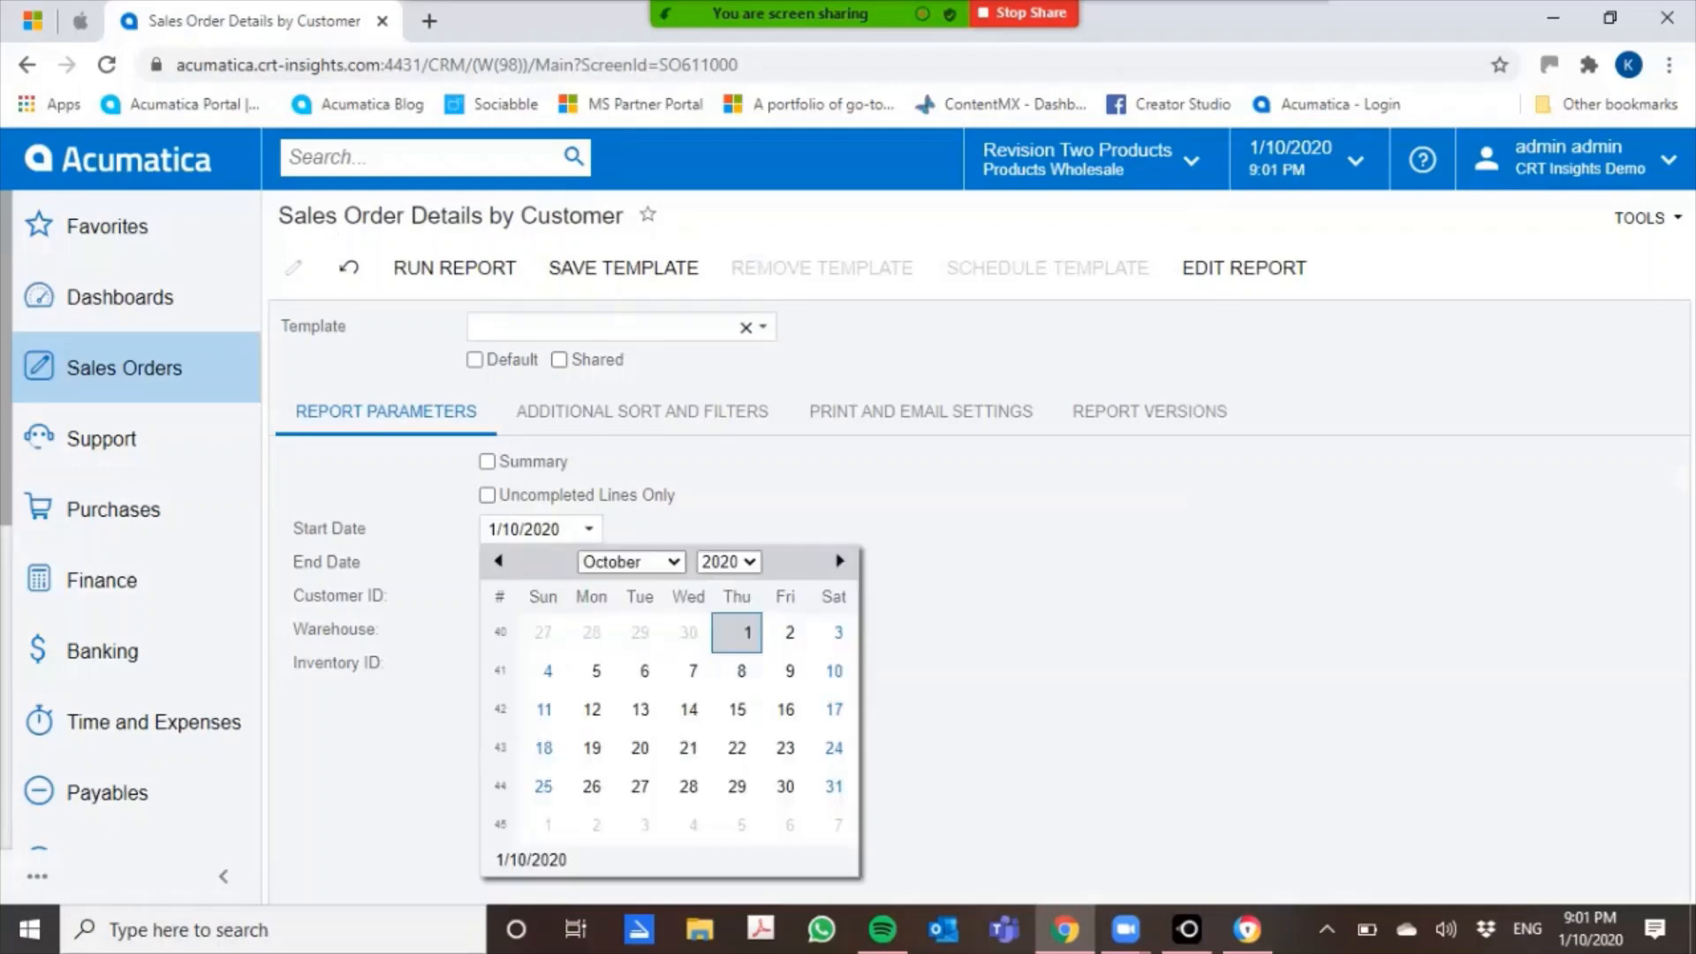
pyautogui.click(728, 562)
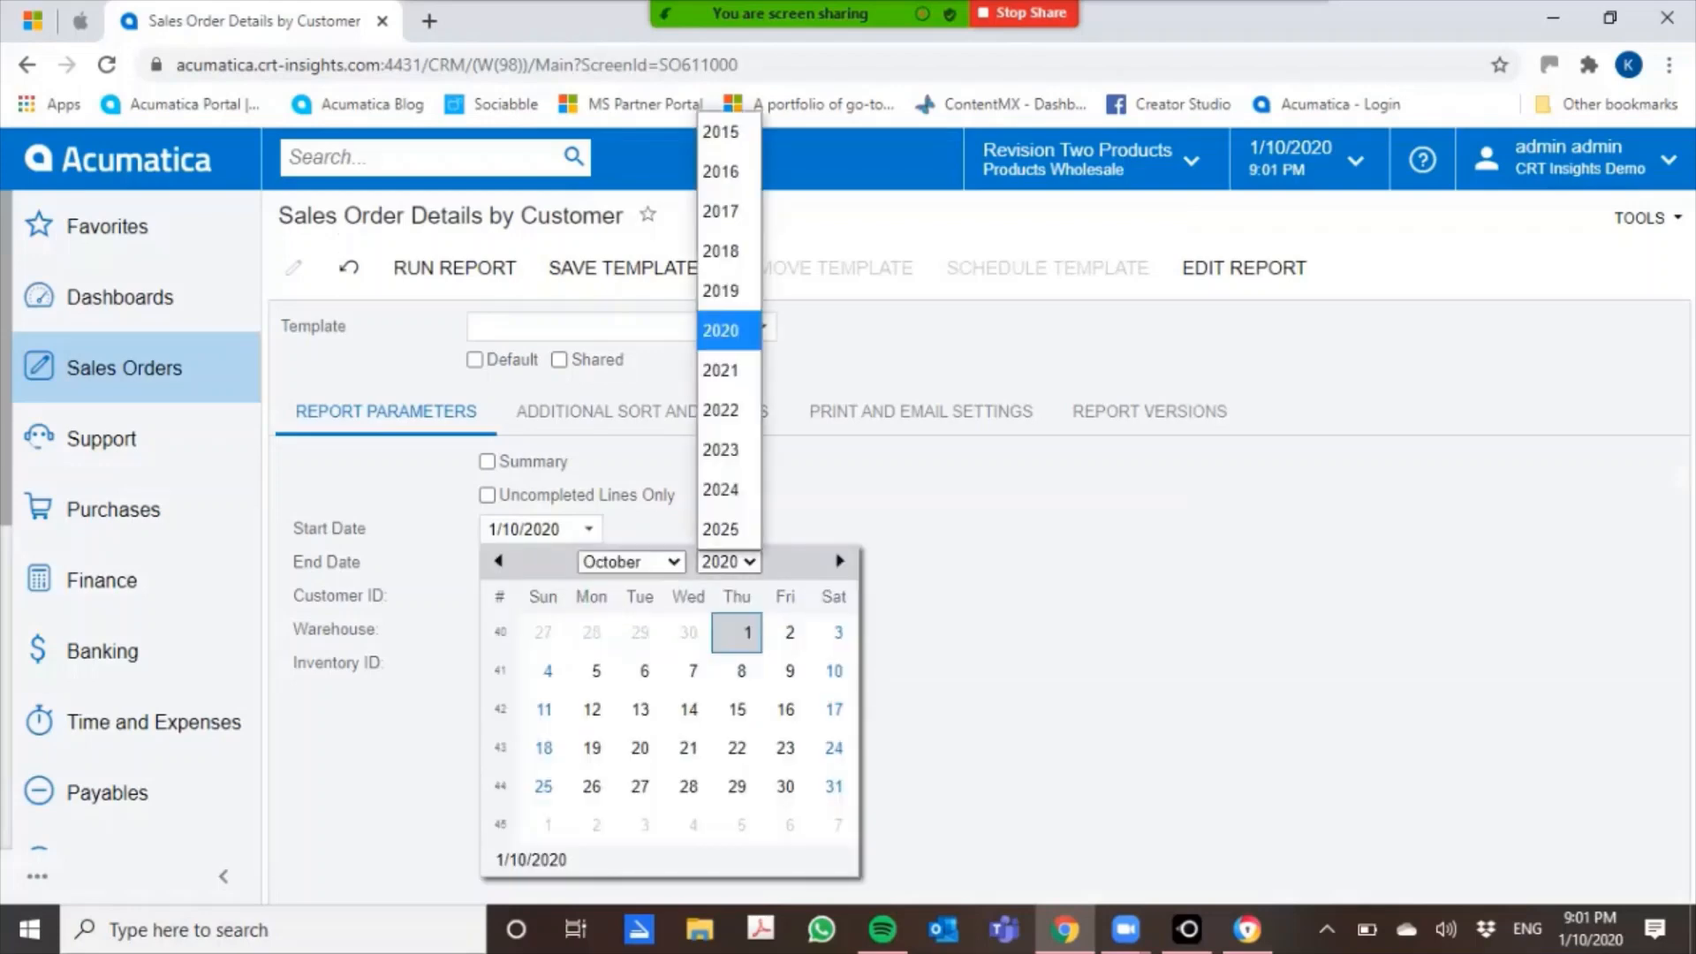
pyautogui.click(728, 292)
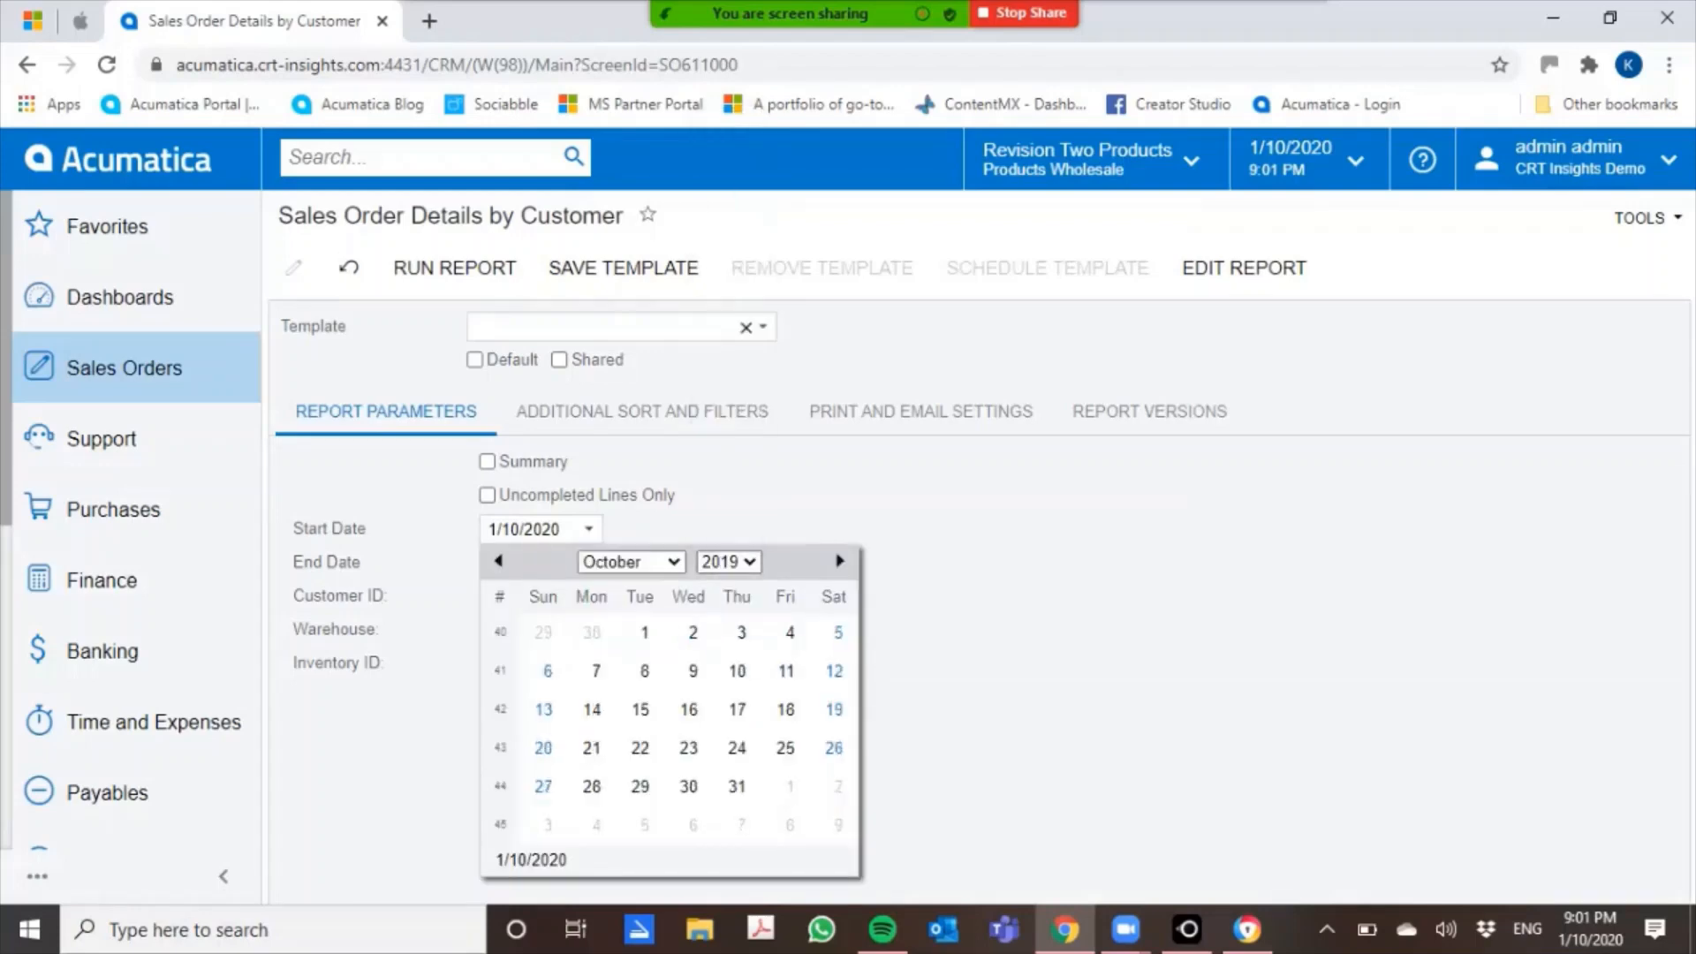
pyautogui.click(645, 632)
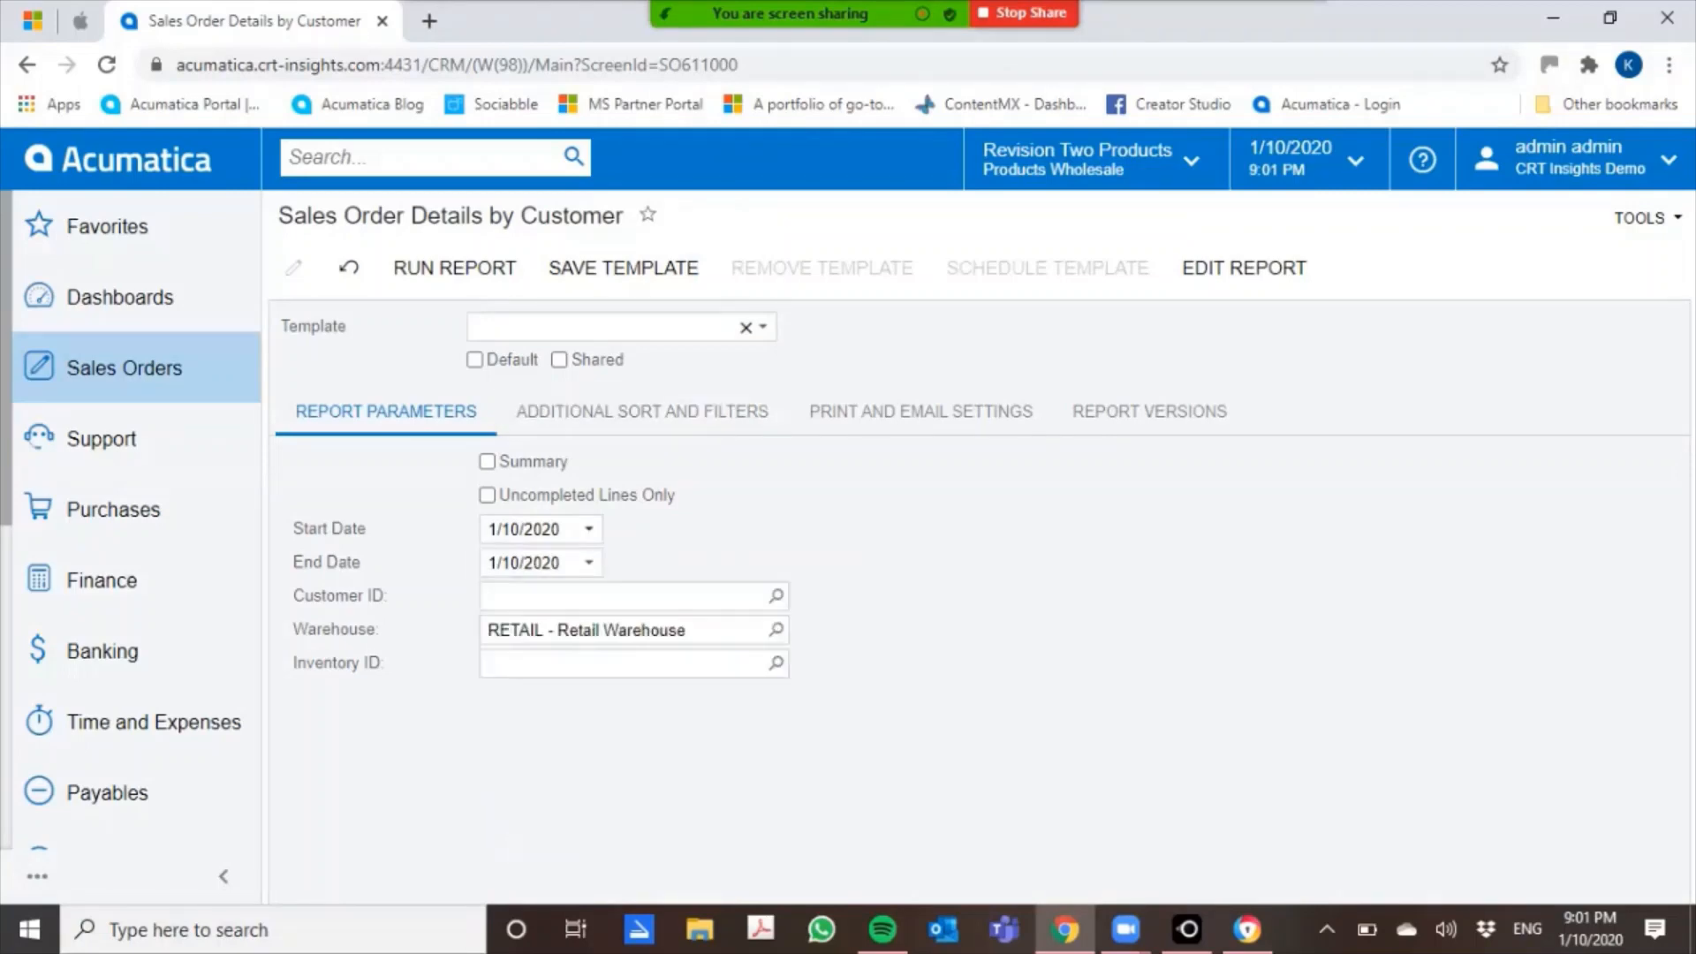
pyautogui.click(589, 529)
pyautogui.click(728, 562)
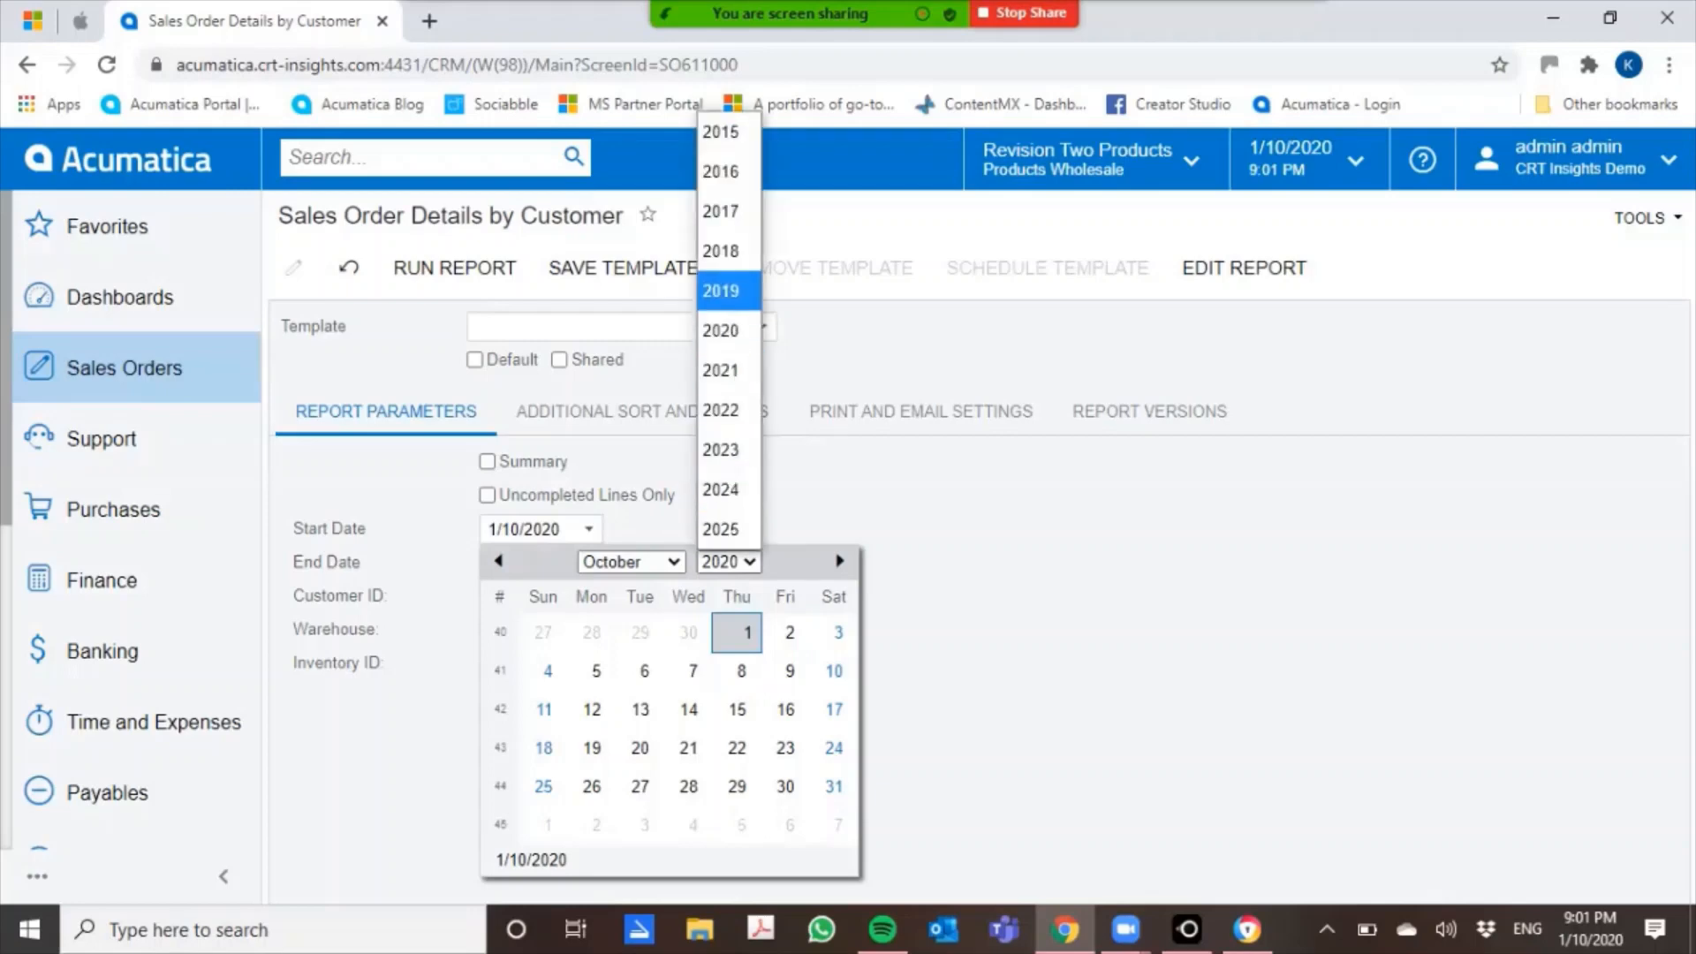
pyautogui.click(721, 291)
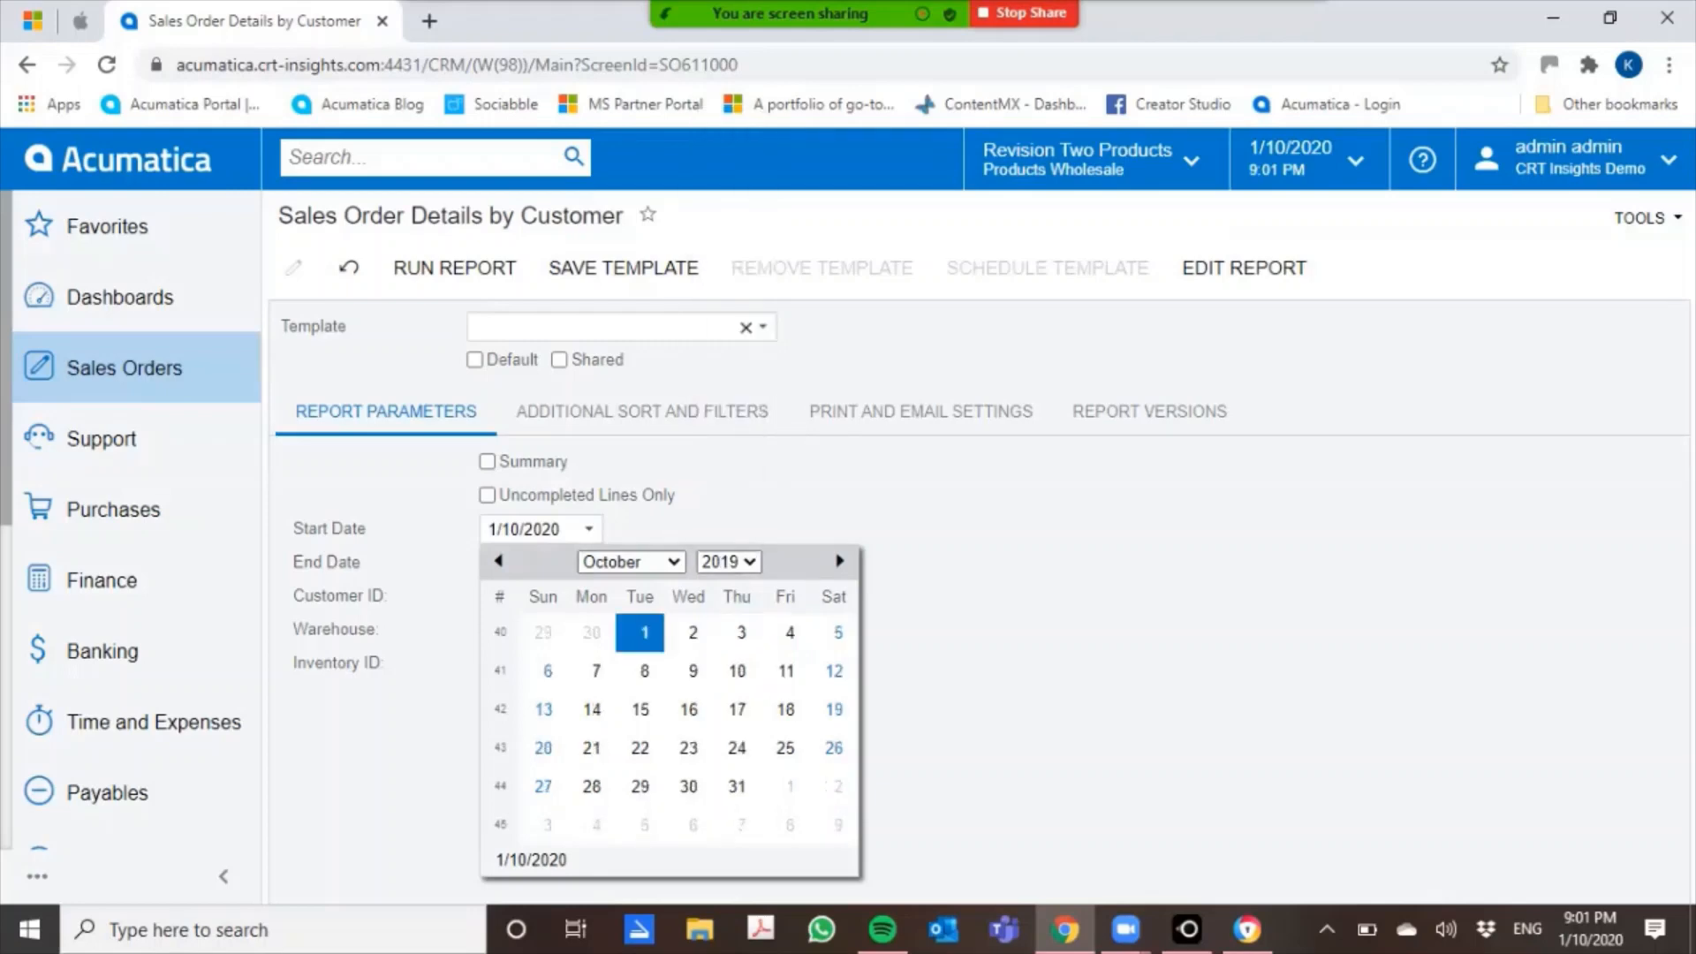
pyautogui.click(645, 632)
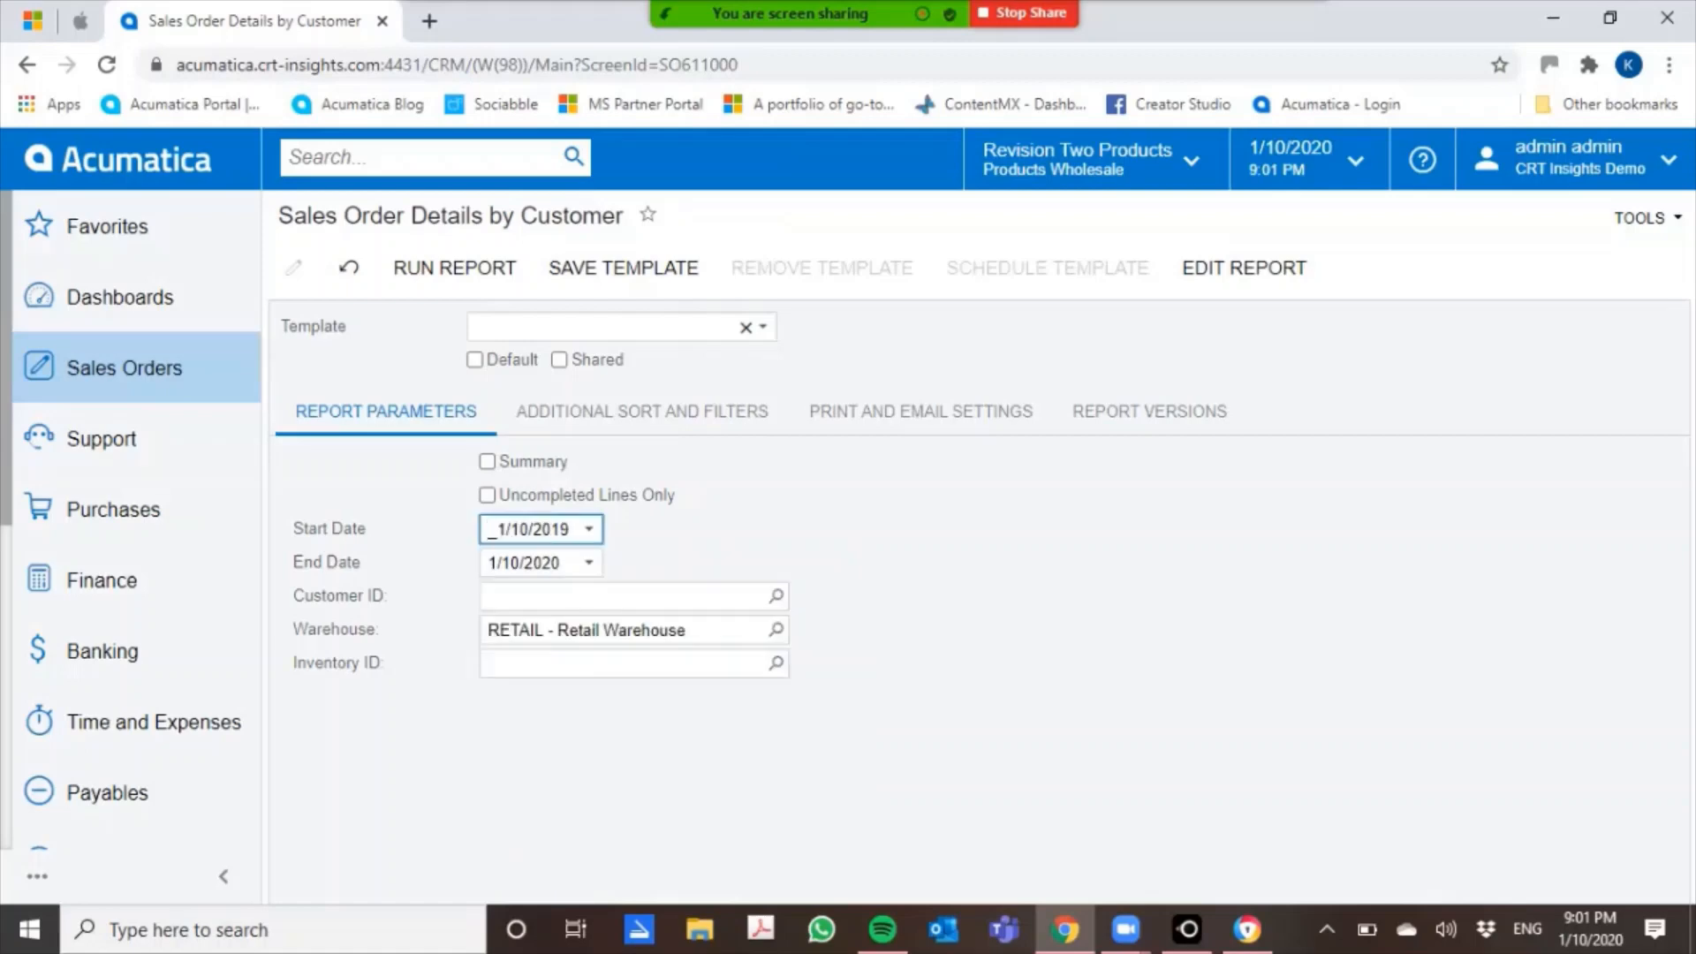
# Save the current report parameters, with Uncompleted Lines Only left off, as a template named Retail Warehouse Report
pyautogui.click(487, 495)
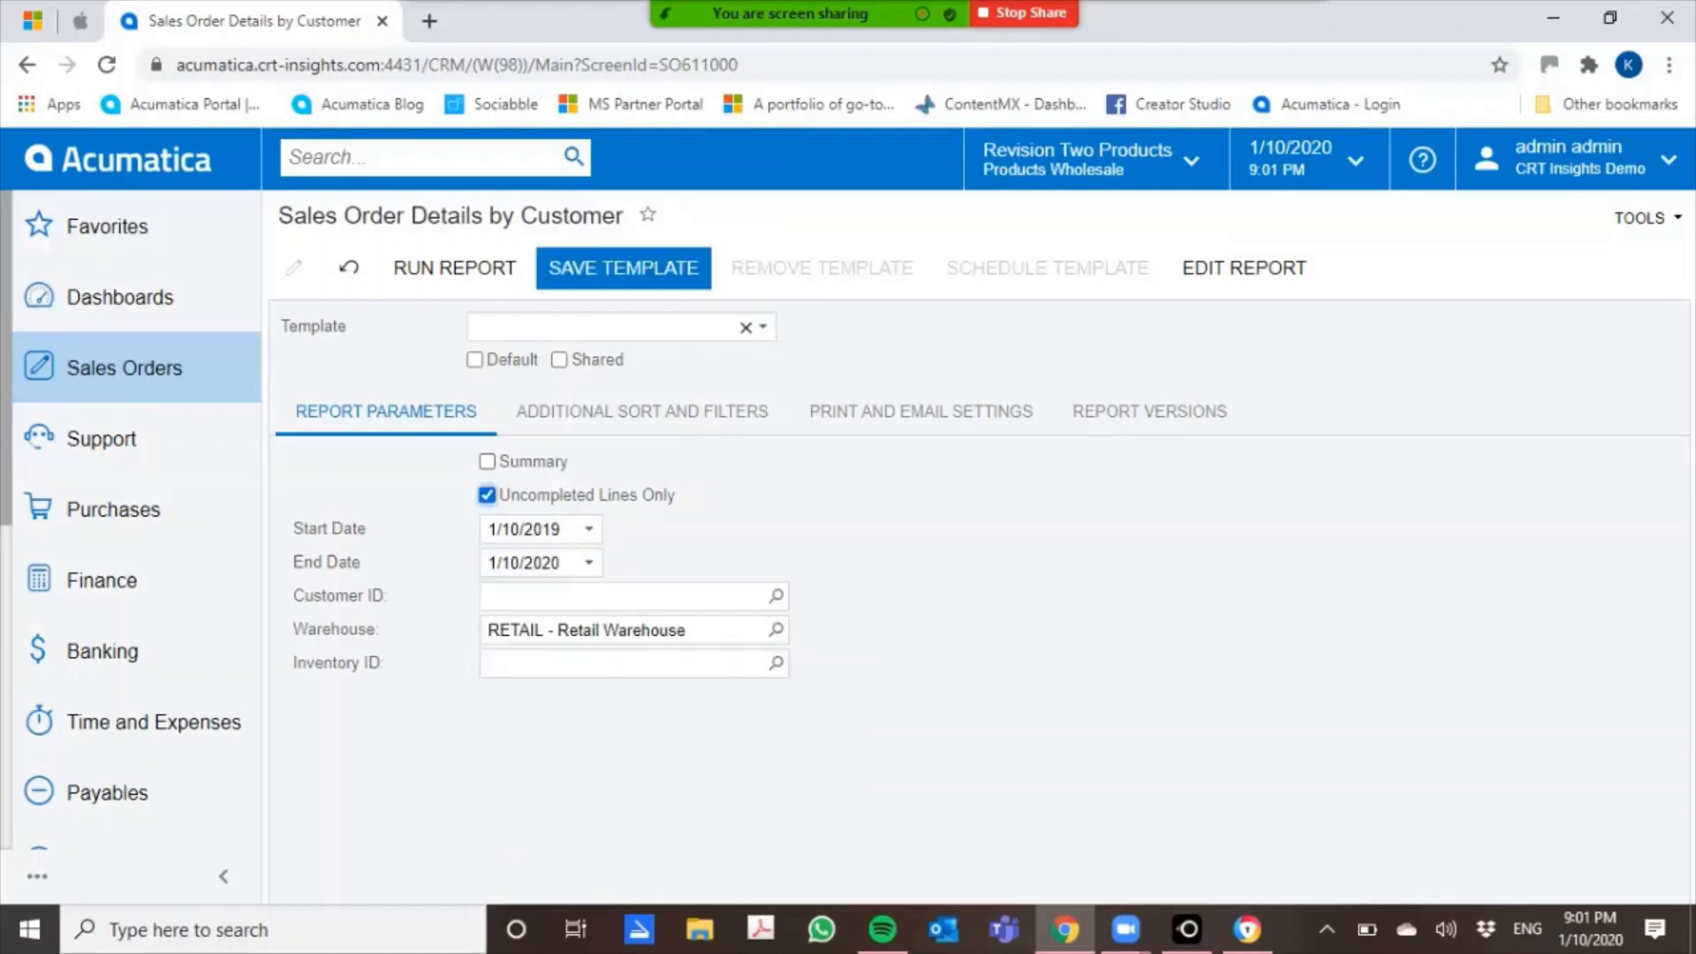
pyautogui.click(487, 495)
pyautogui.click(623, 267)
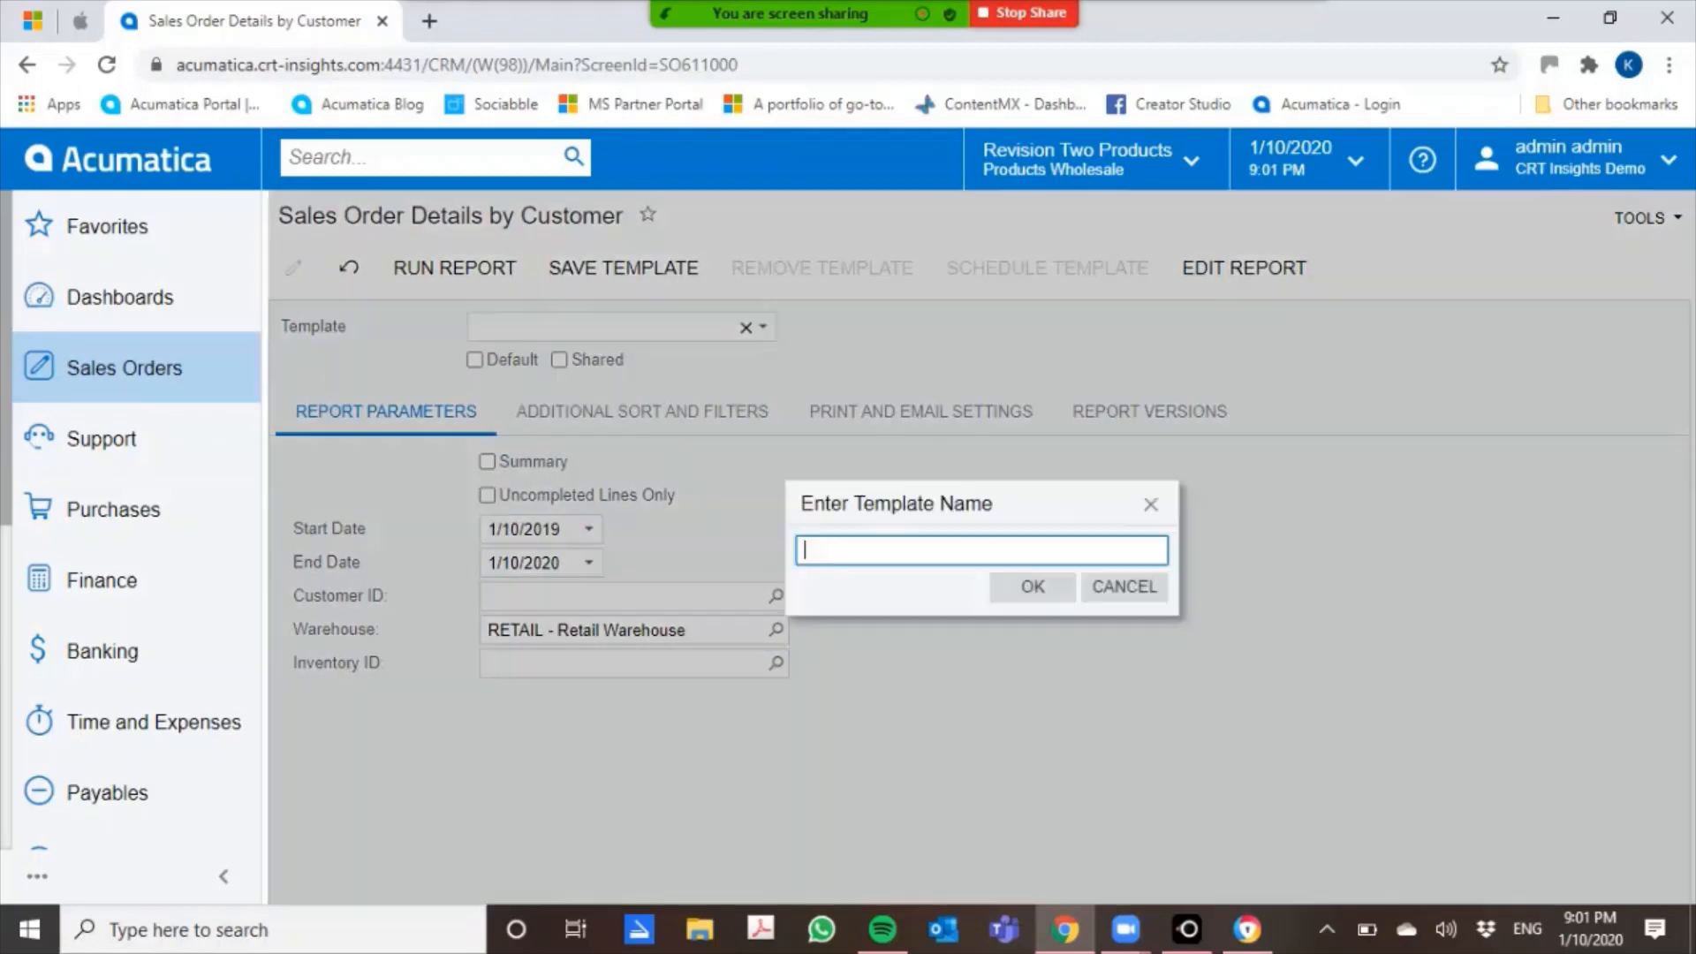
pyautogui.write('Retail Warehouse Report')
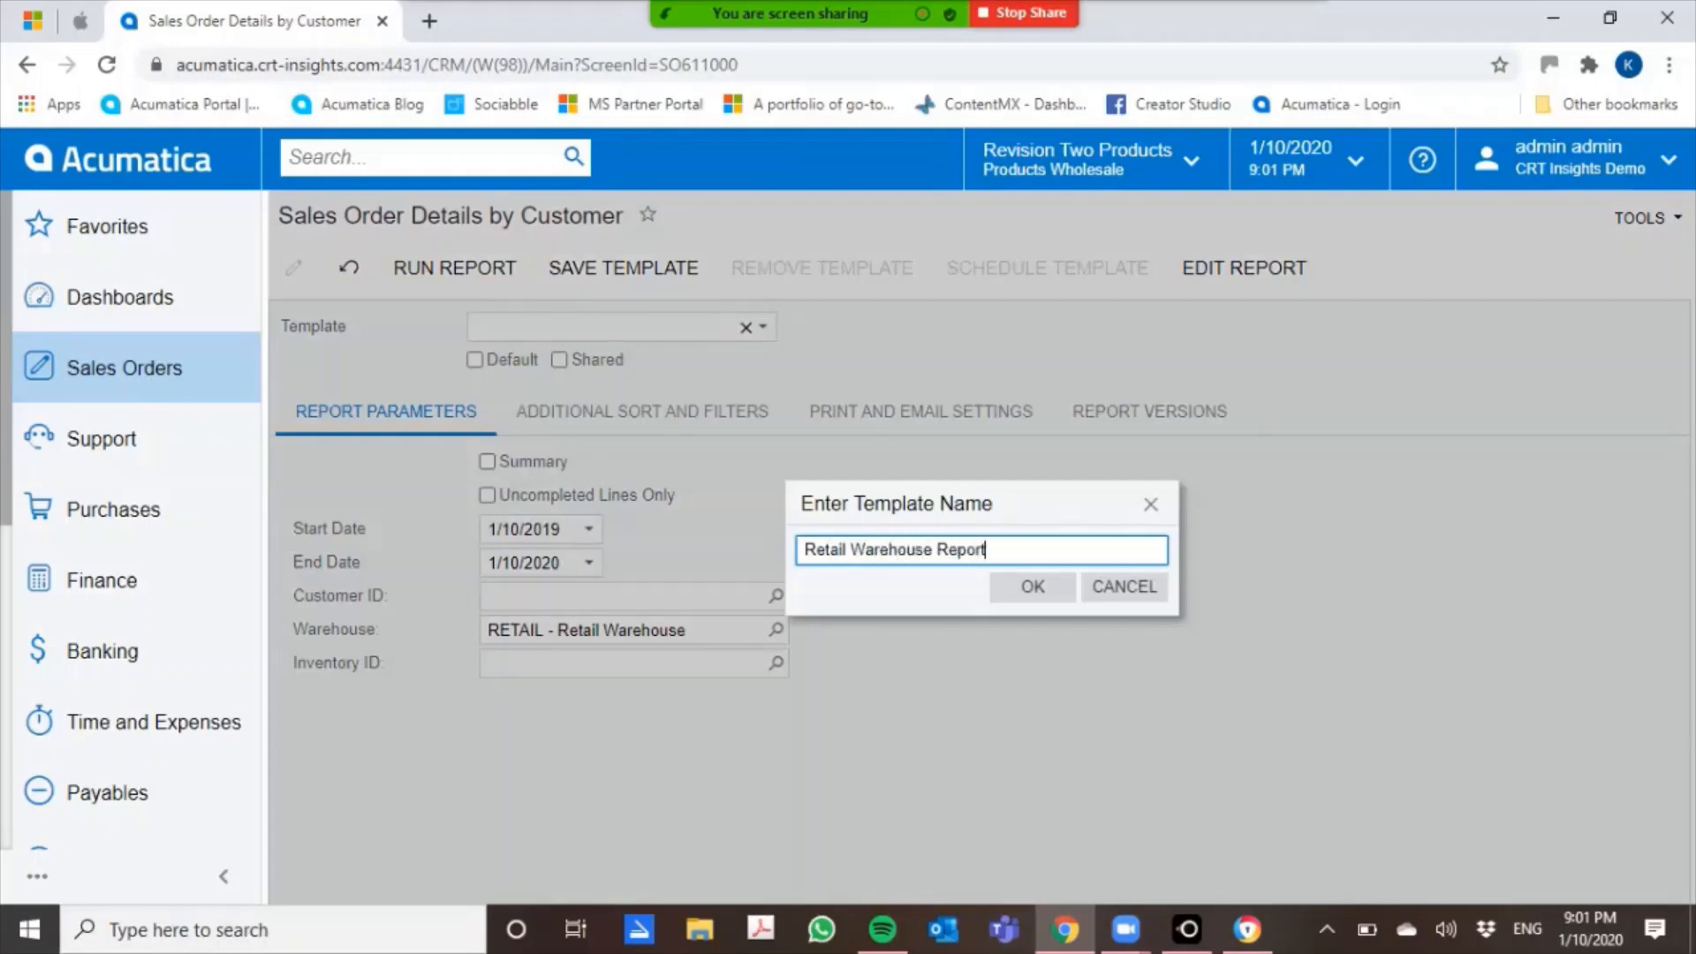
pyautogui.press('Tab')
pyautogui.press('Return')
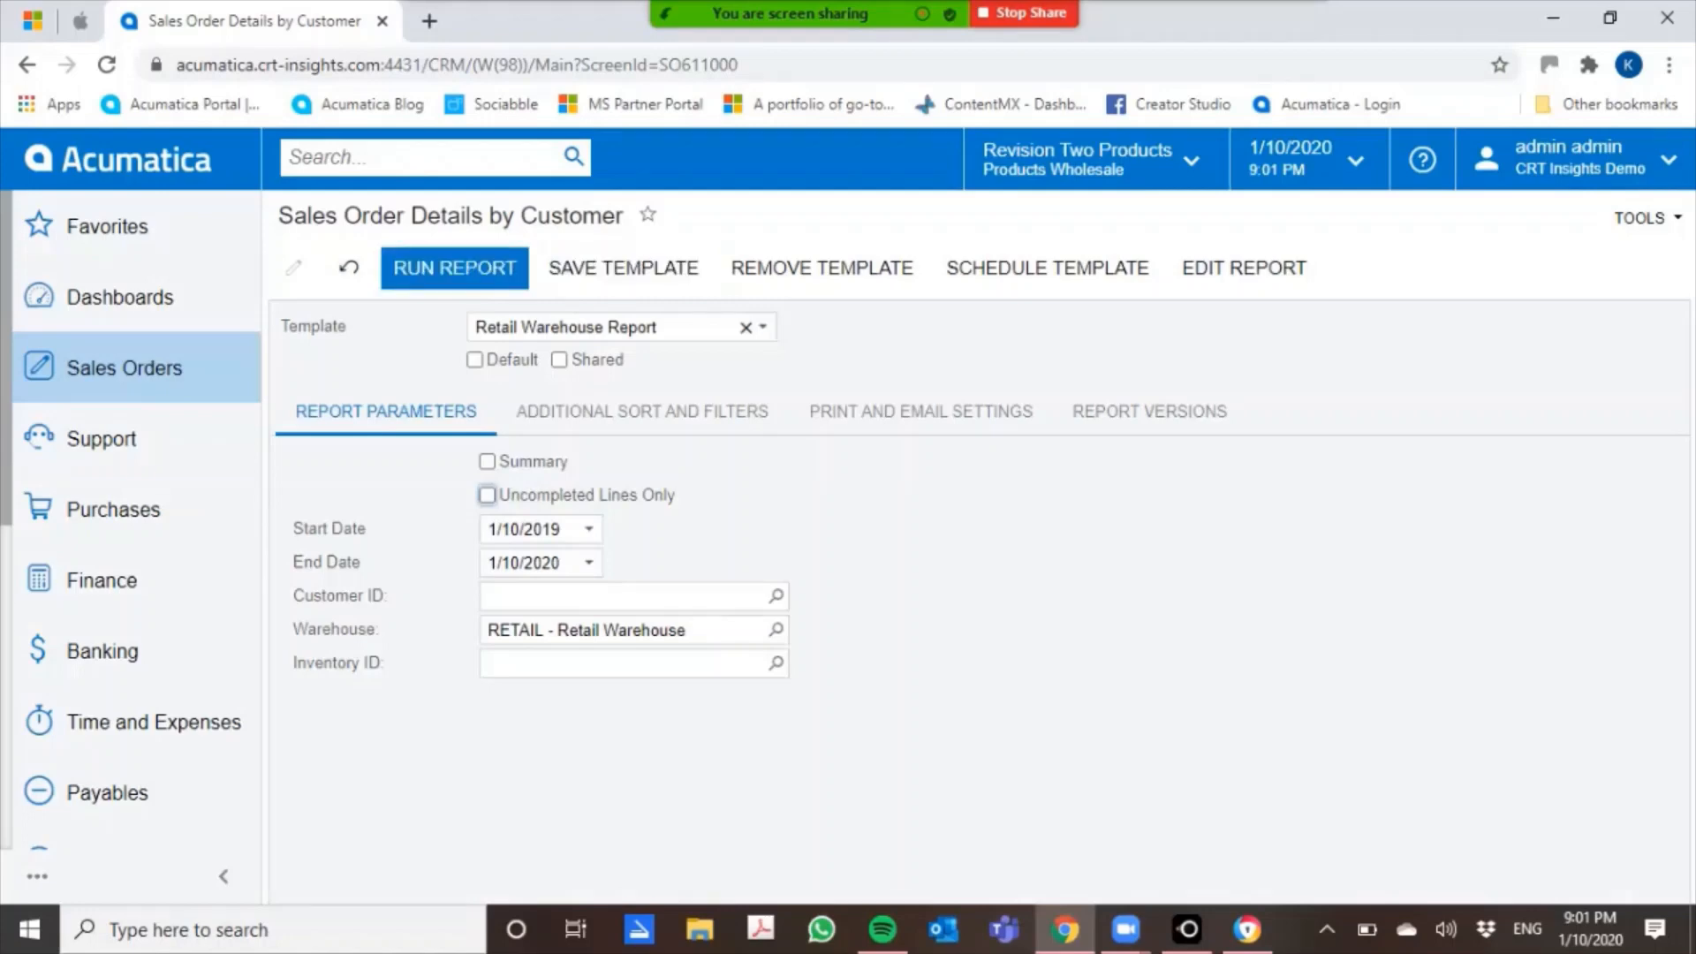
# Run the report, inspect a USA Bartending School sales order linked in it, and return to the report
pyautogui.click(455, 267)
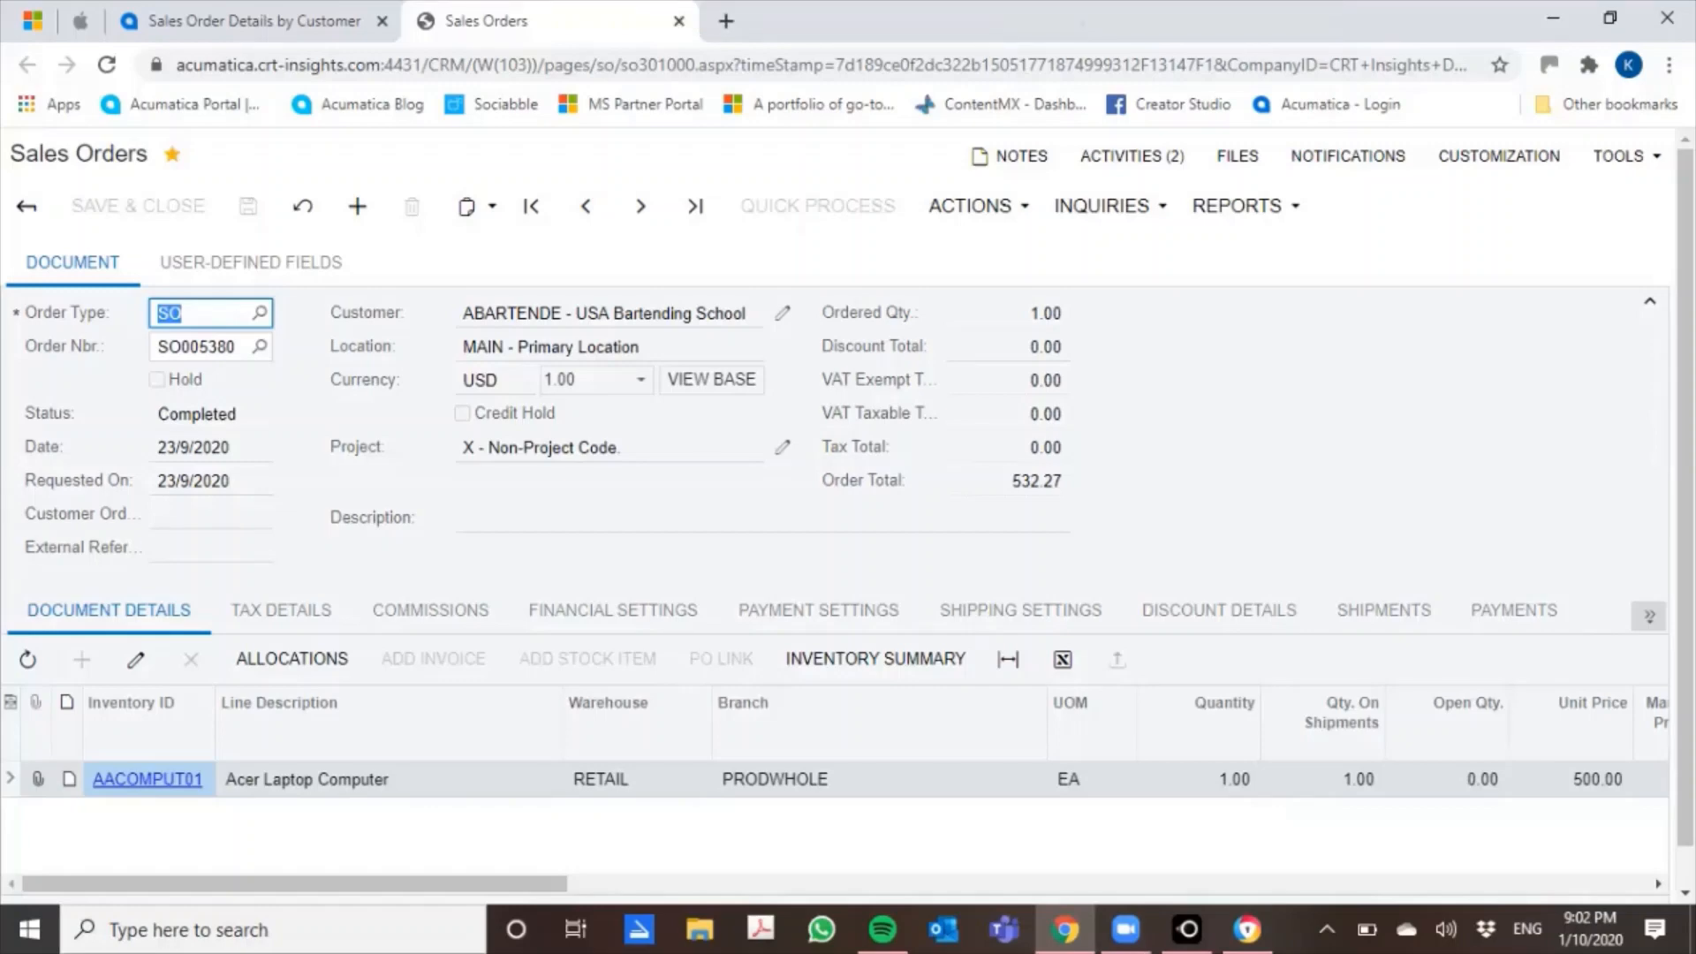
pyautogui.moveTo(869, 10)
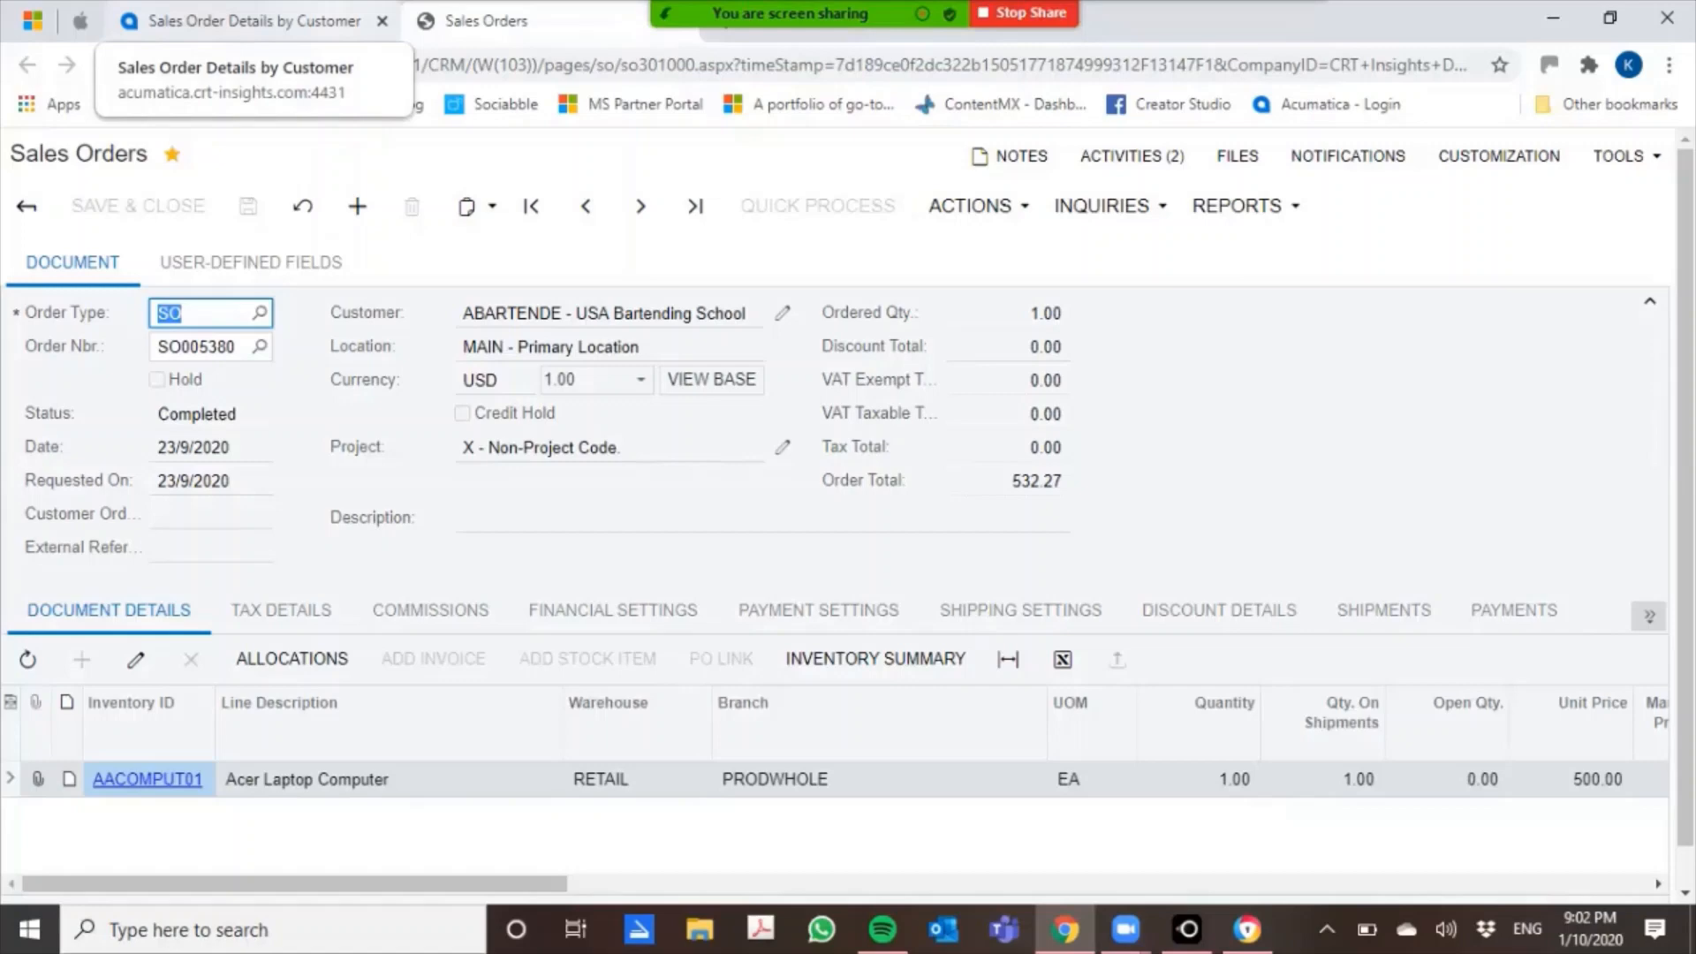
pyautogui.click(238, 20)
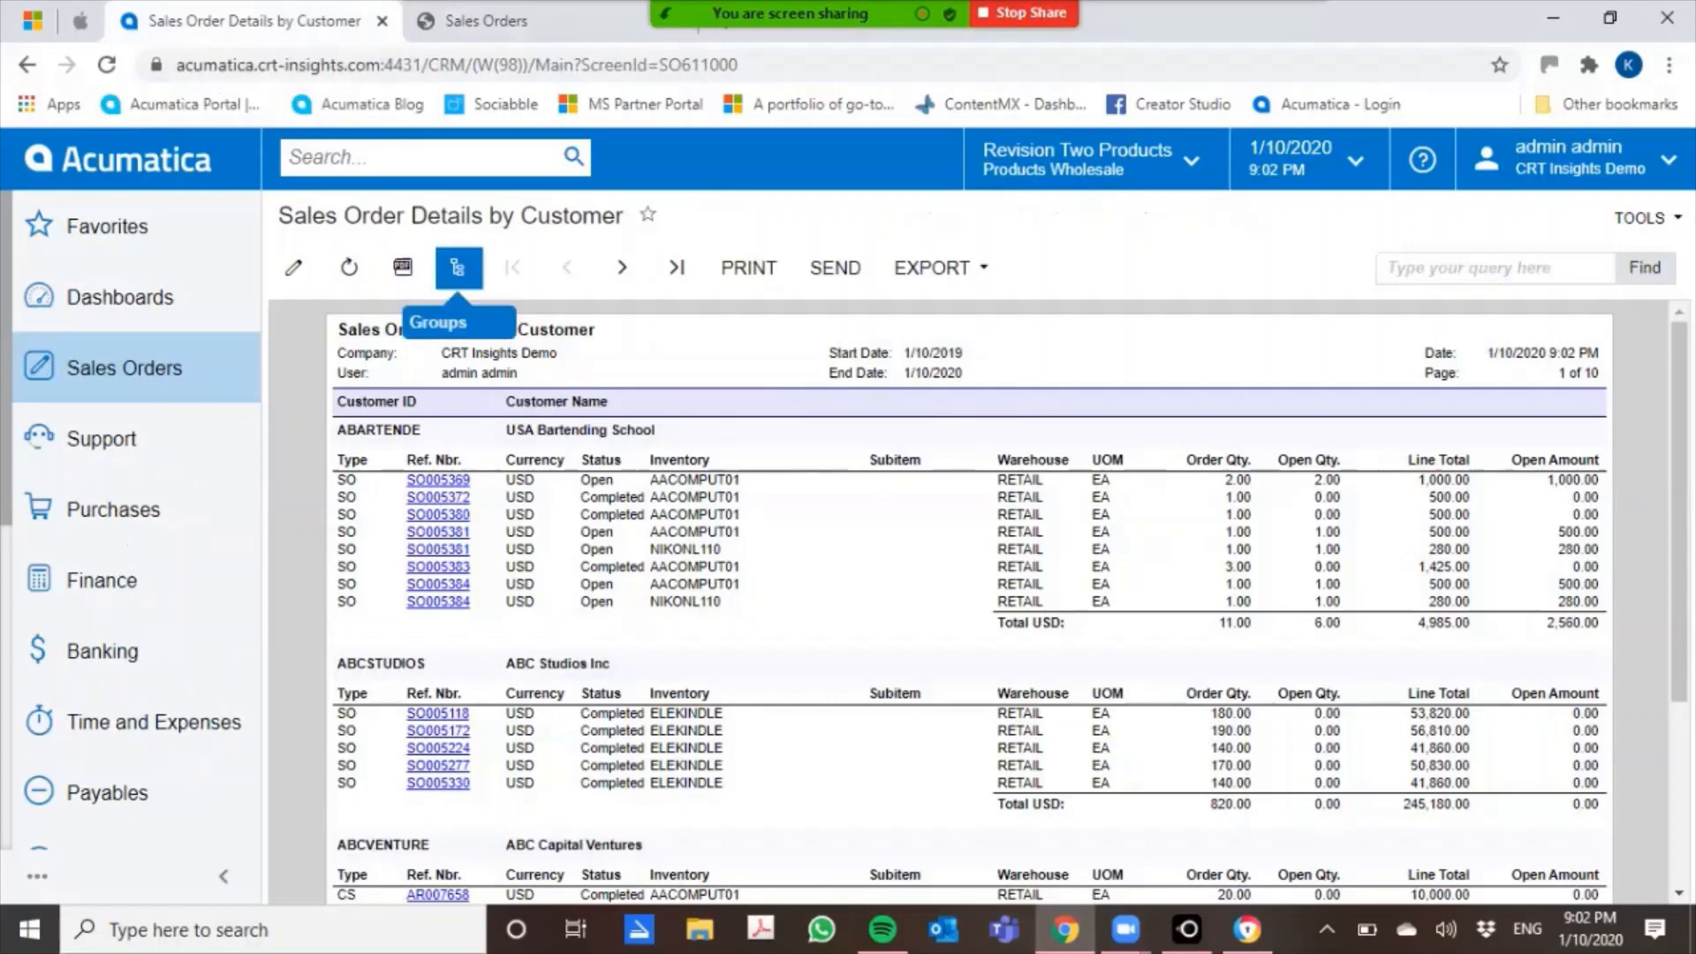
# Show the report's customer groups, go to Artcages, and close the report's email draft without sending it
pyautogui.click(458, 268)
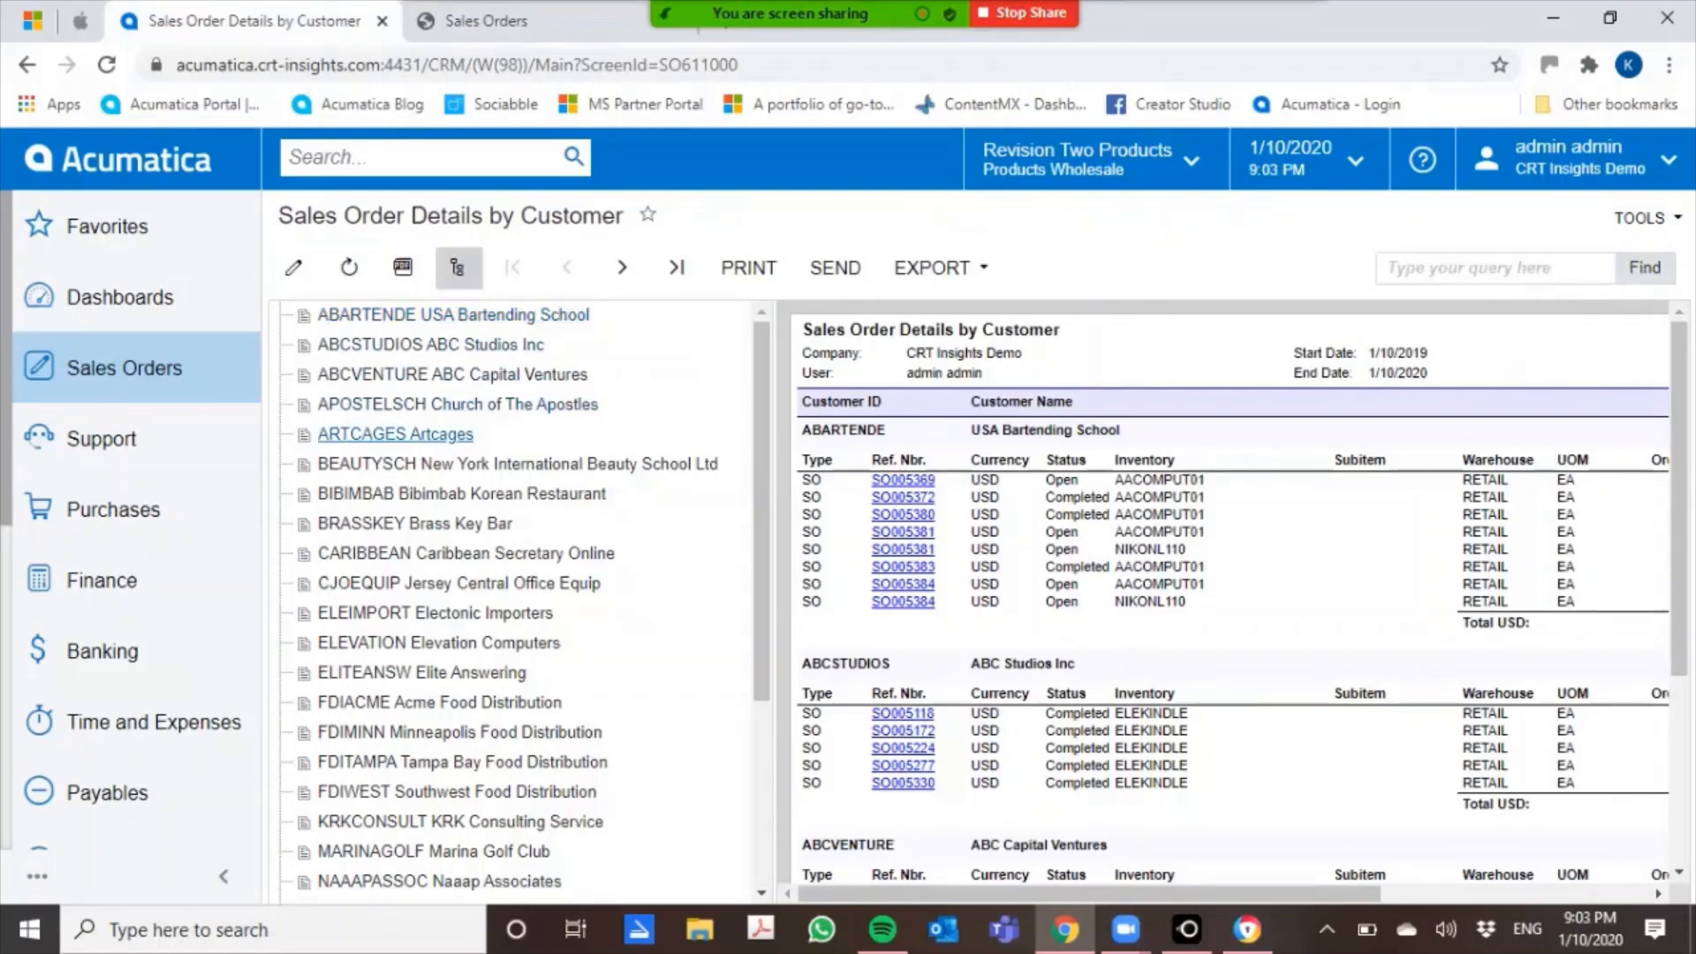
pyautogui.click(396, 434)
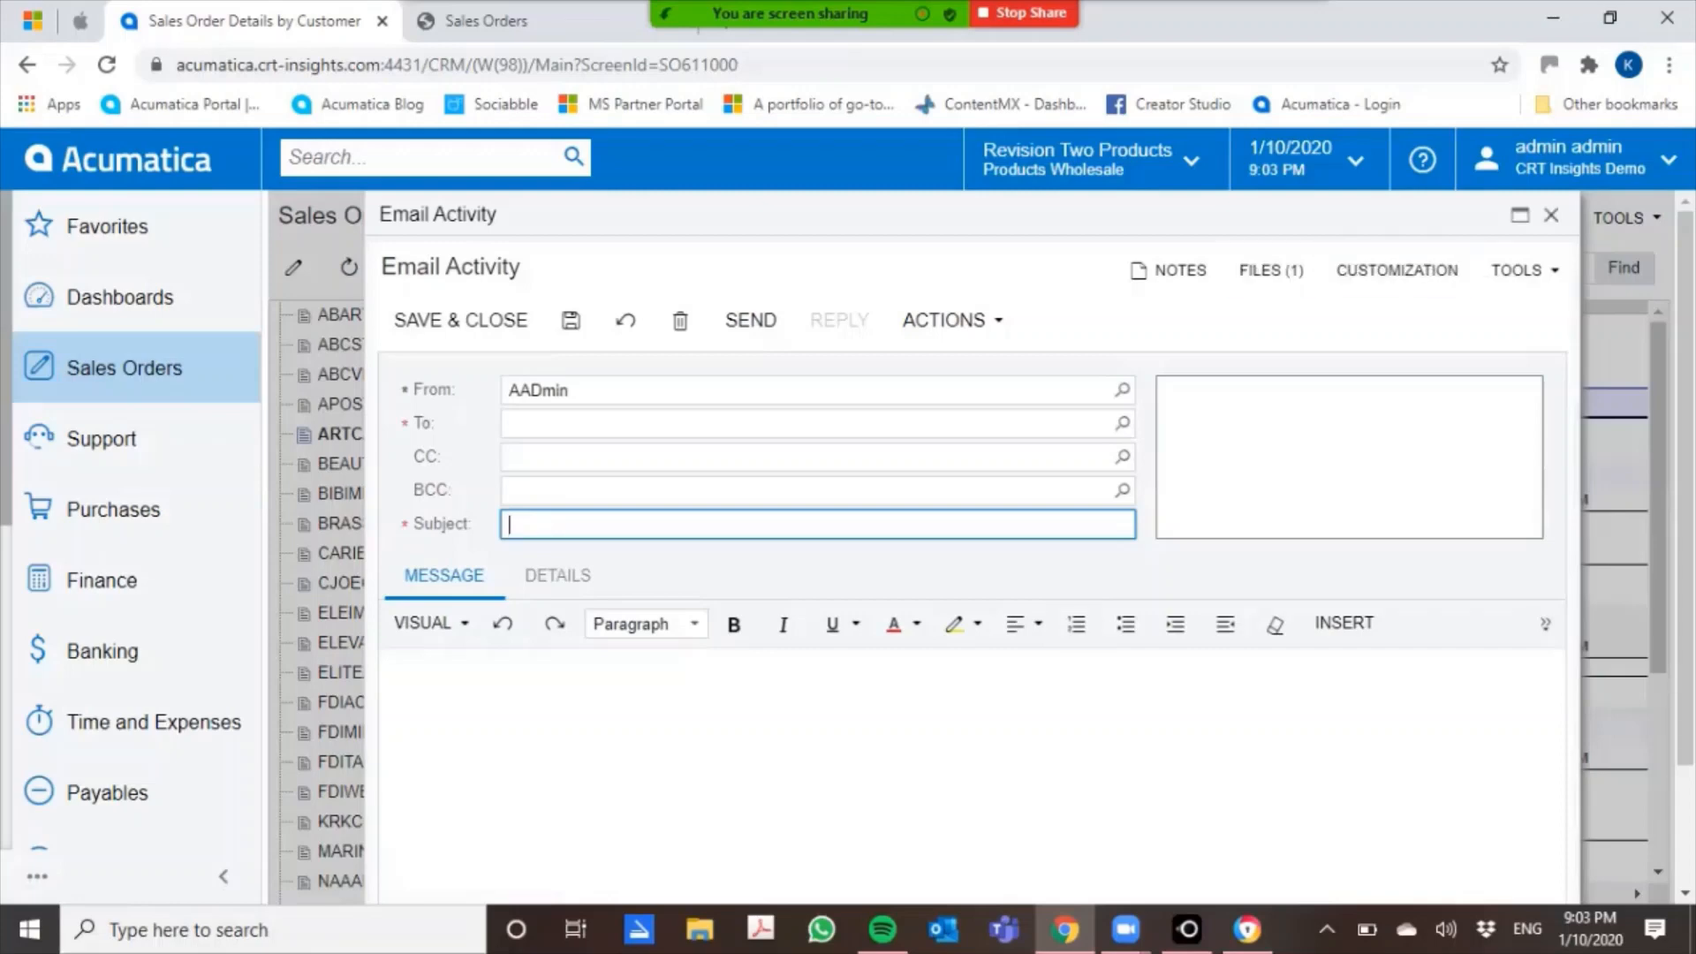
pyautogui.click(1550, 215)
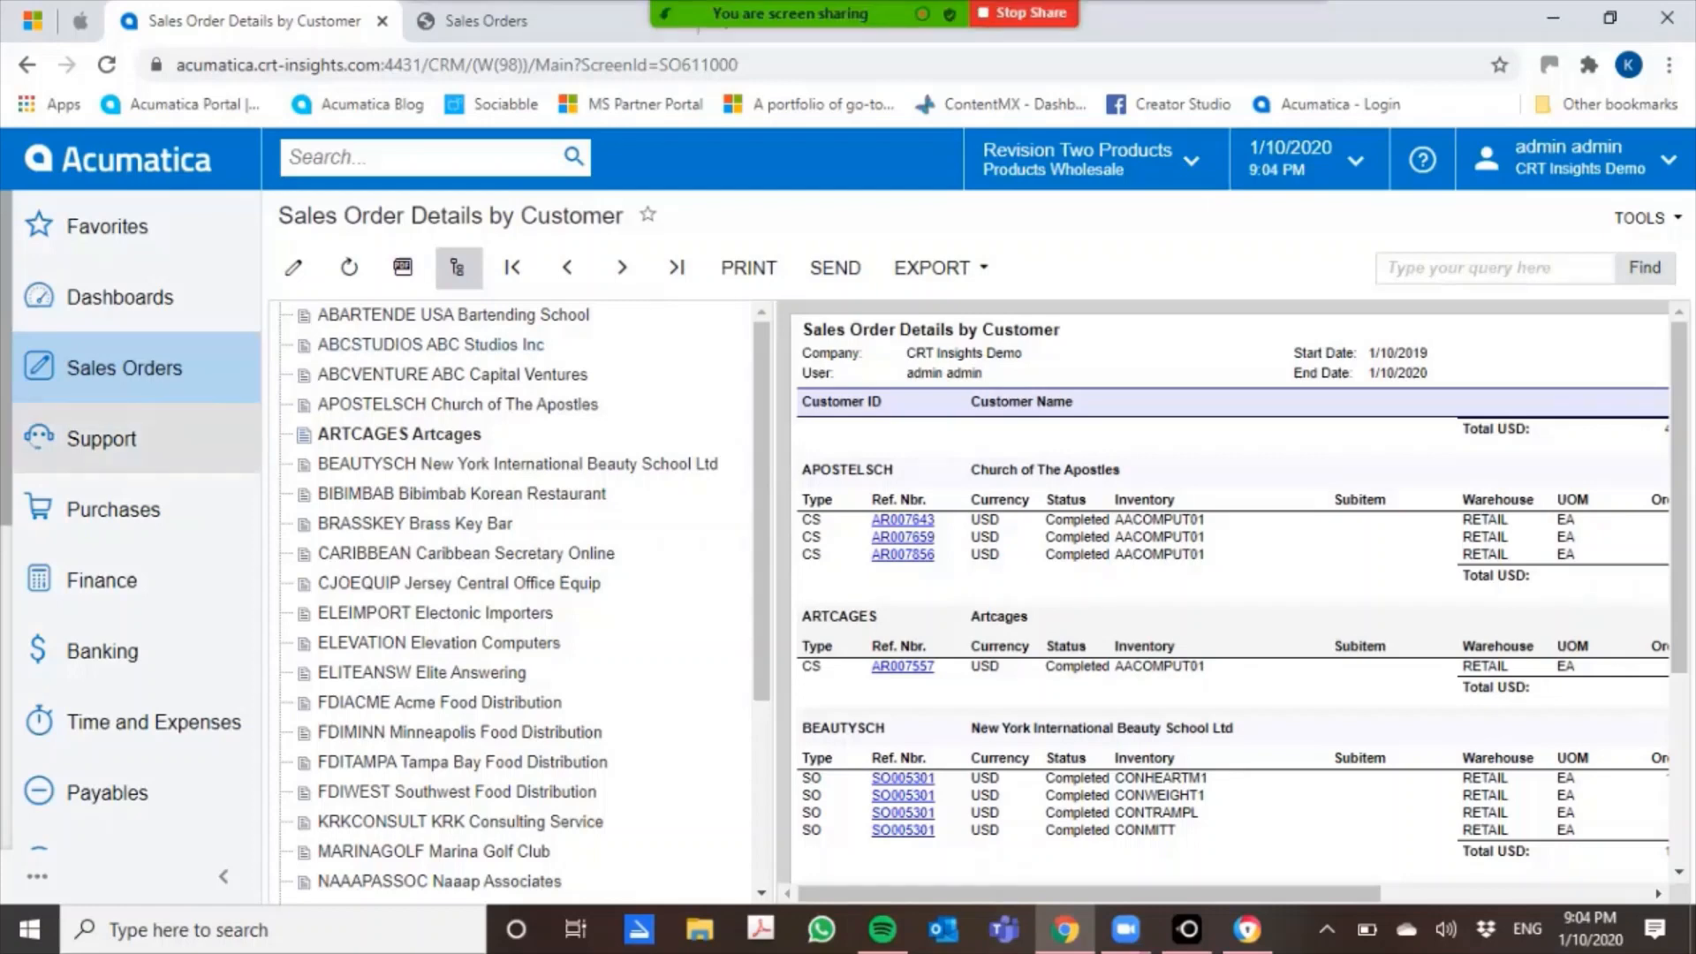
# Open the Profit & Loss financial statement and run it for the ACTUAL ledger and period 10-2020
pyautogui.click(101, 579)
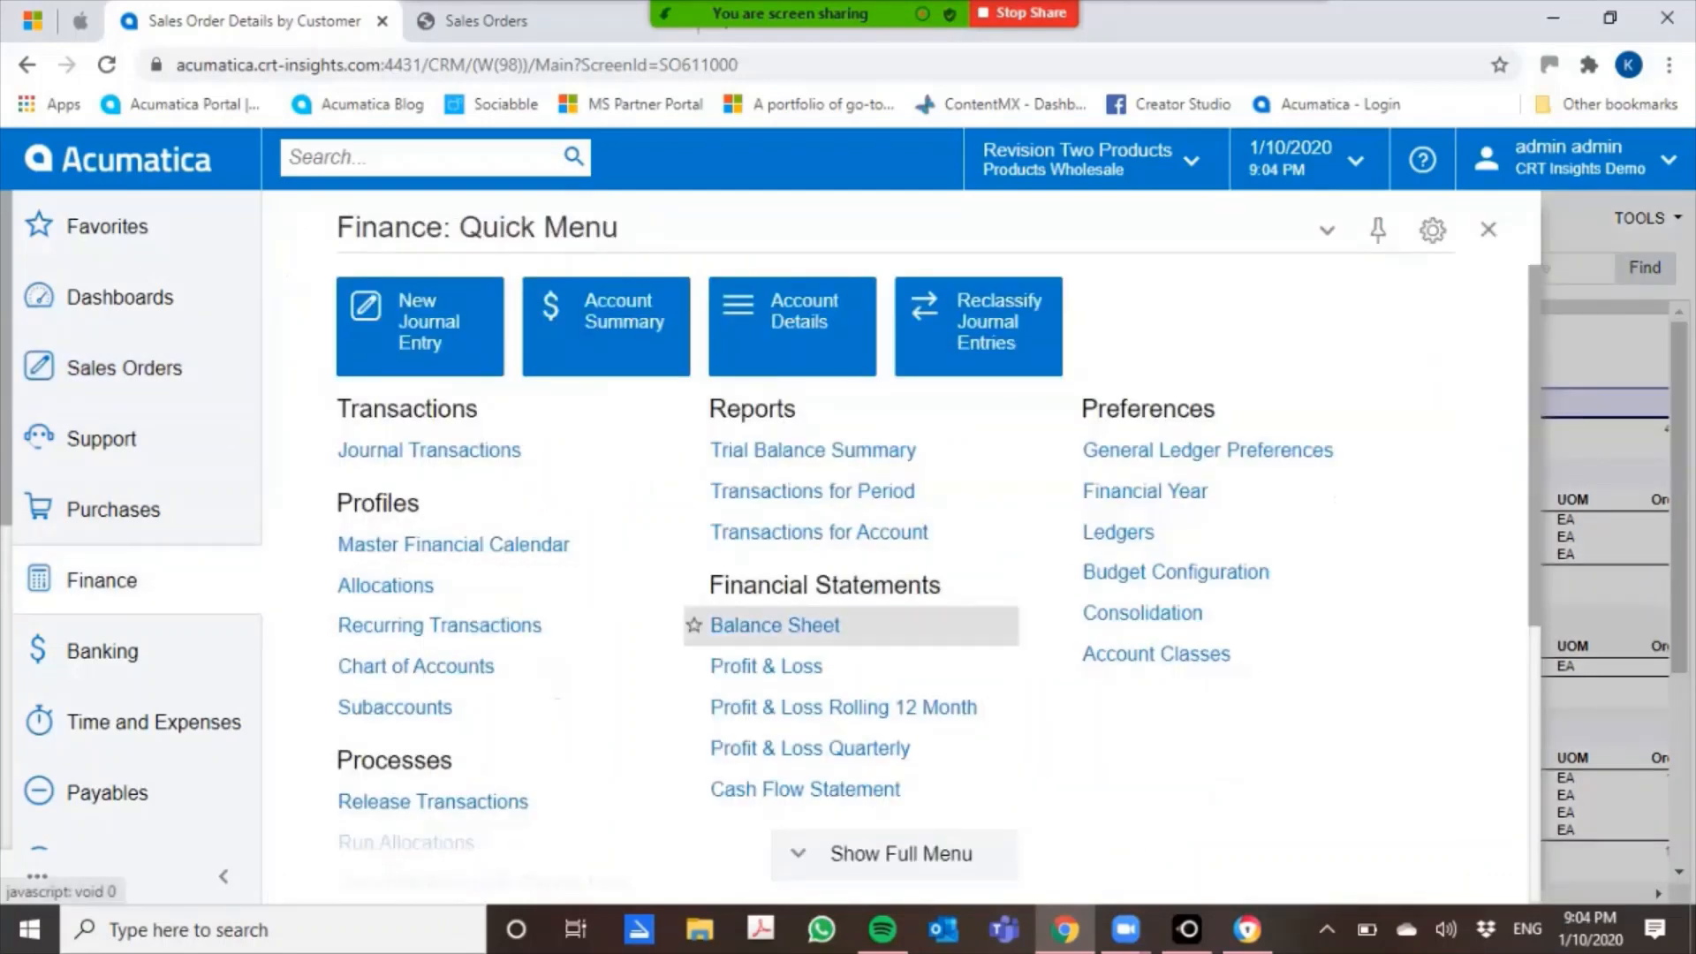
pyautogui.click(766, 666)
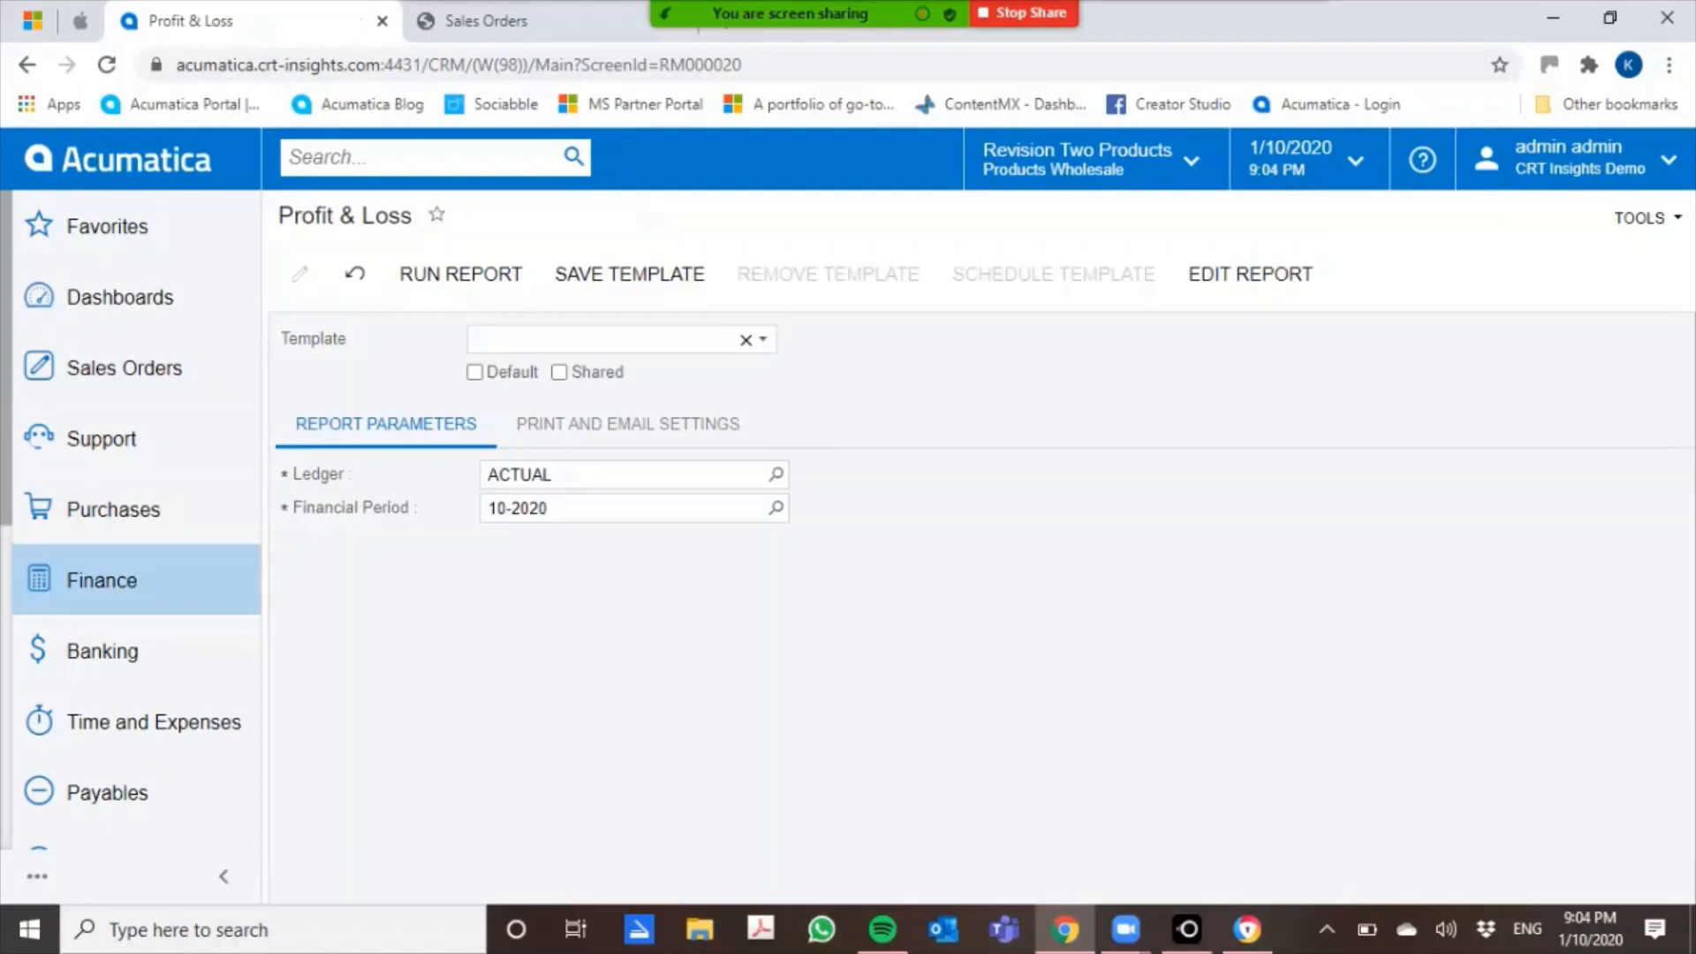
pyautogui.click(461, 274)
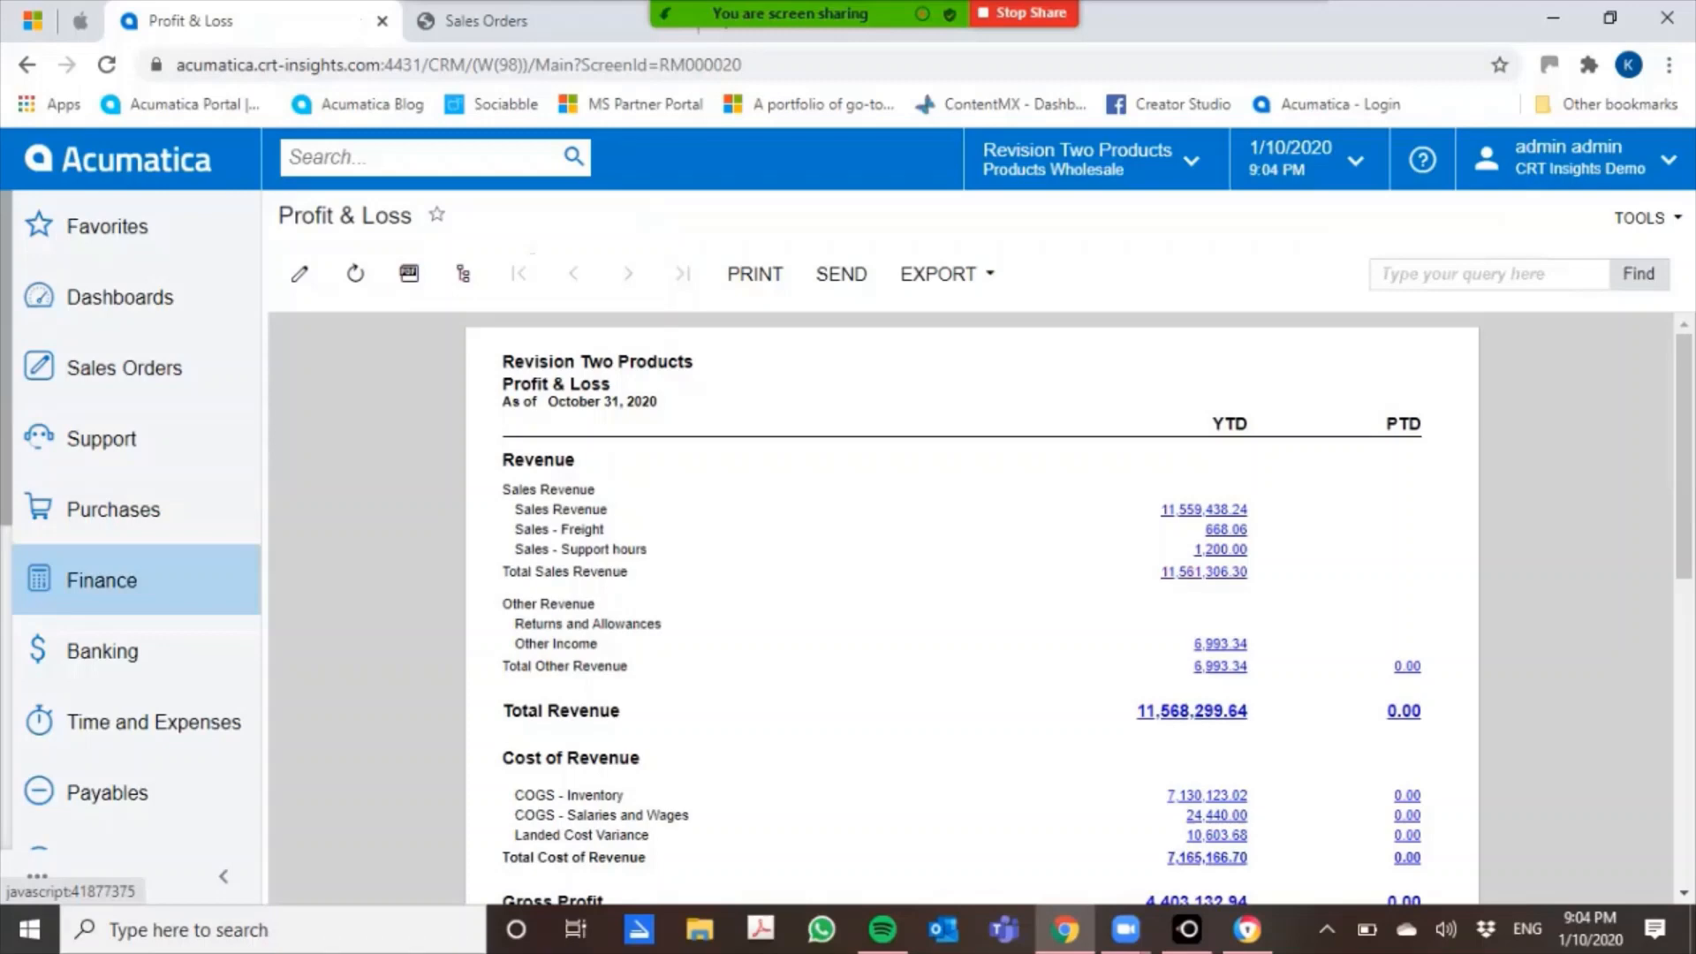
# Drill down into the year-to-date Sales Revenue amount, review its General Ledger Details, and return to the Profit & Loss statement
pyautogui.click(1204, 510)
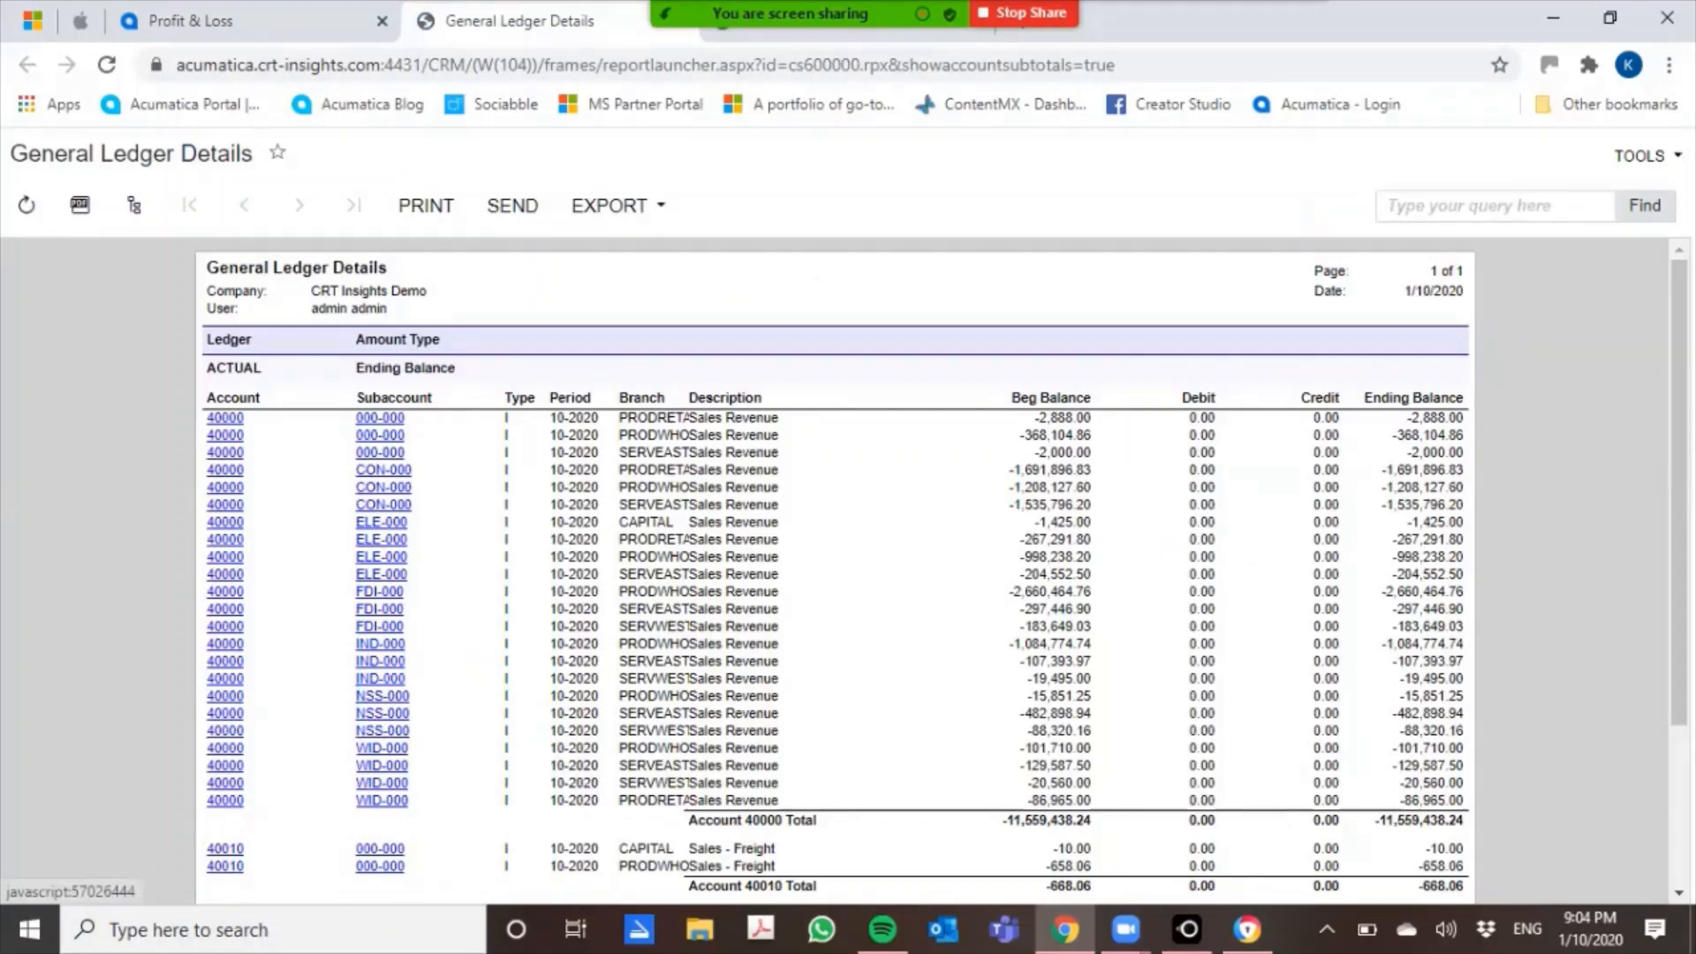
pyautogui.scroll(-3, 834, 570)
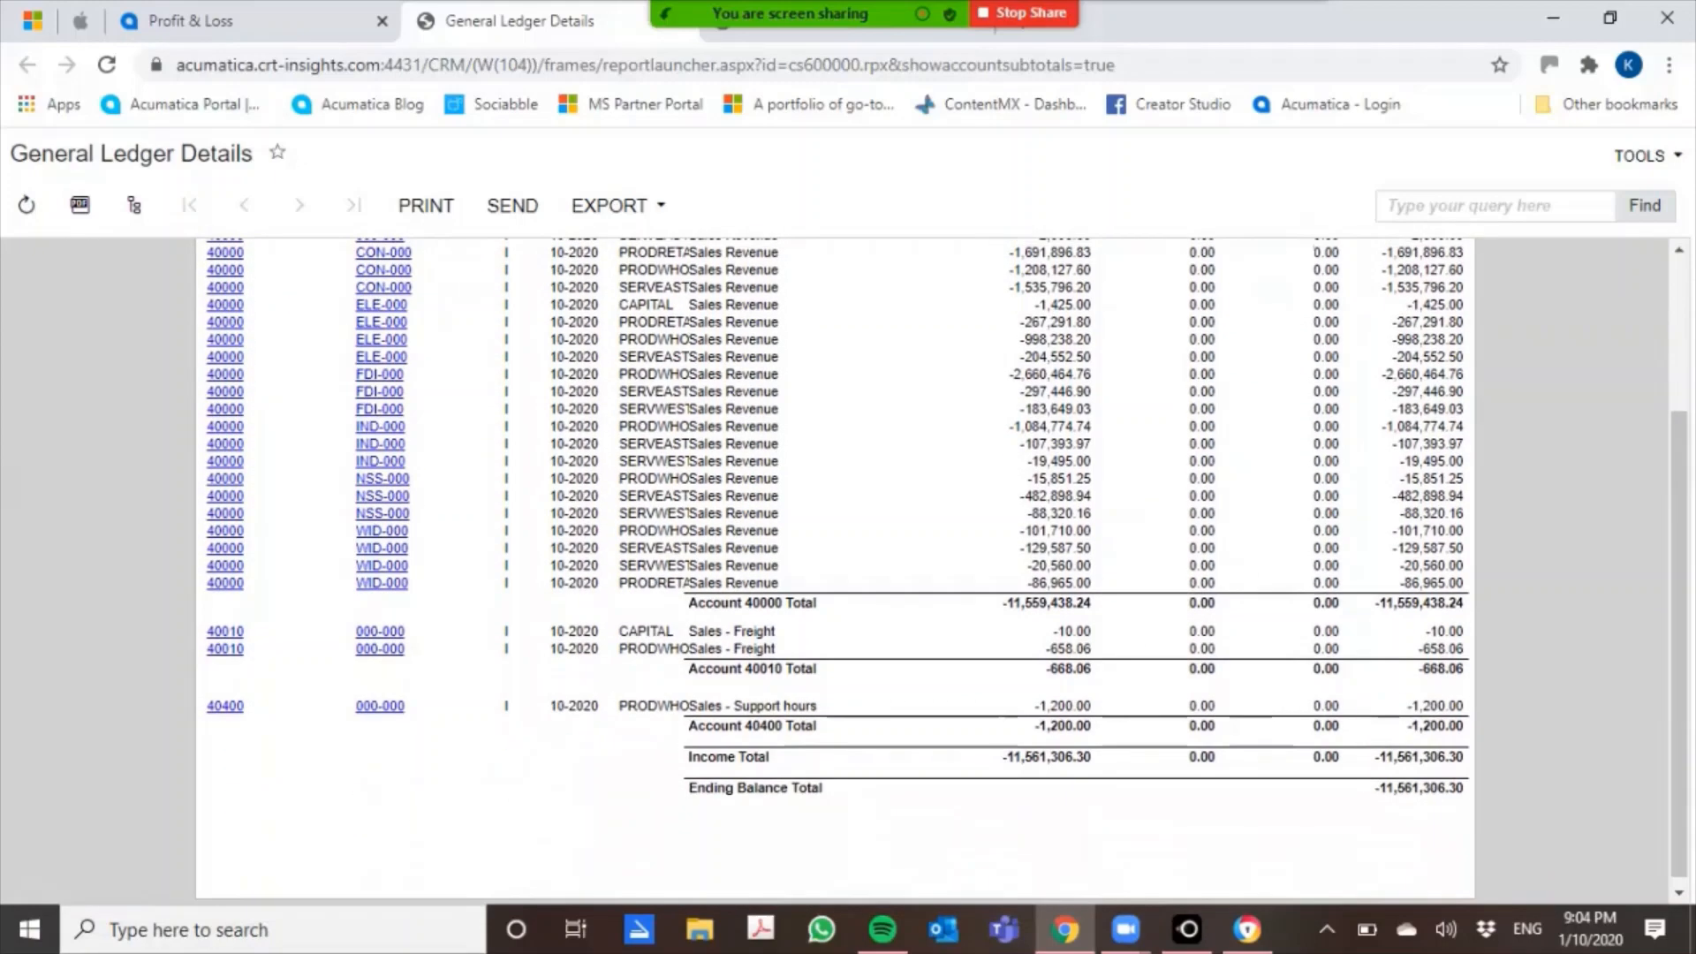
pyautogui.scroll(3, 835, 570)
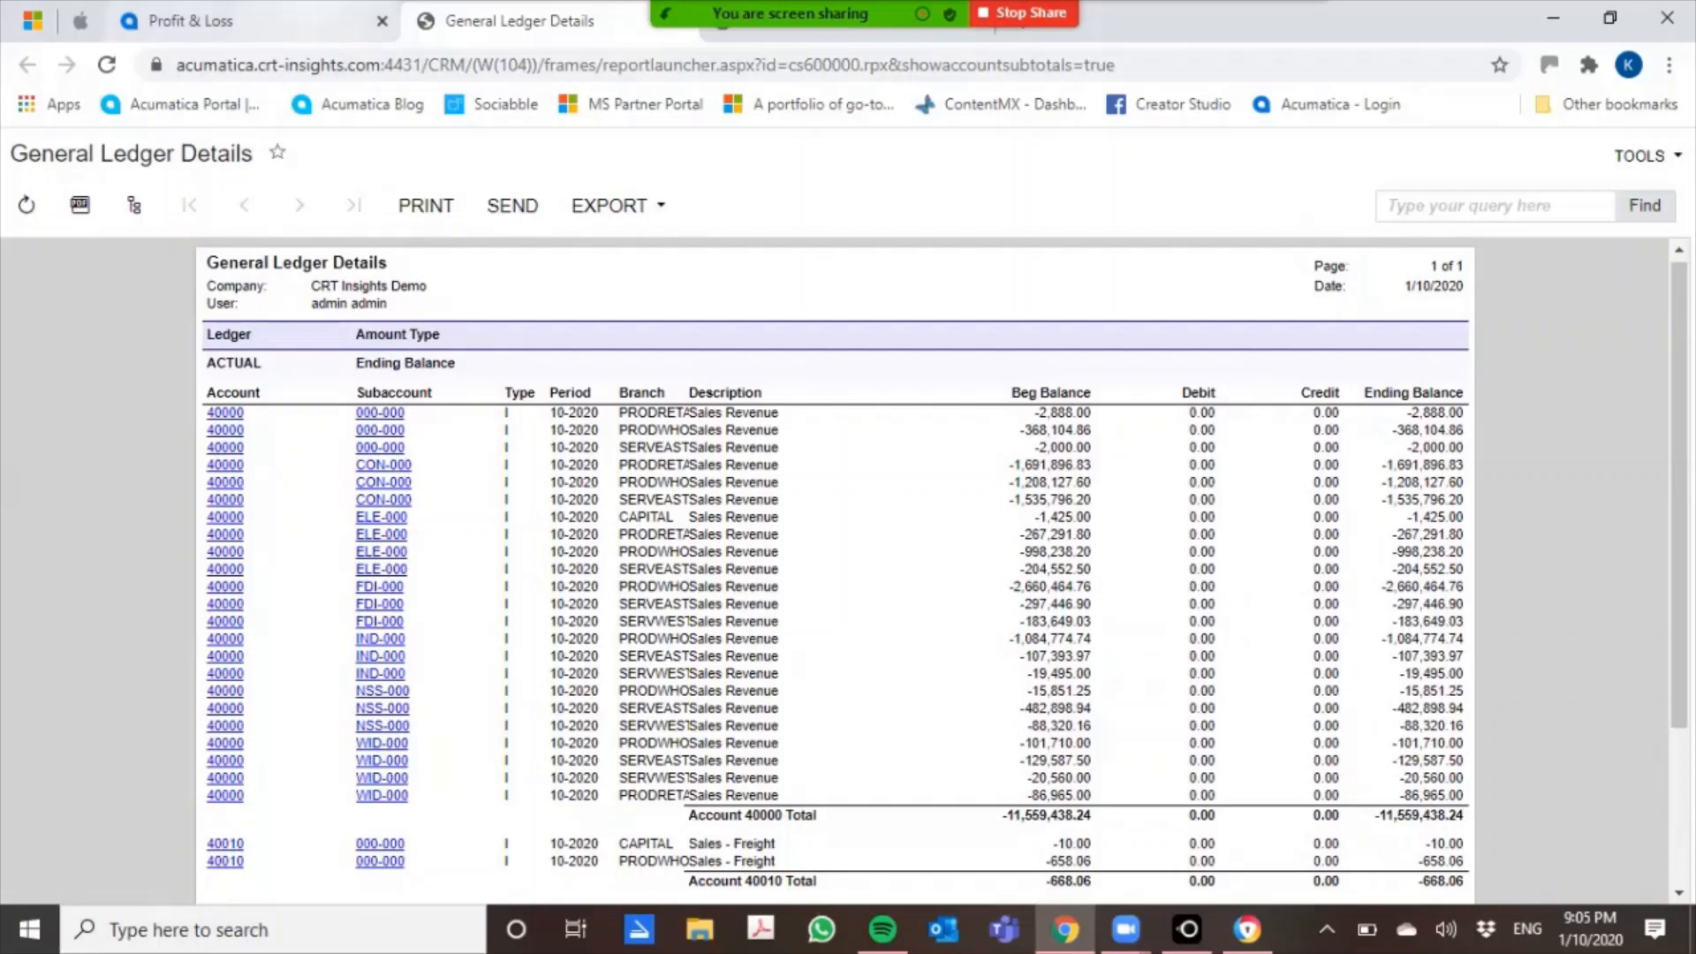
pyautogui.click(190, 21)
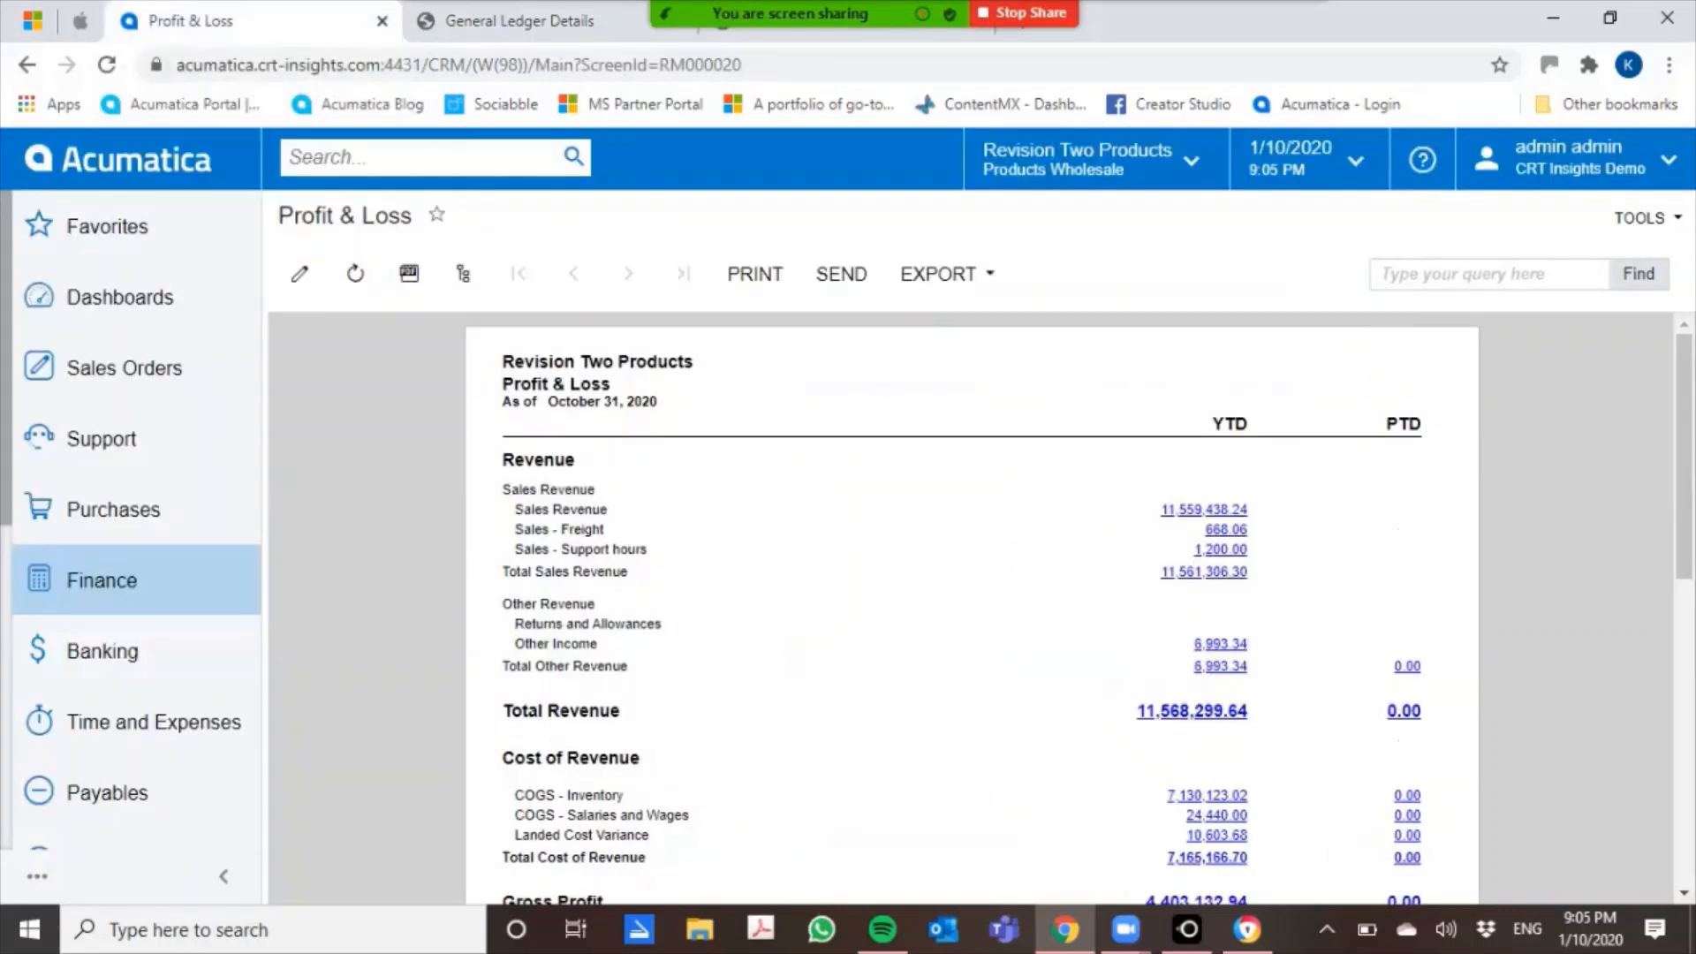
# Show the Profit & Loss report's group tree and view the Products Retail Branch statement
pyautogui.click(463, 274)
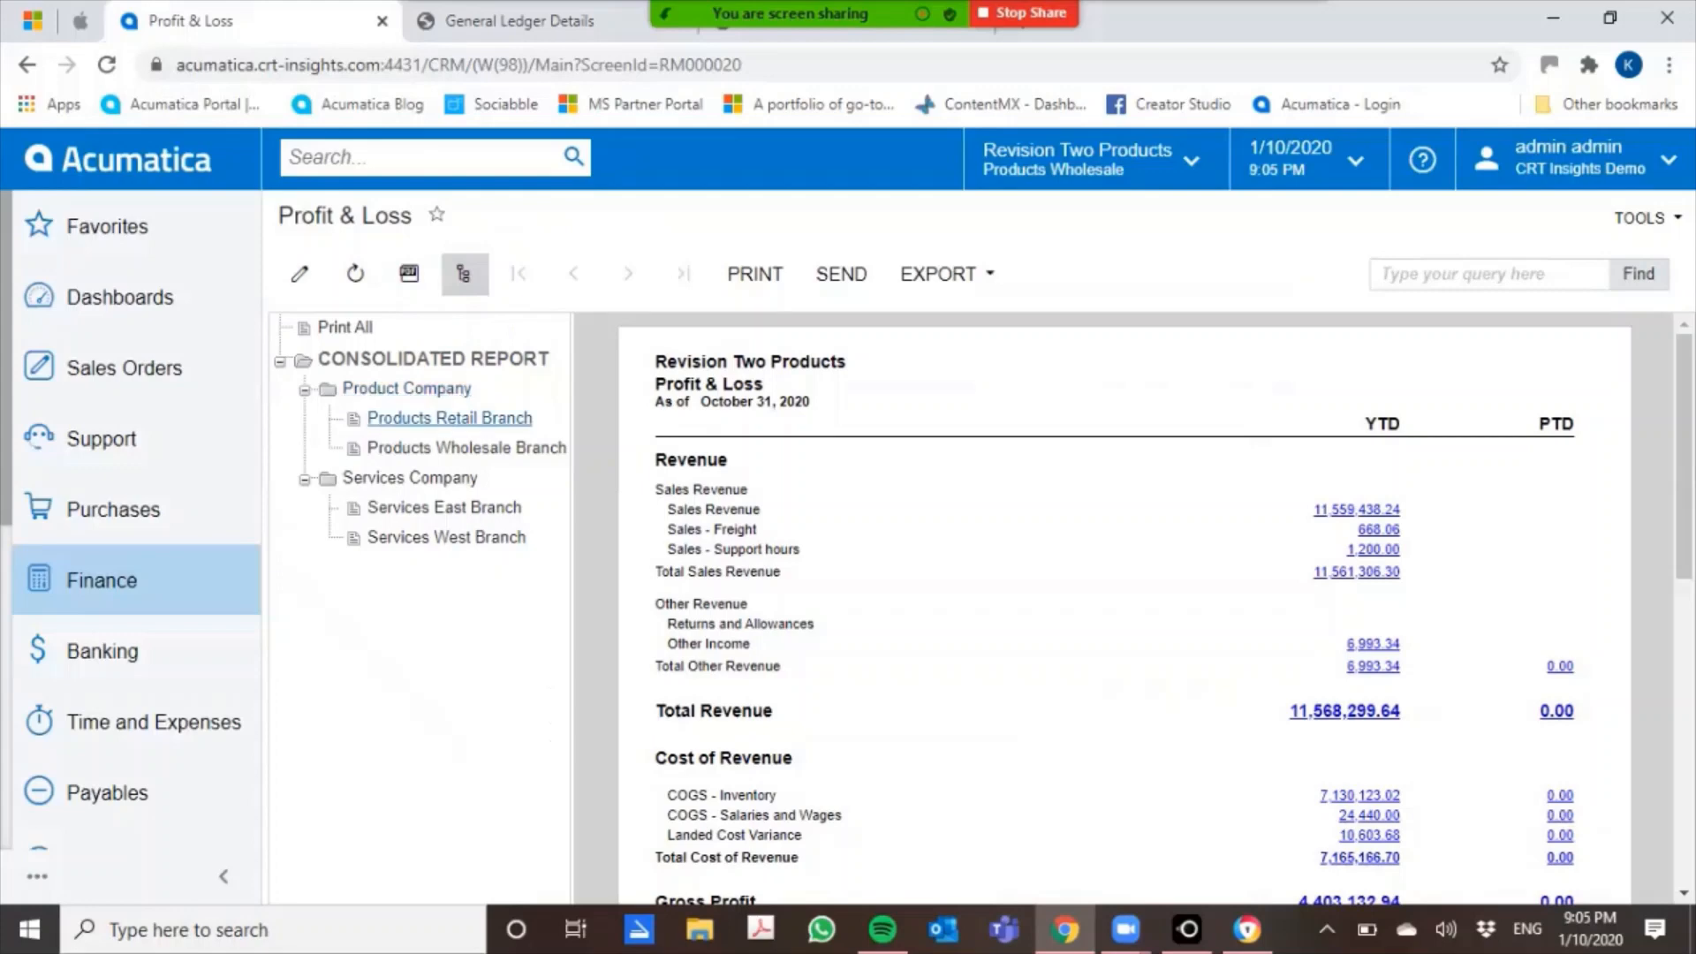
pyautogui.click(450, 418)
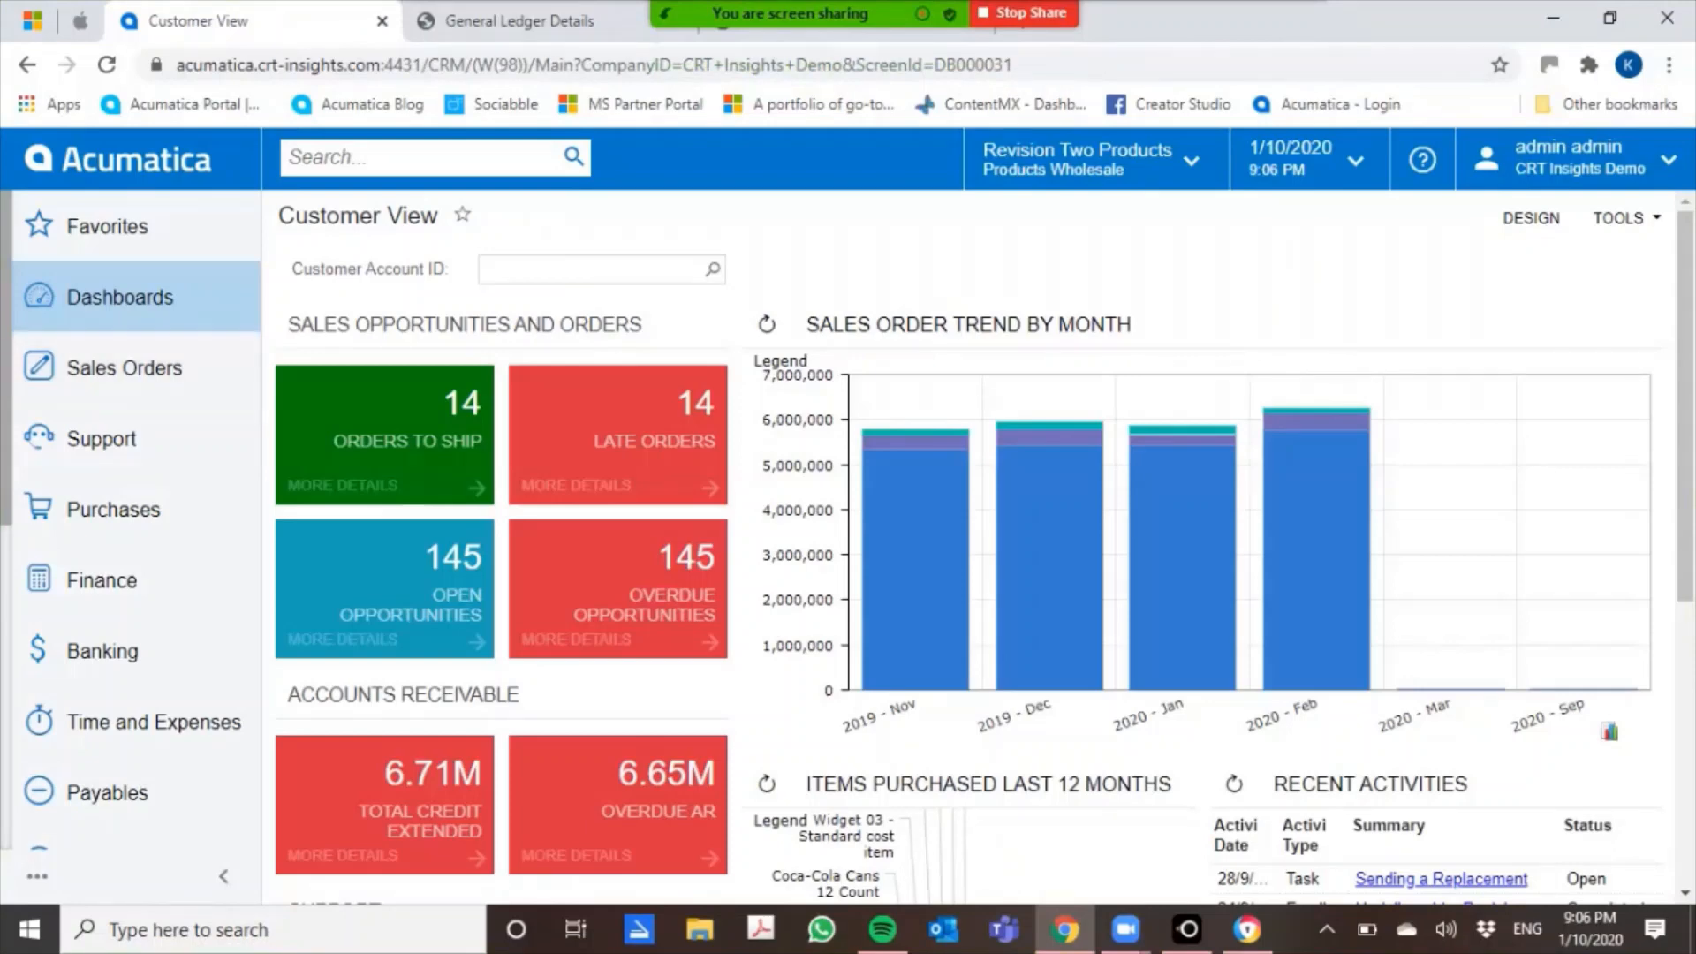
# Open the Generic Inquiry designer, search for "invoiced", and load the InvoicedItems inquiry
pyautogui.scroll(-6, 133, 495)
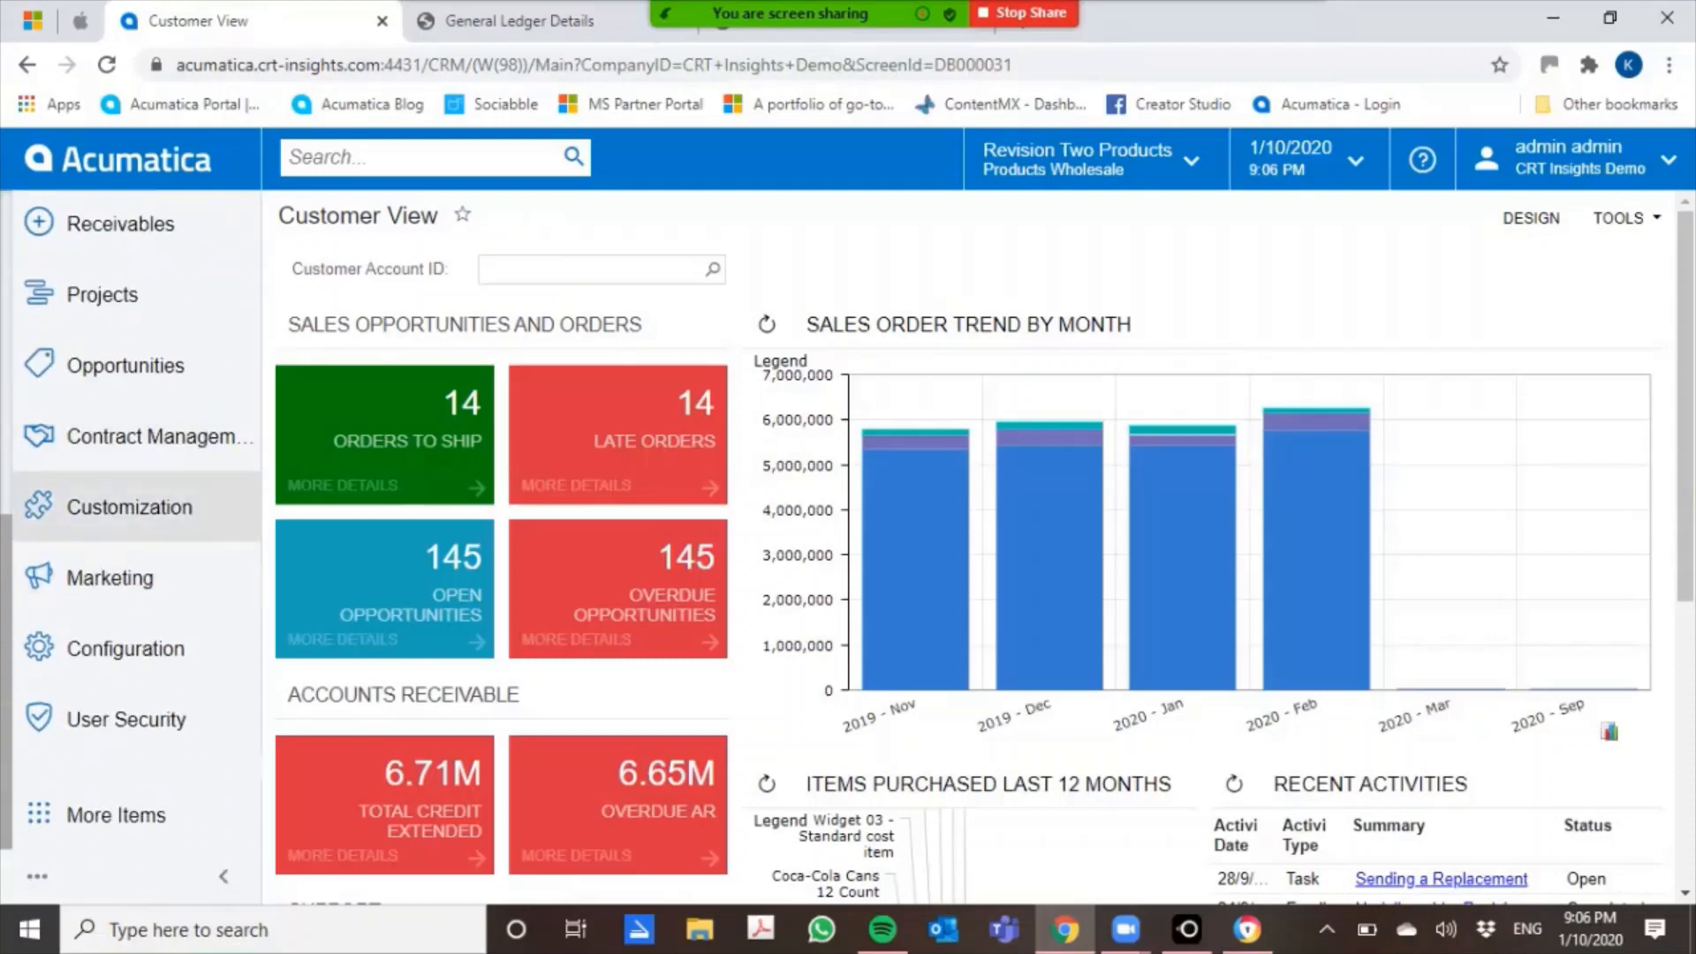
pyautogui.click(129, 506)
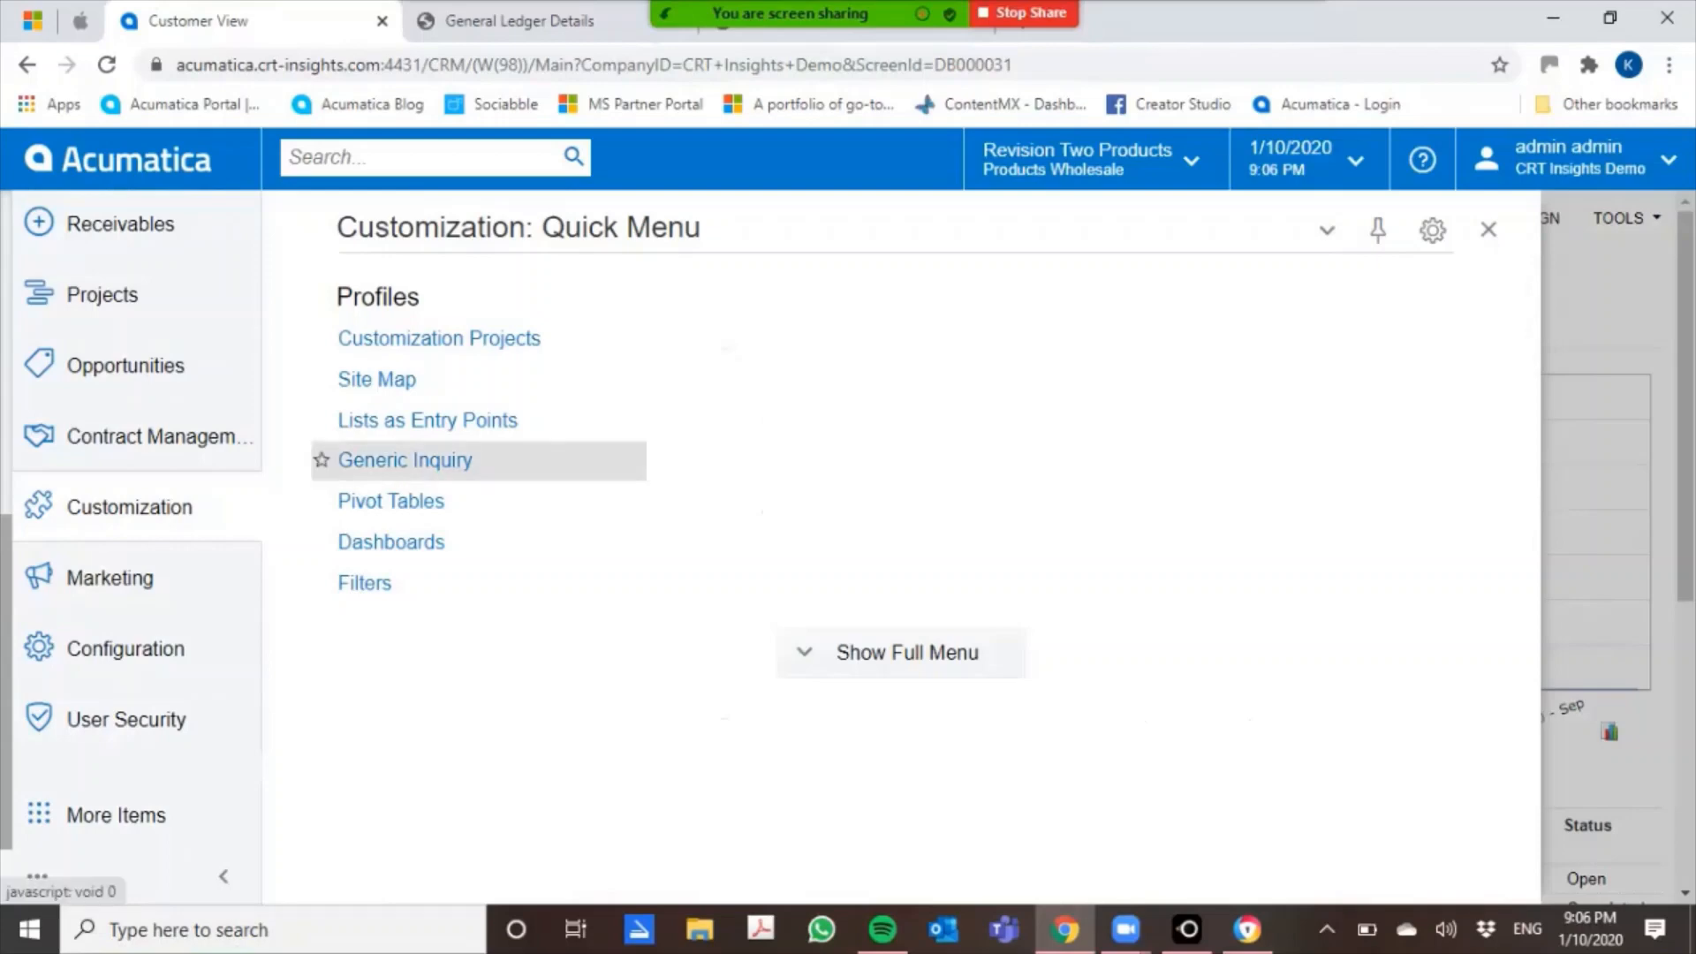
pyautogui.click(405, 459)
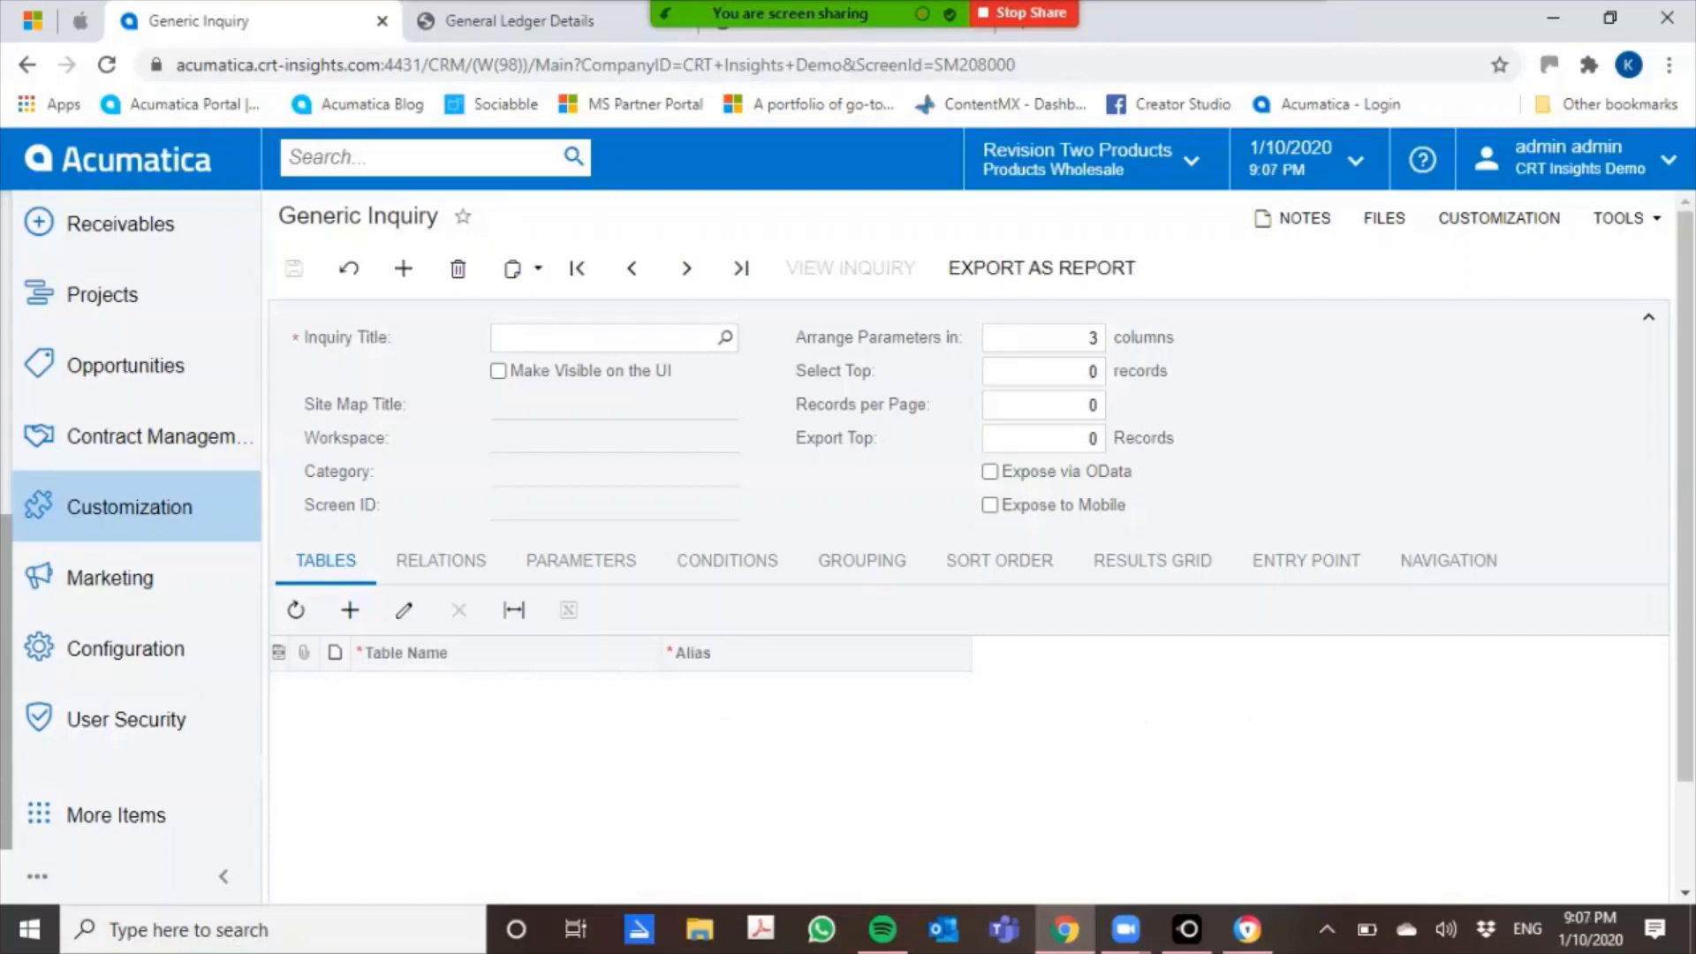
pyautogui.click(724, 337)
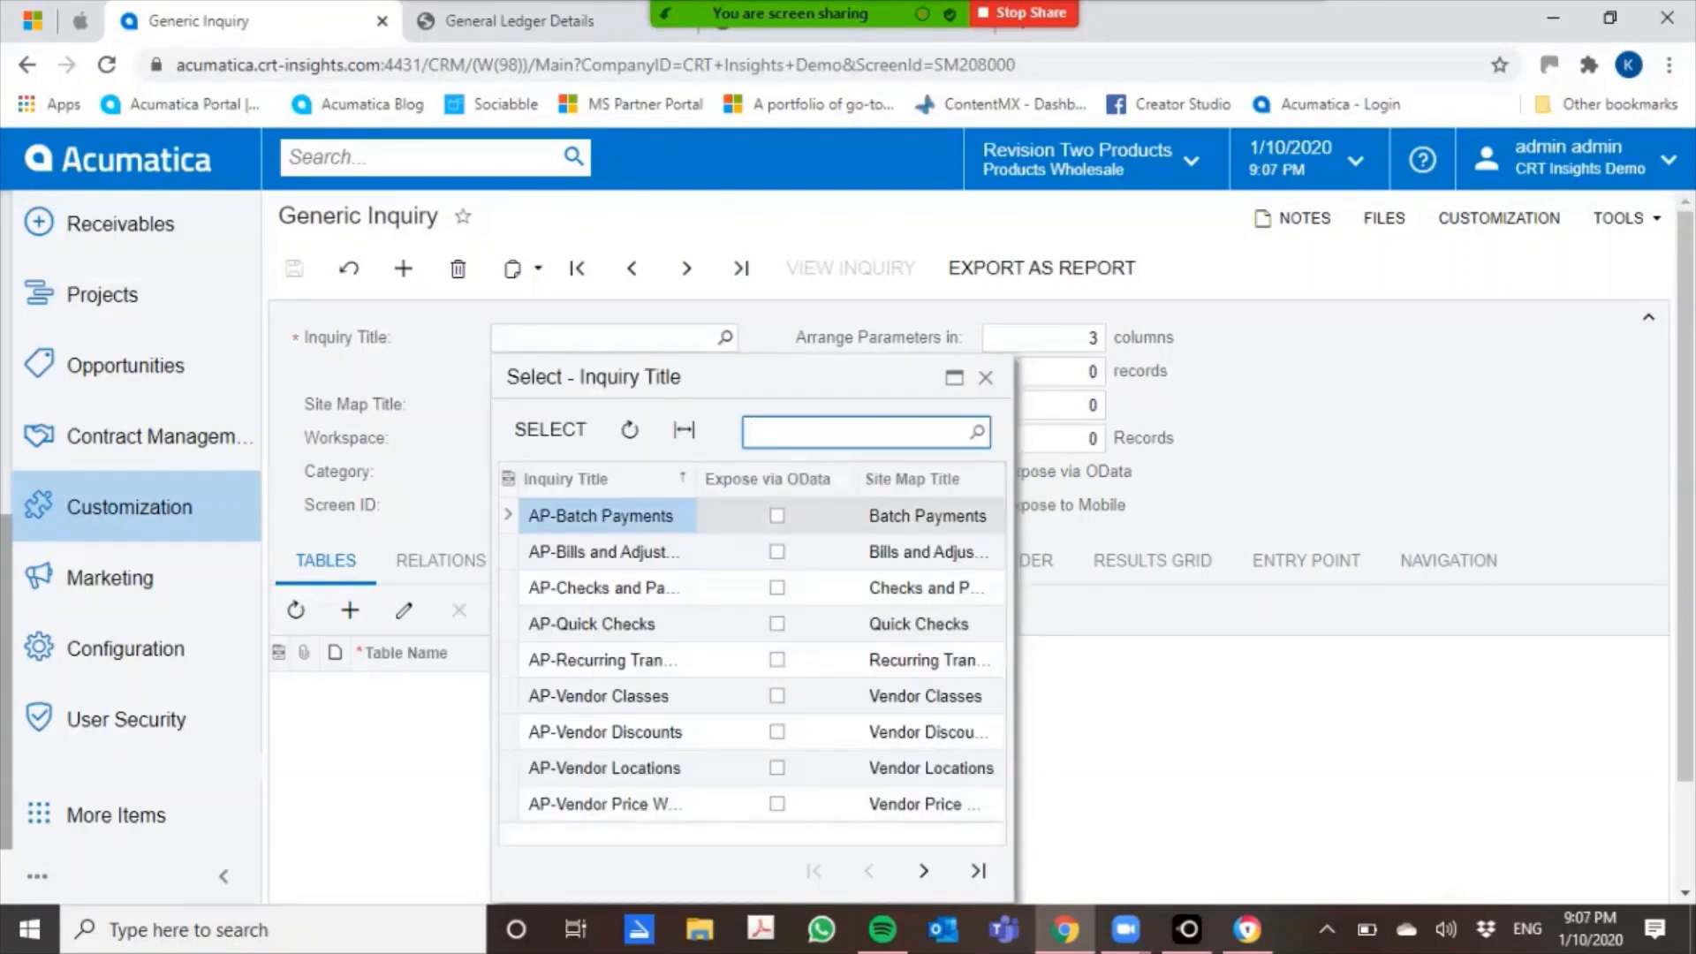
pyautogui.write('invoiced')
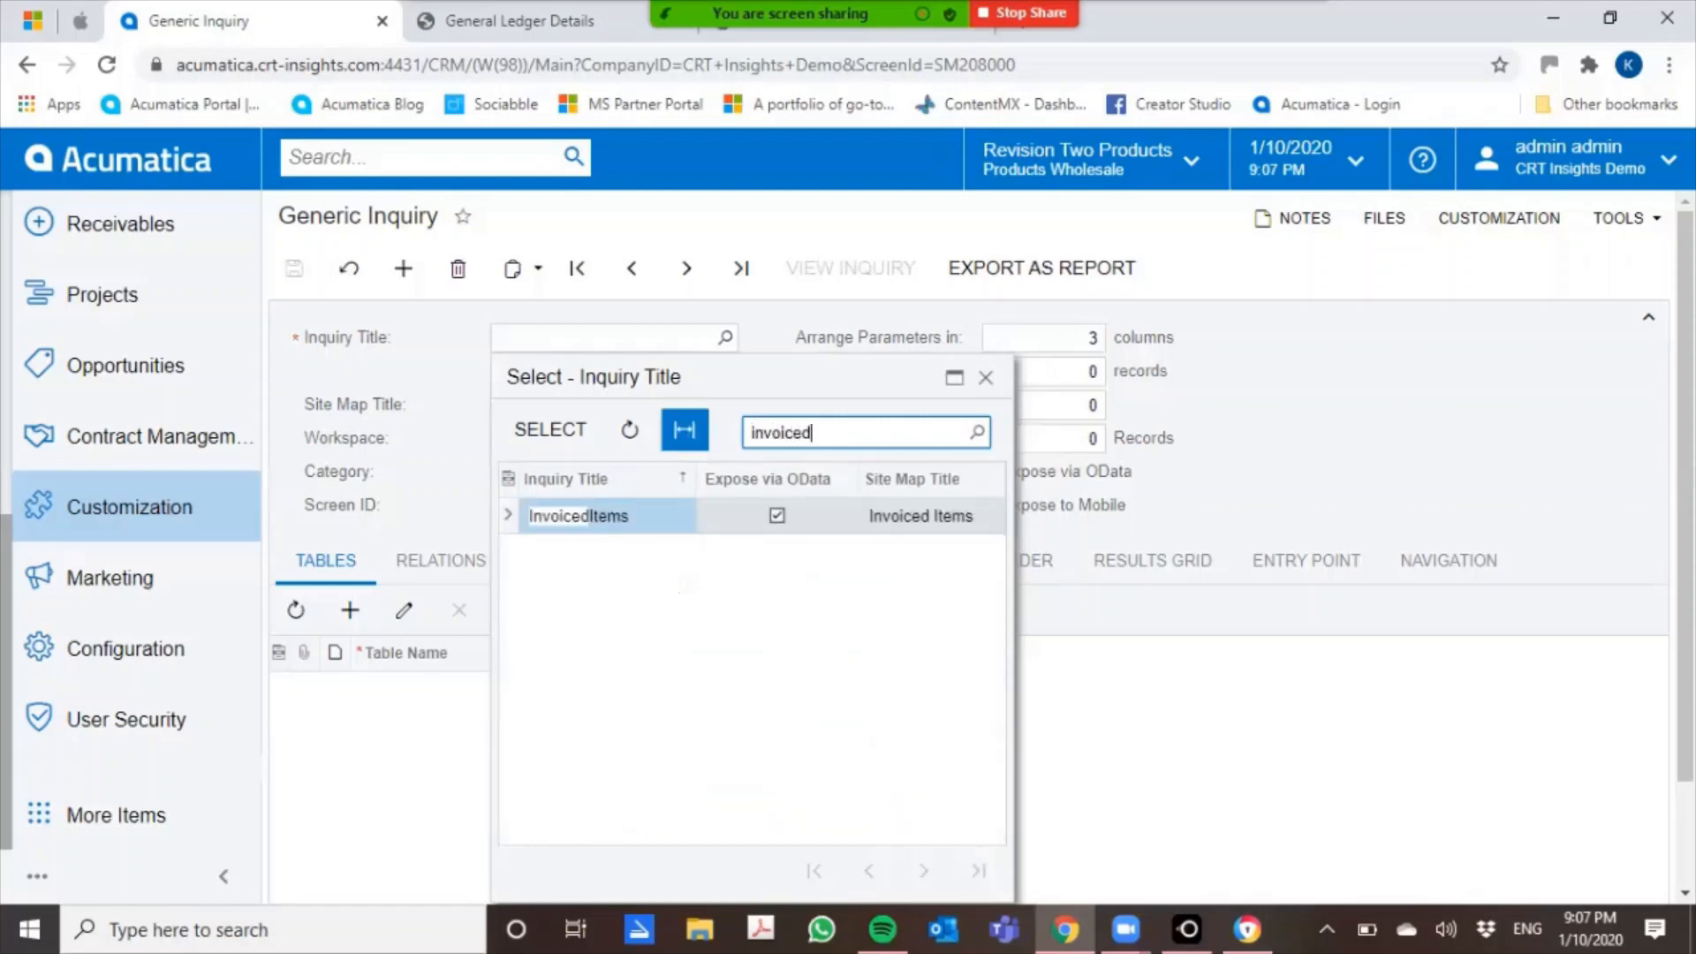
pyautogui.click(609, 516)
pyautogui.doubleClick(609, 516)
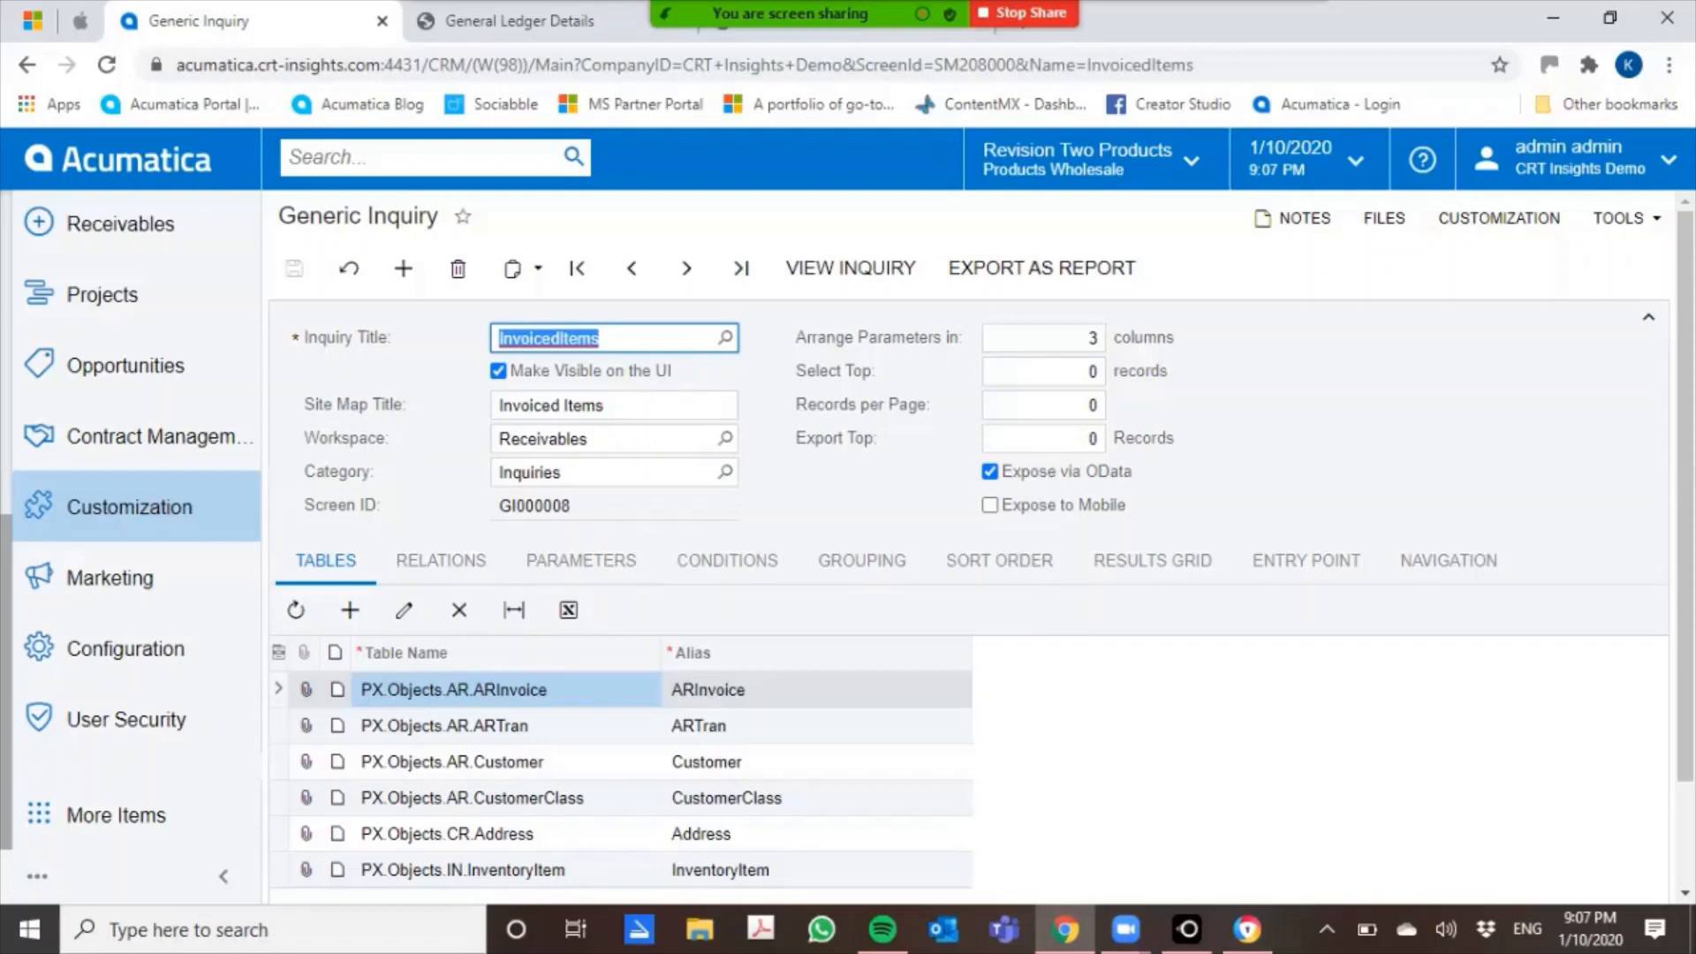
# View the Invoiced Items inquiry results and open the linked customer record from the ABARTENDE row
pyautogui.click(851, 267)
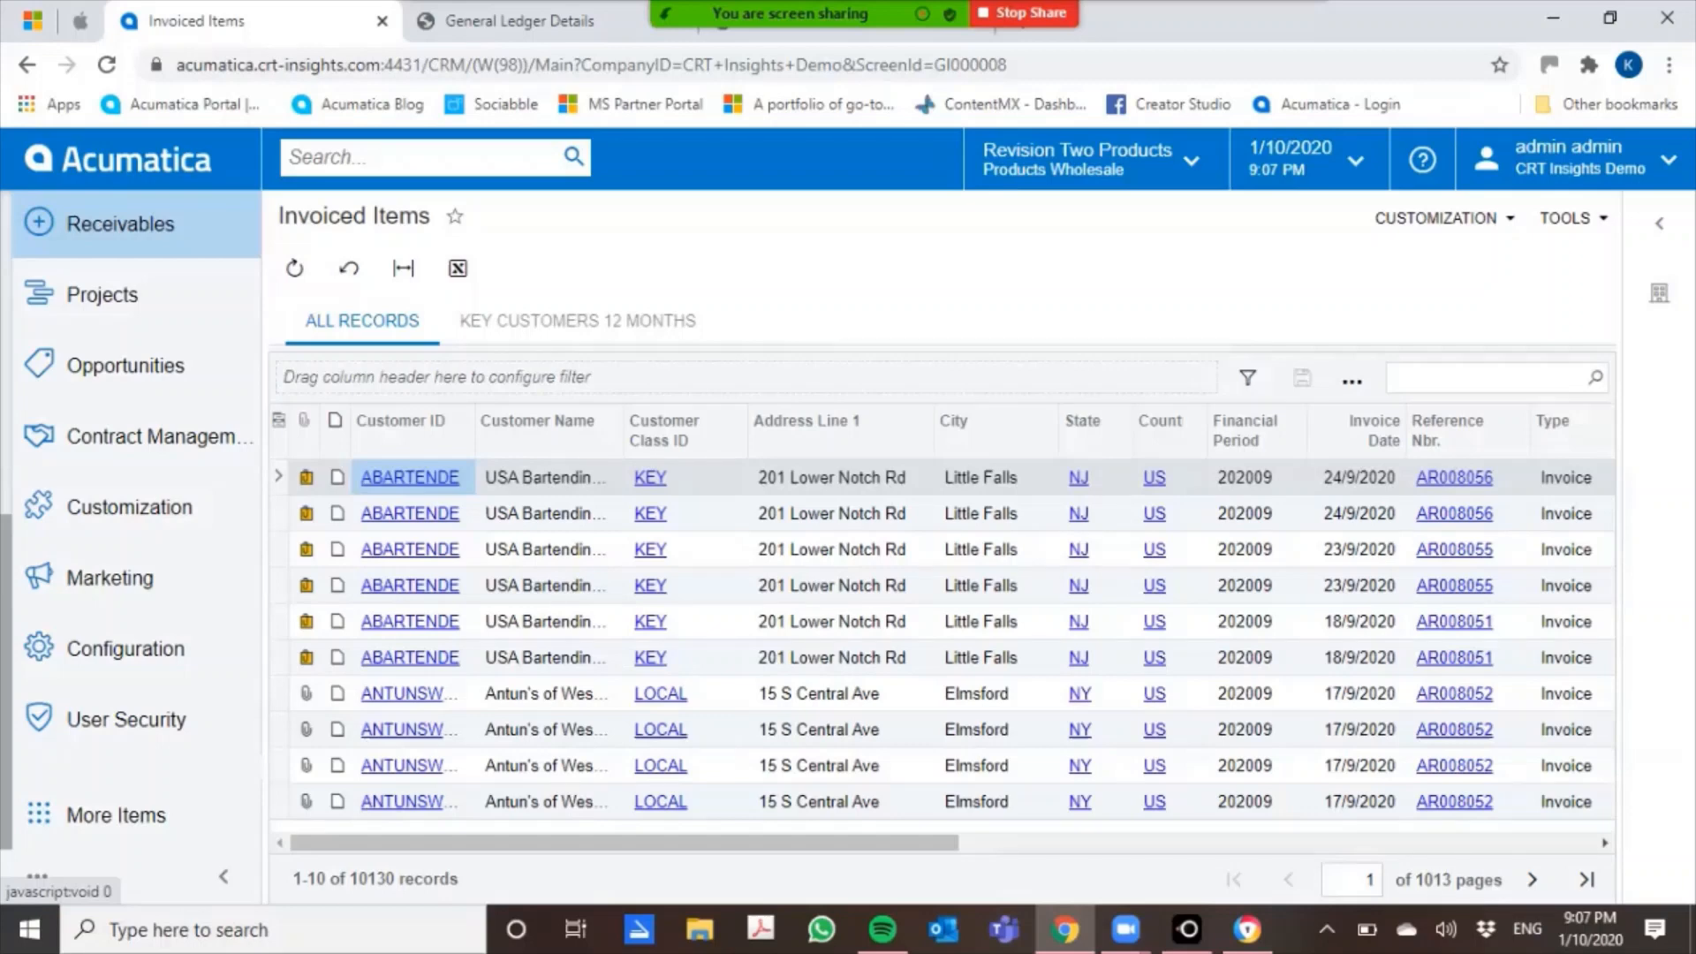
pyautogui.click(410, 586)
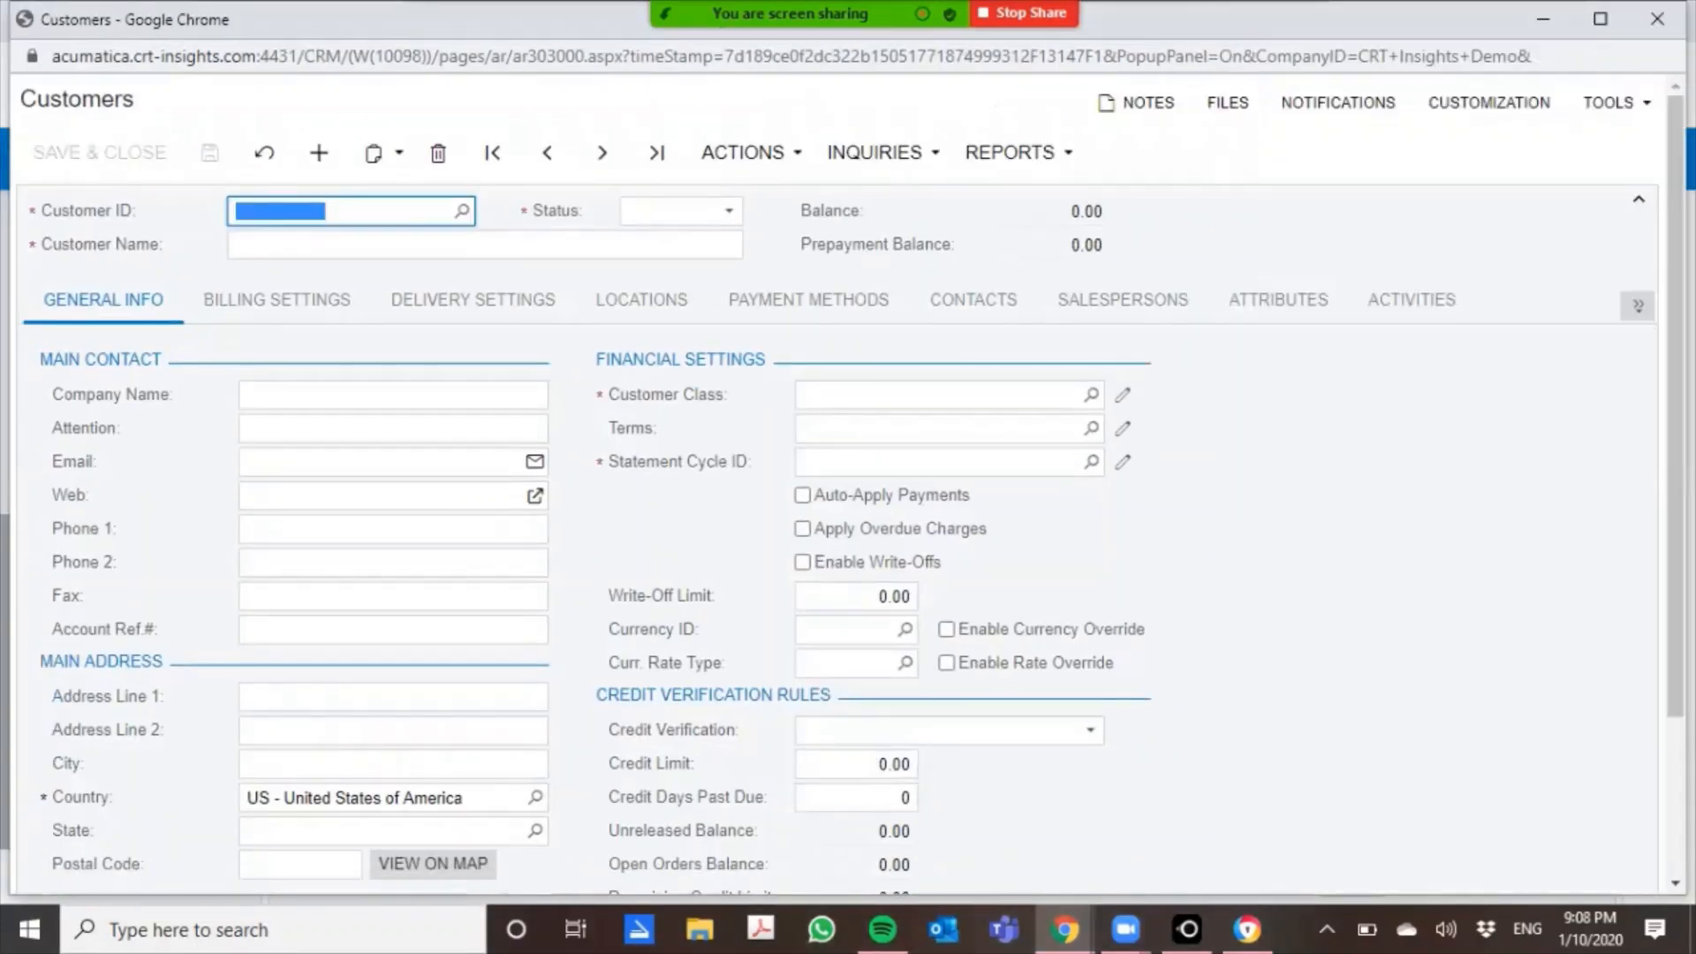
pyautogui.scroll(-2, 839, 530)
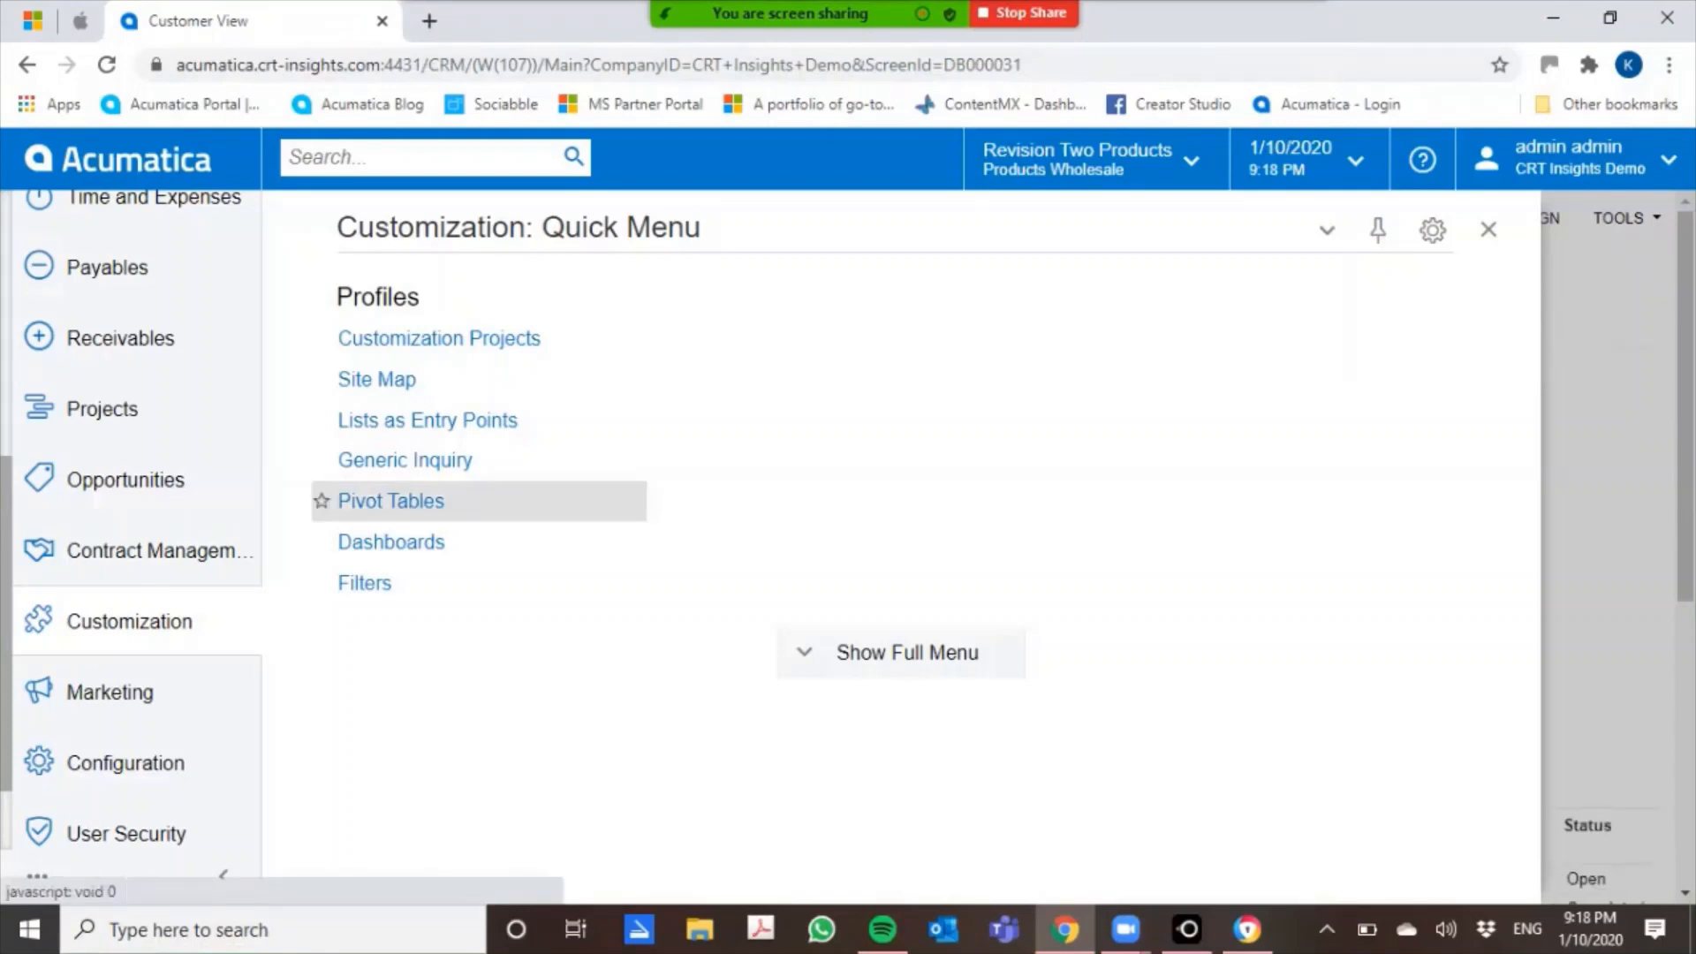
# Open the Pivot Tables designer and set the screen for a new pivot table to Invoiced Items
pyautogui.click(391, 501)
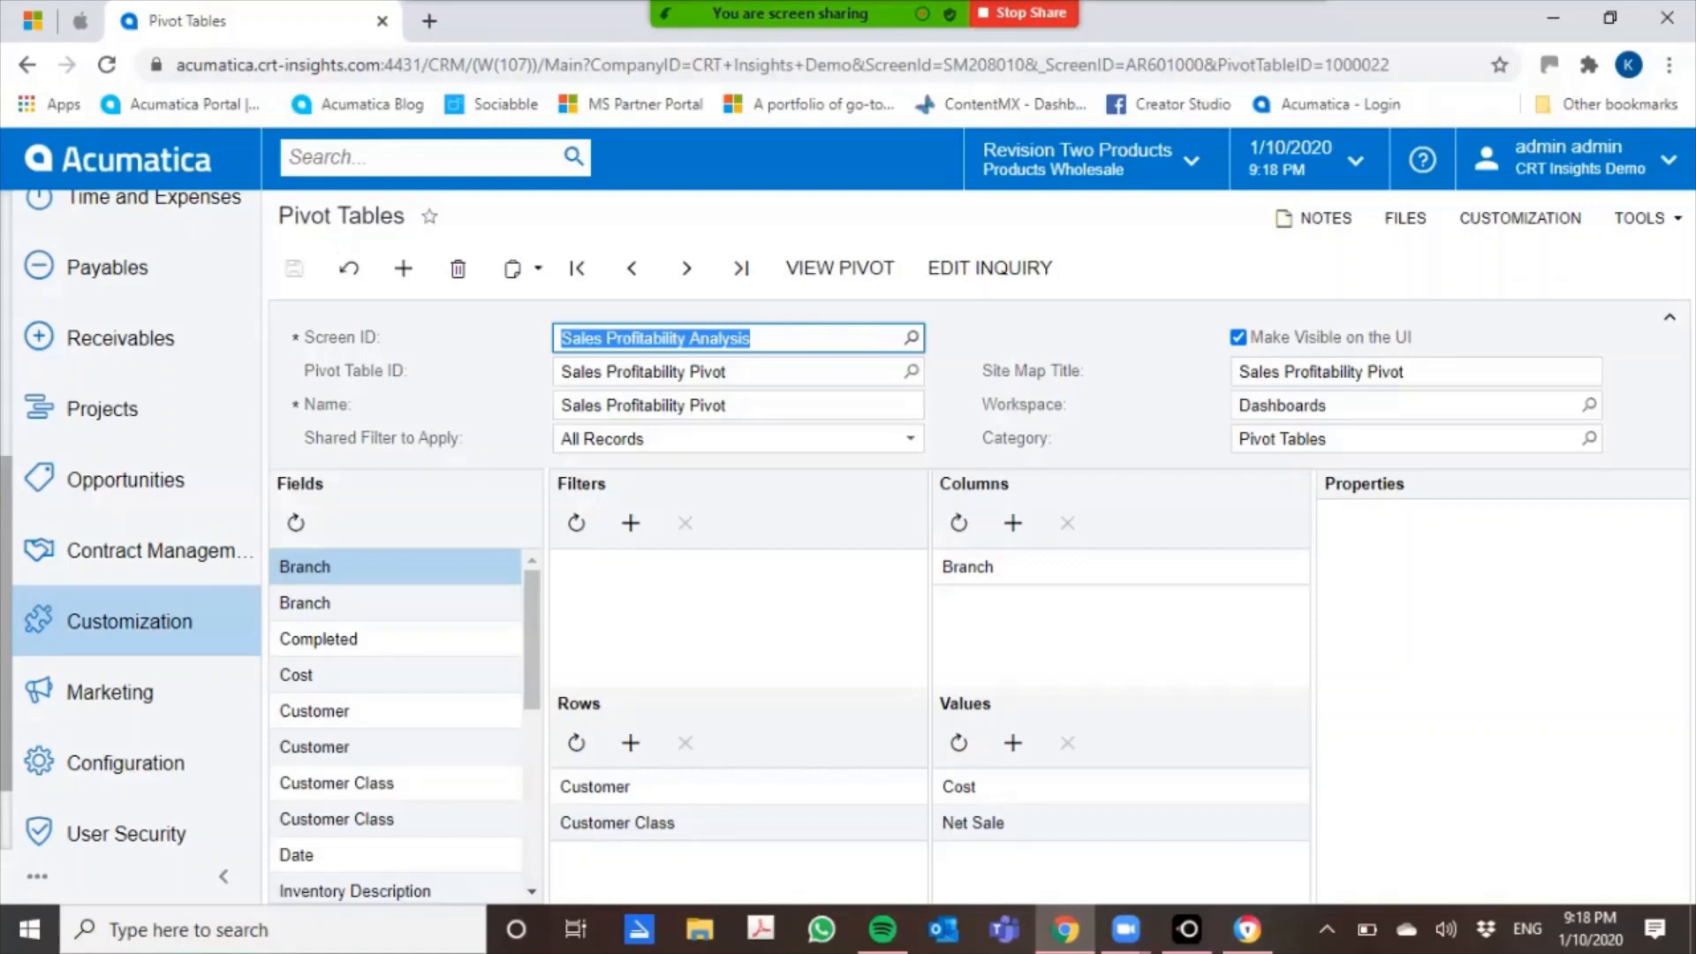
pyautogui.click(911, 337)
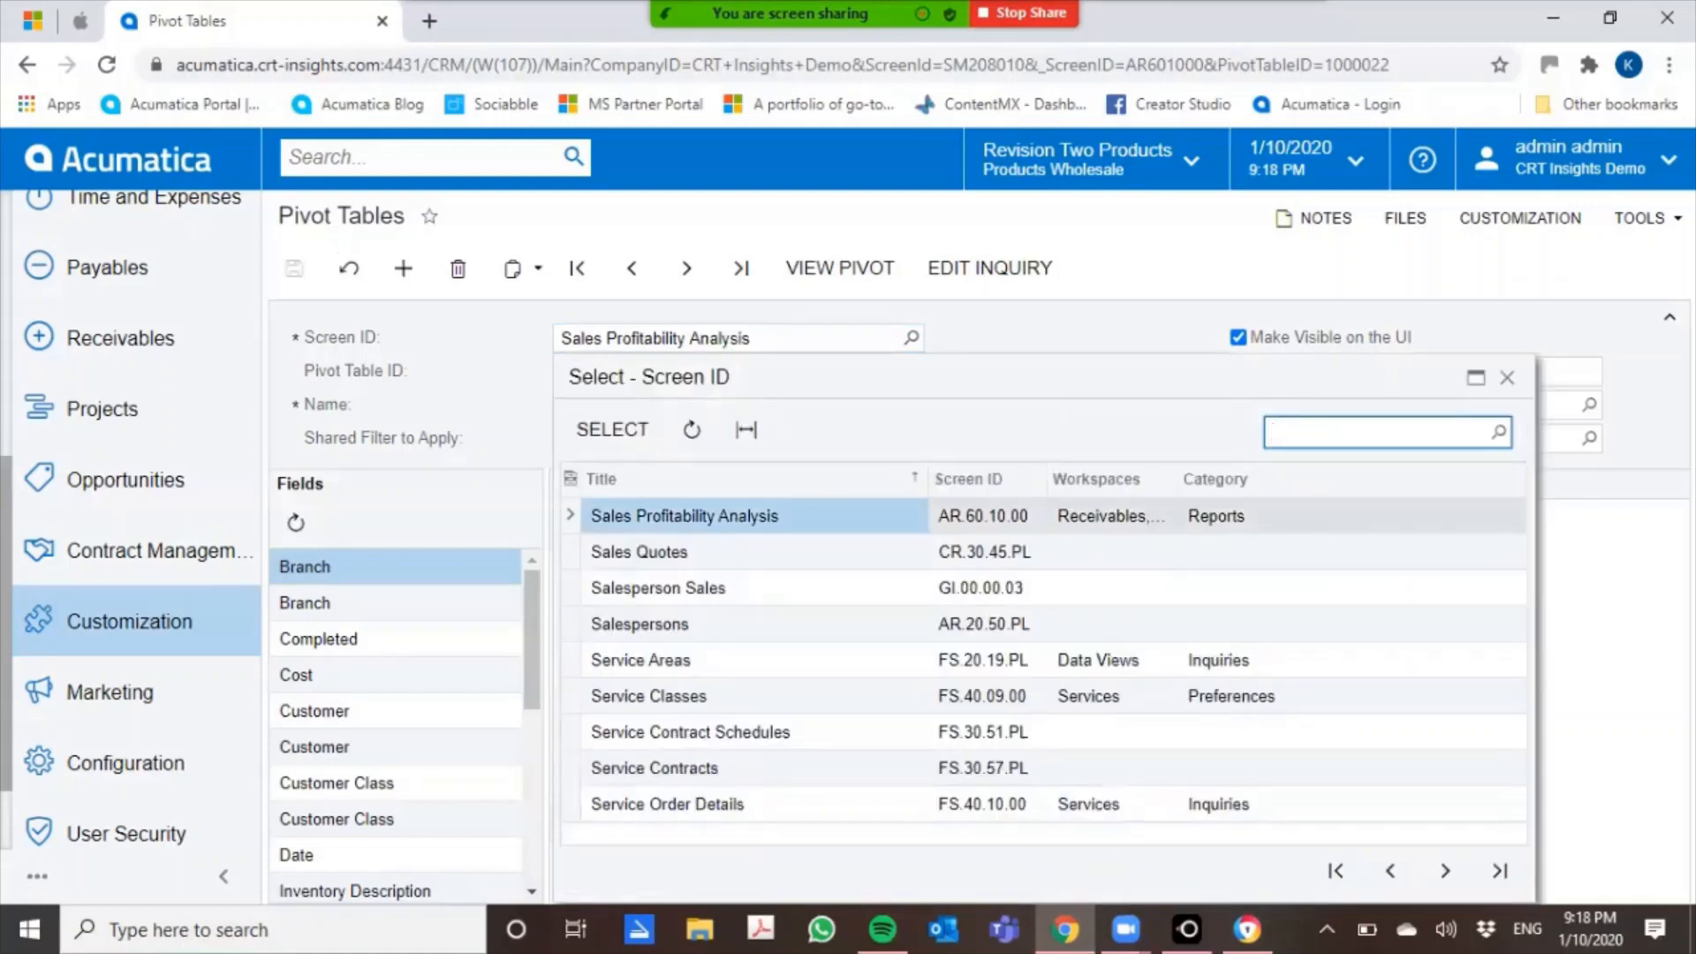
pyautogui.write('invoice')
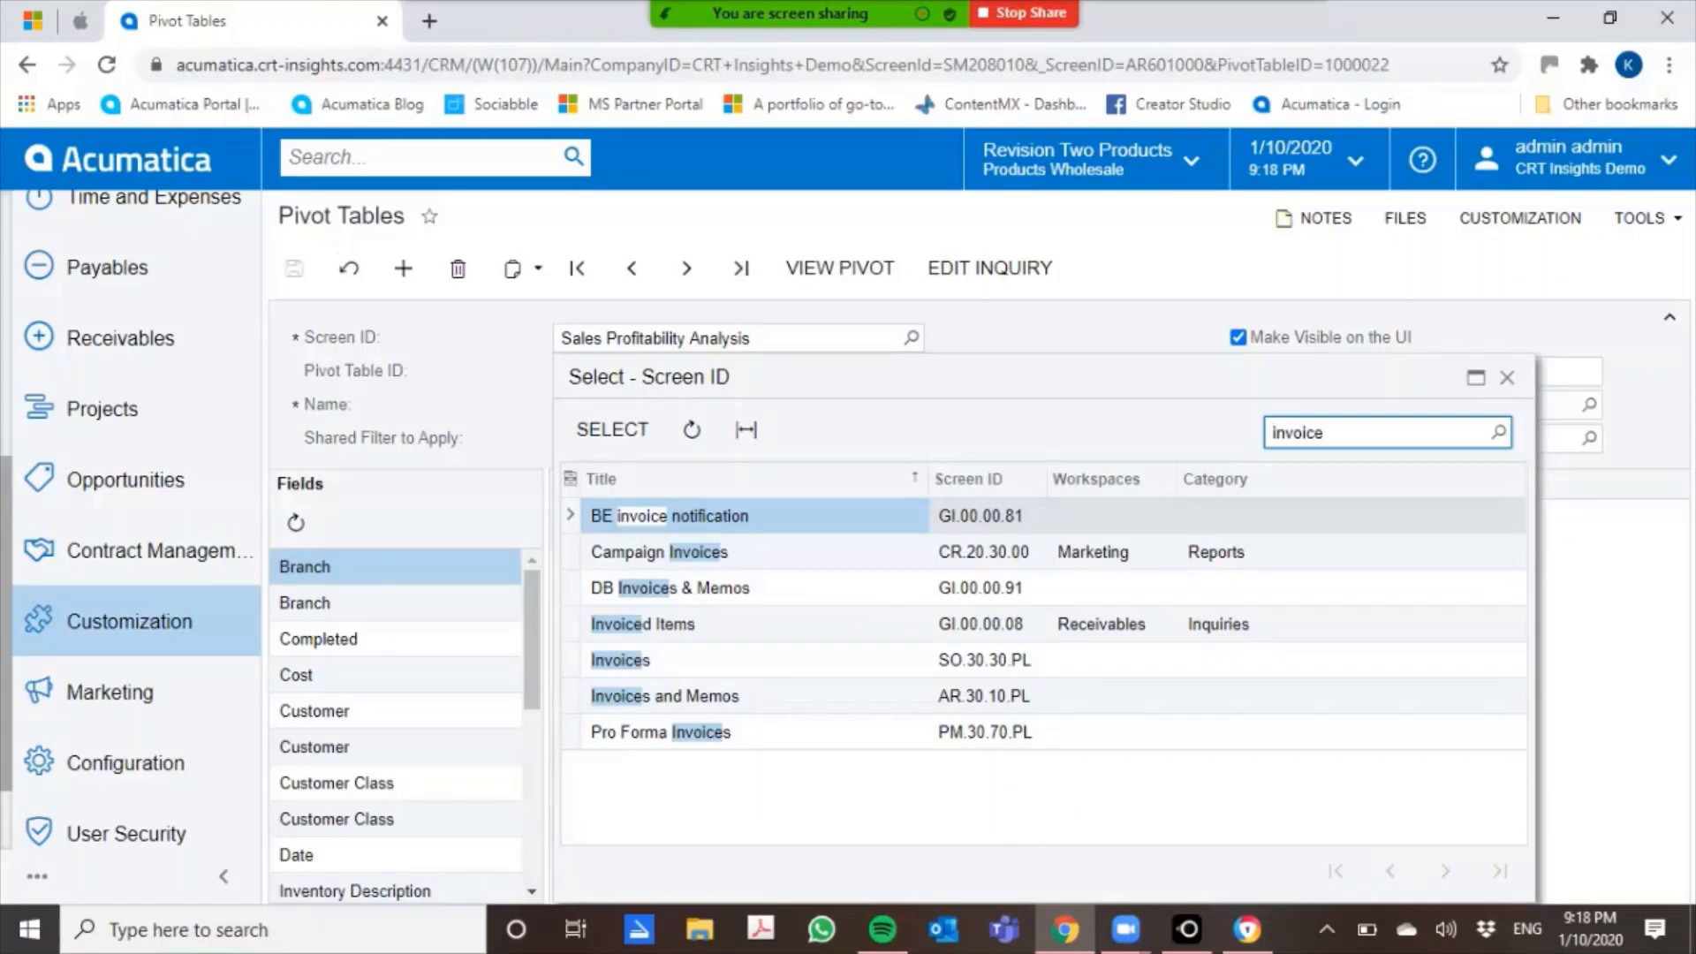
pyautogui.press('Return')
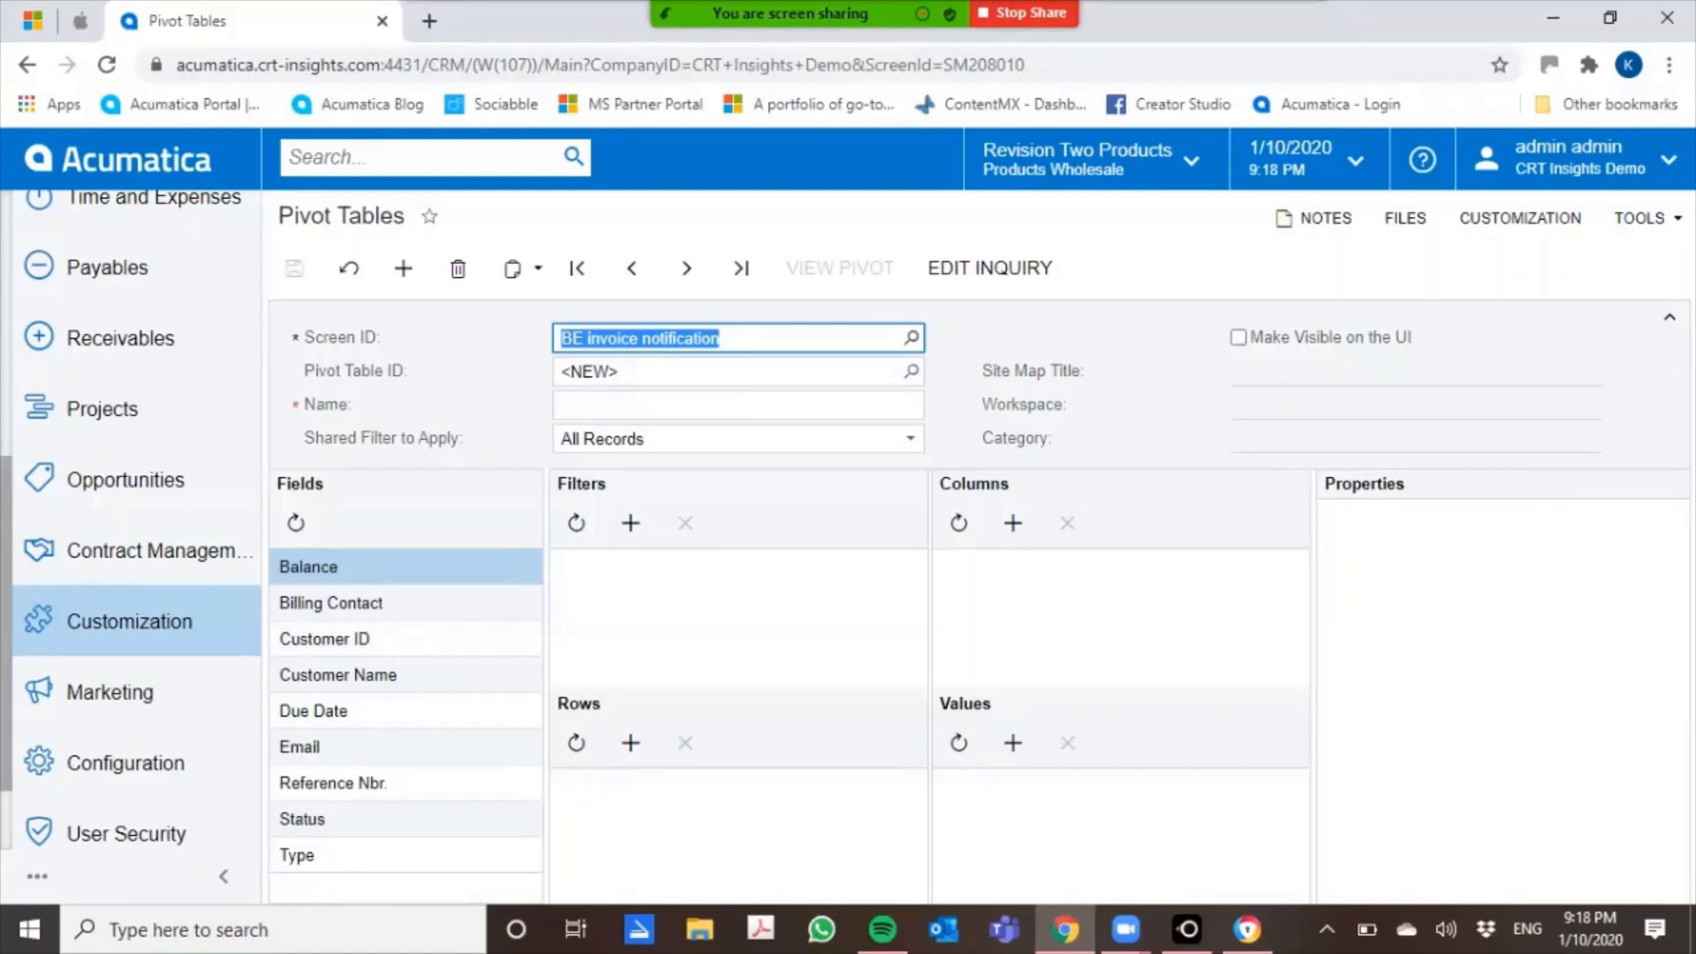
pyautogui.click(911, 337)
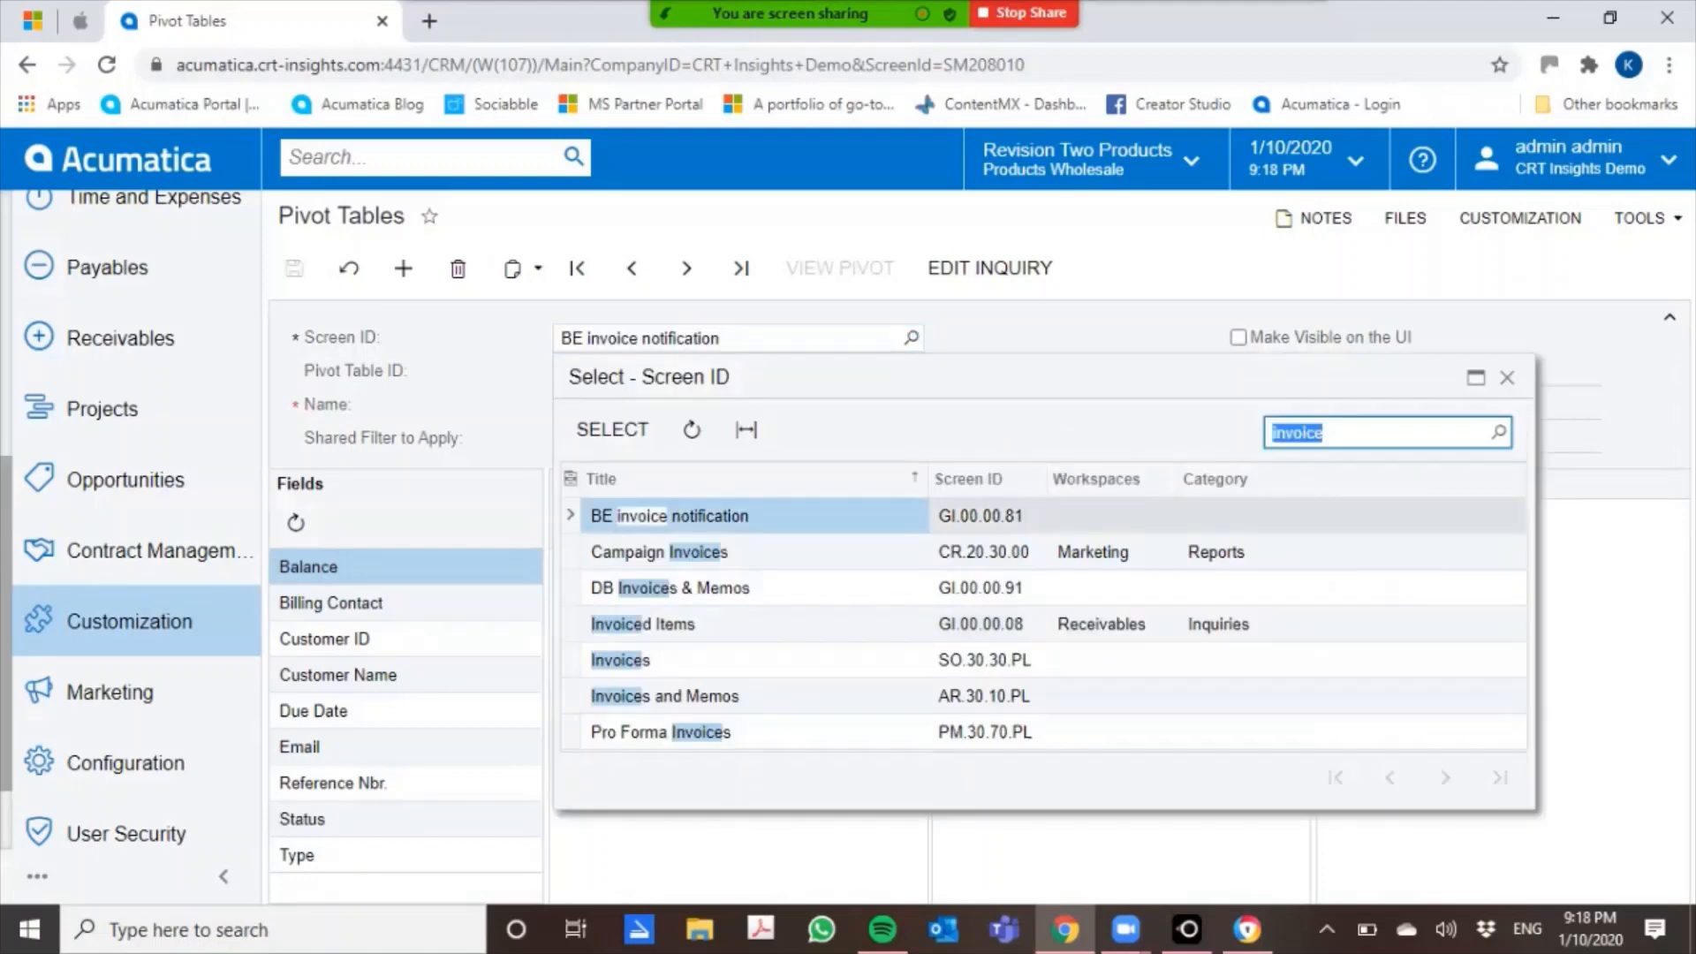
pyautogui.click(643, 624)
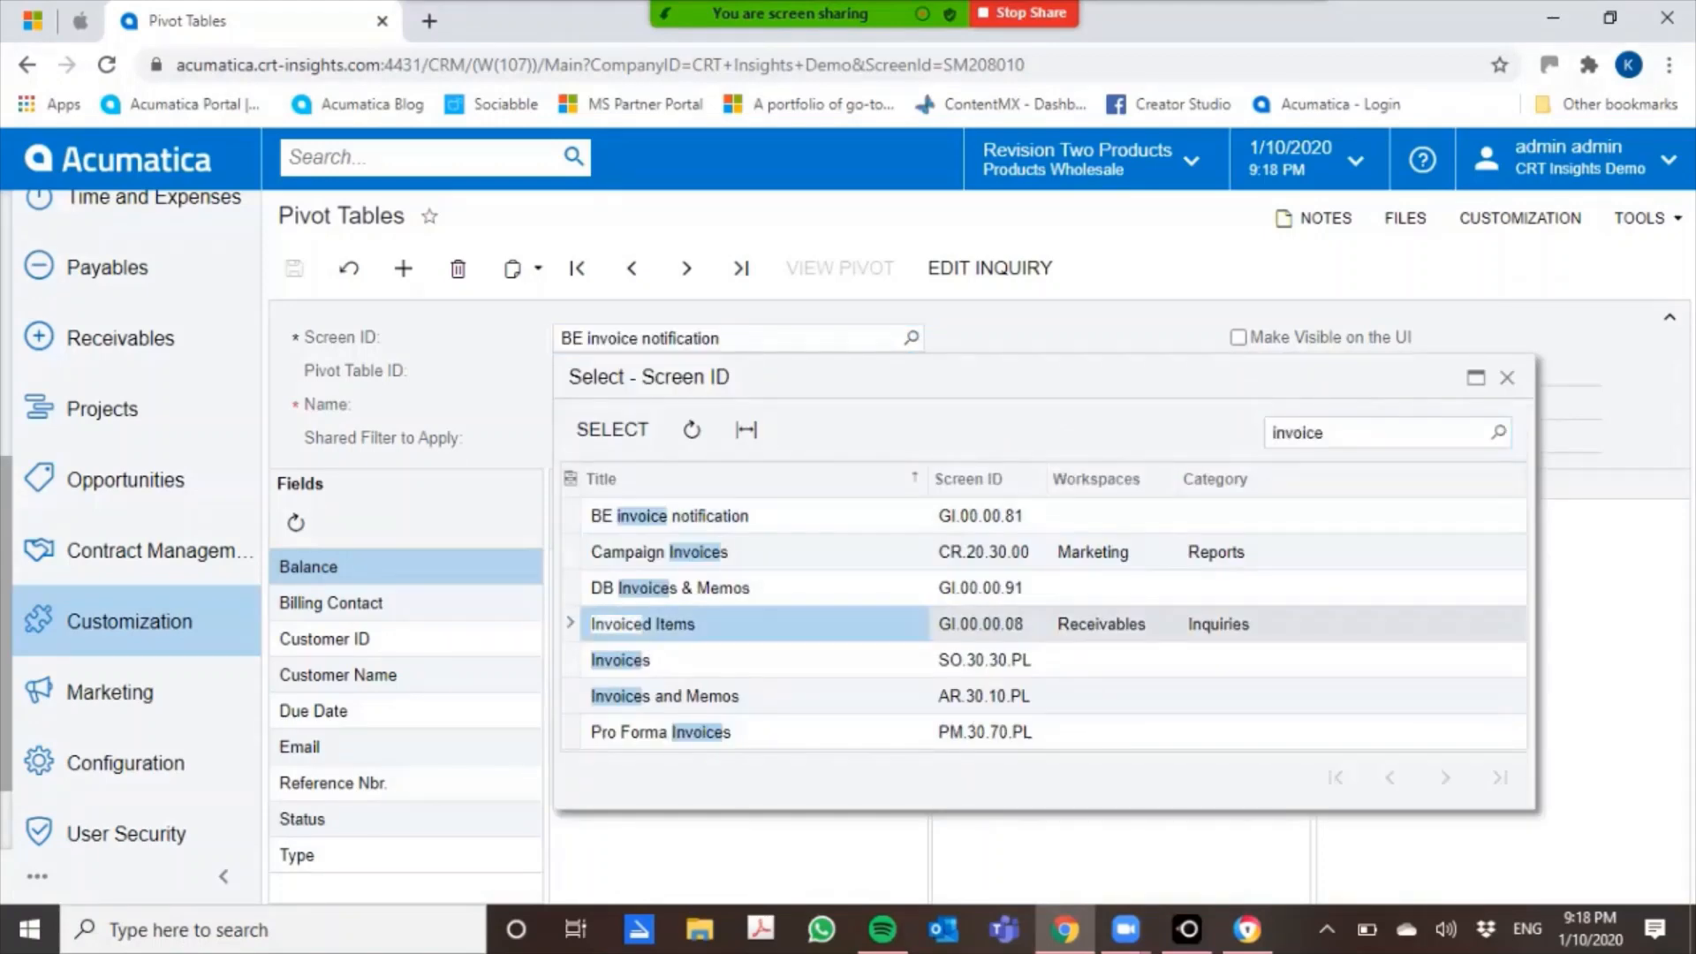
pyautogui.doubleClick(643, 625)
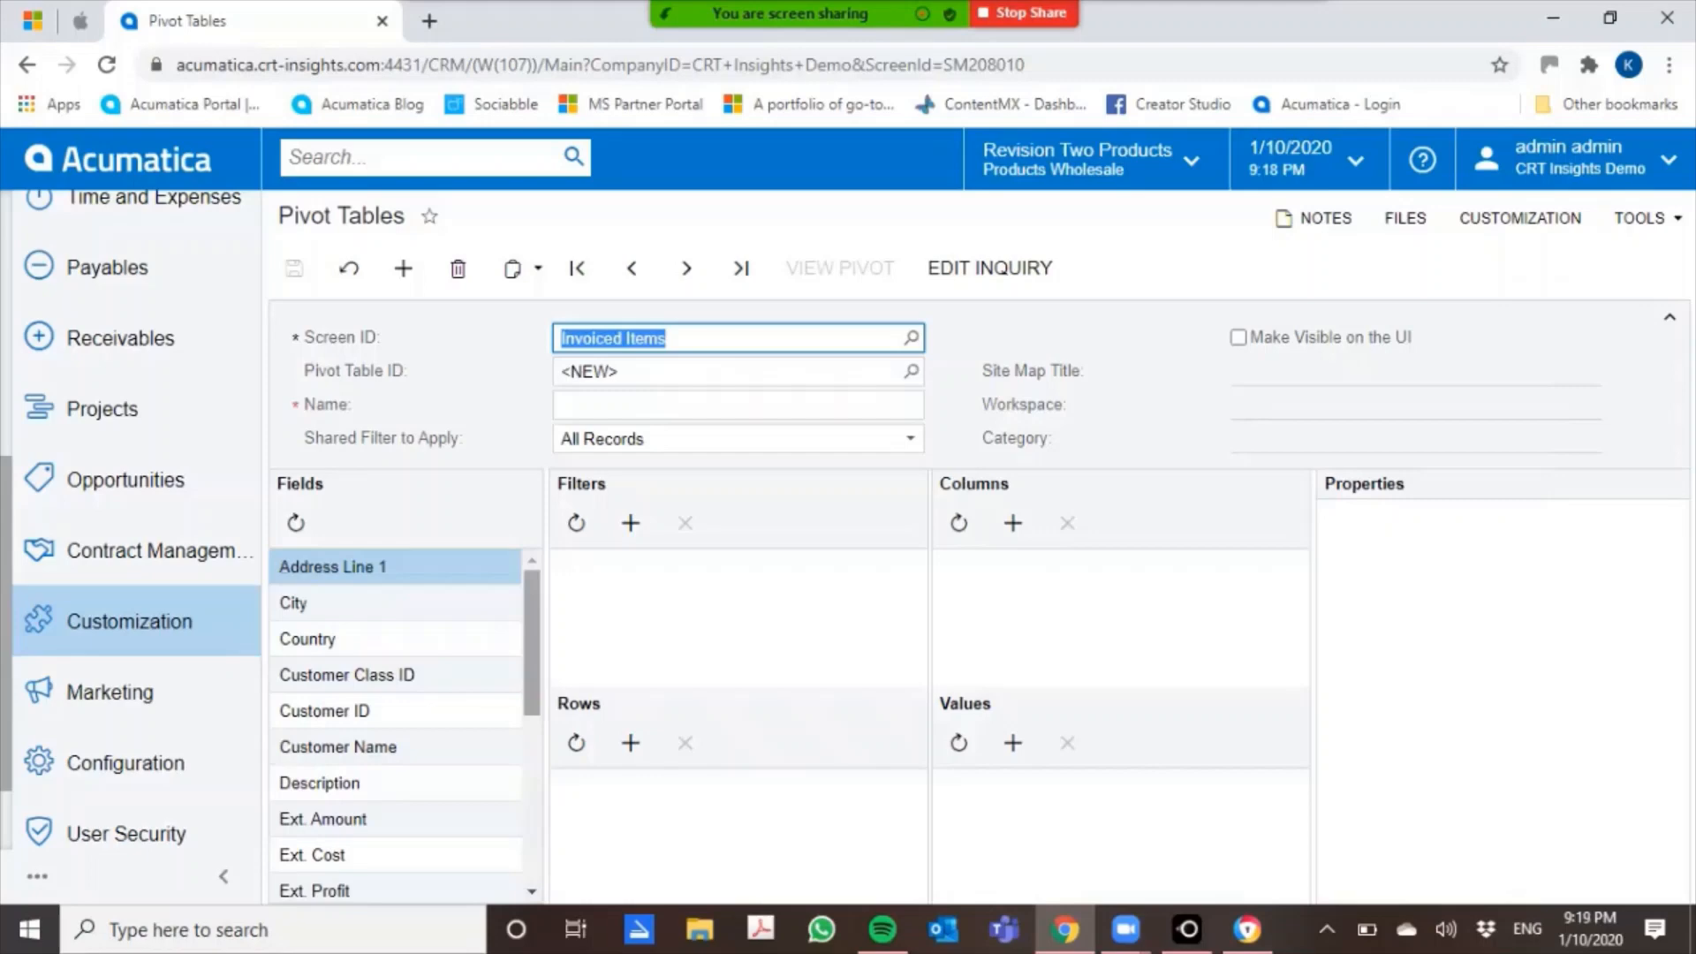
# Add the State field as a filter, name the pivot table "Invoiced Items Pivot", and save it
pyautogui.scroll(-4, 398, 724)
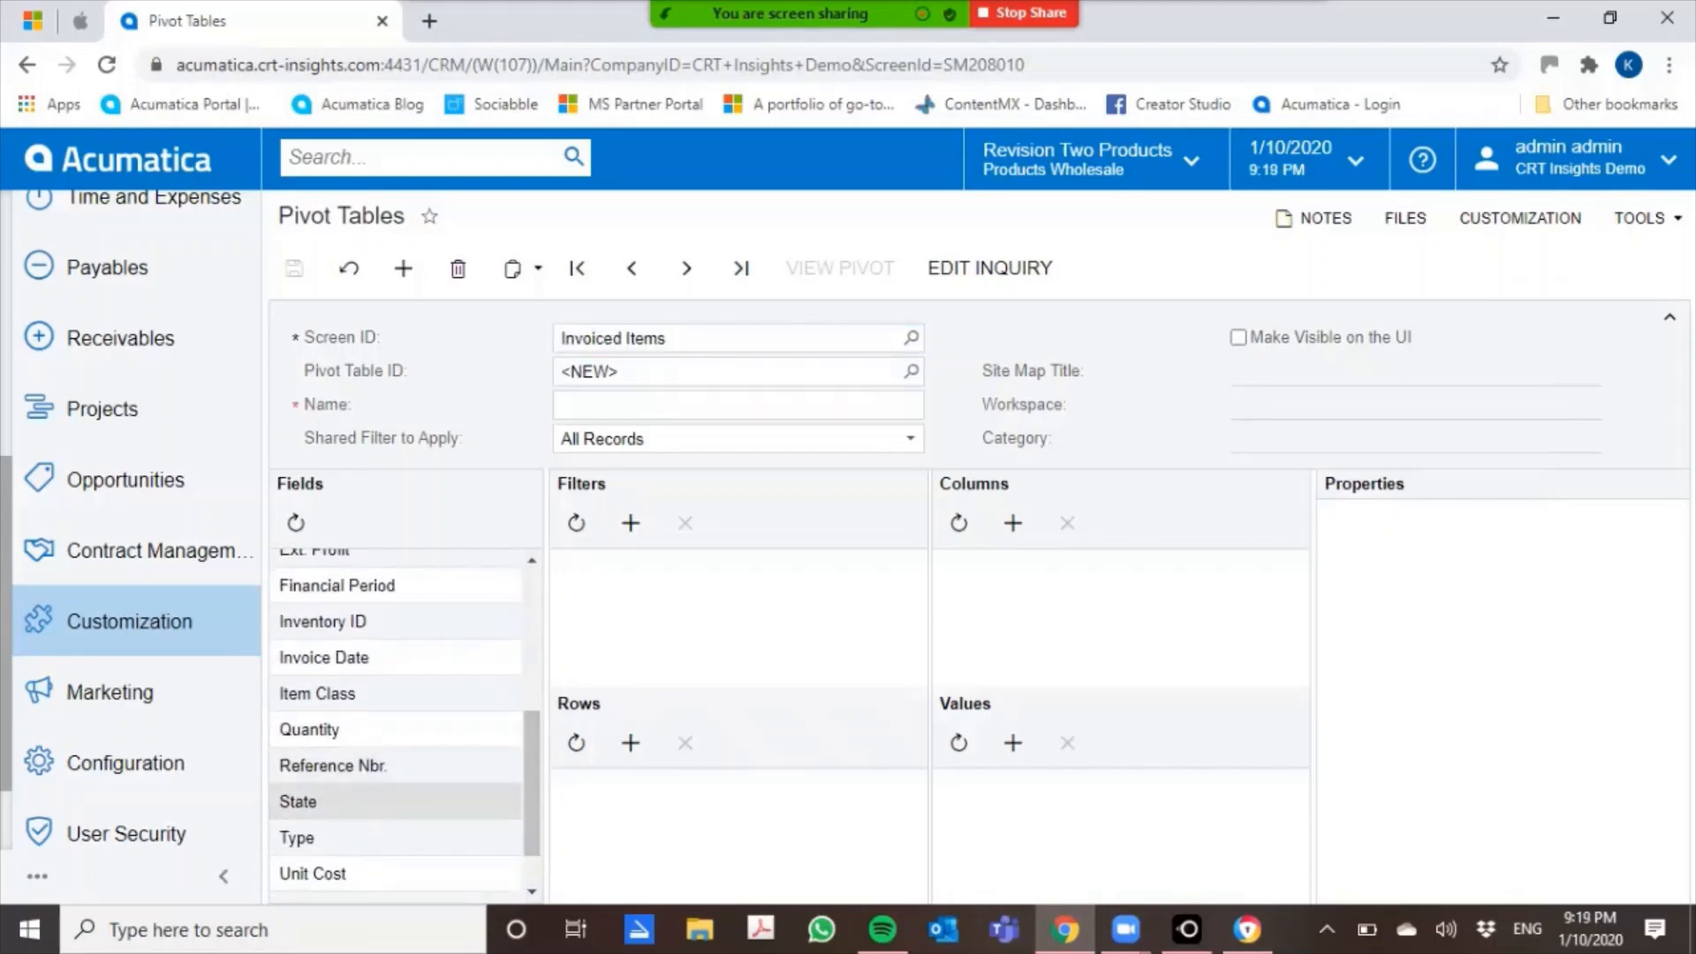
pyautogui.moveTo(309, 801); pyautogui.dragTo(627, 592)
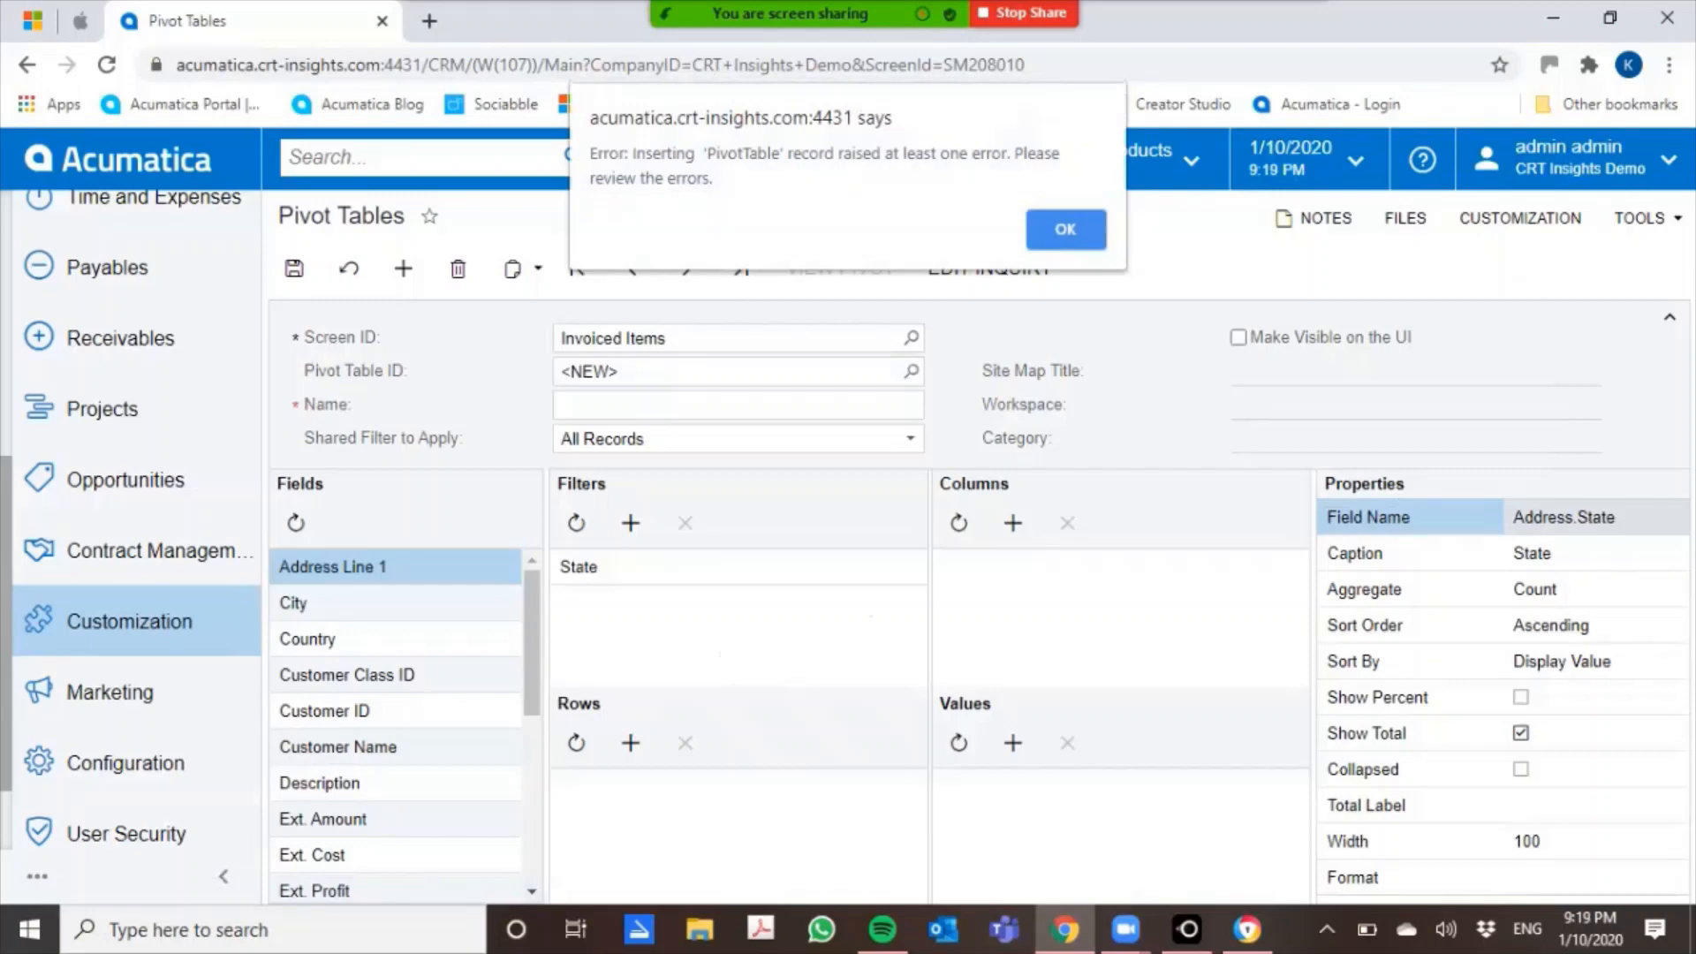
pyautogui.press('Return')
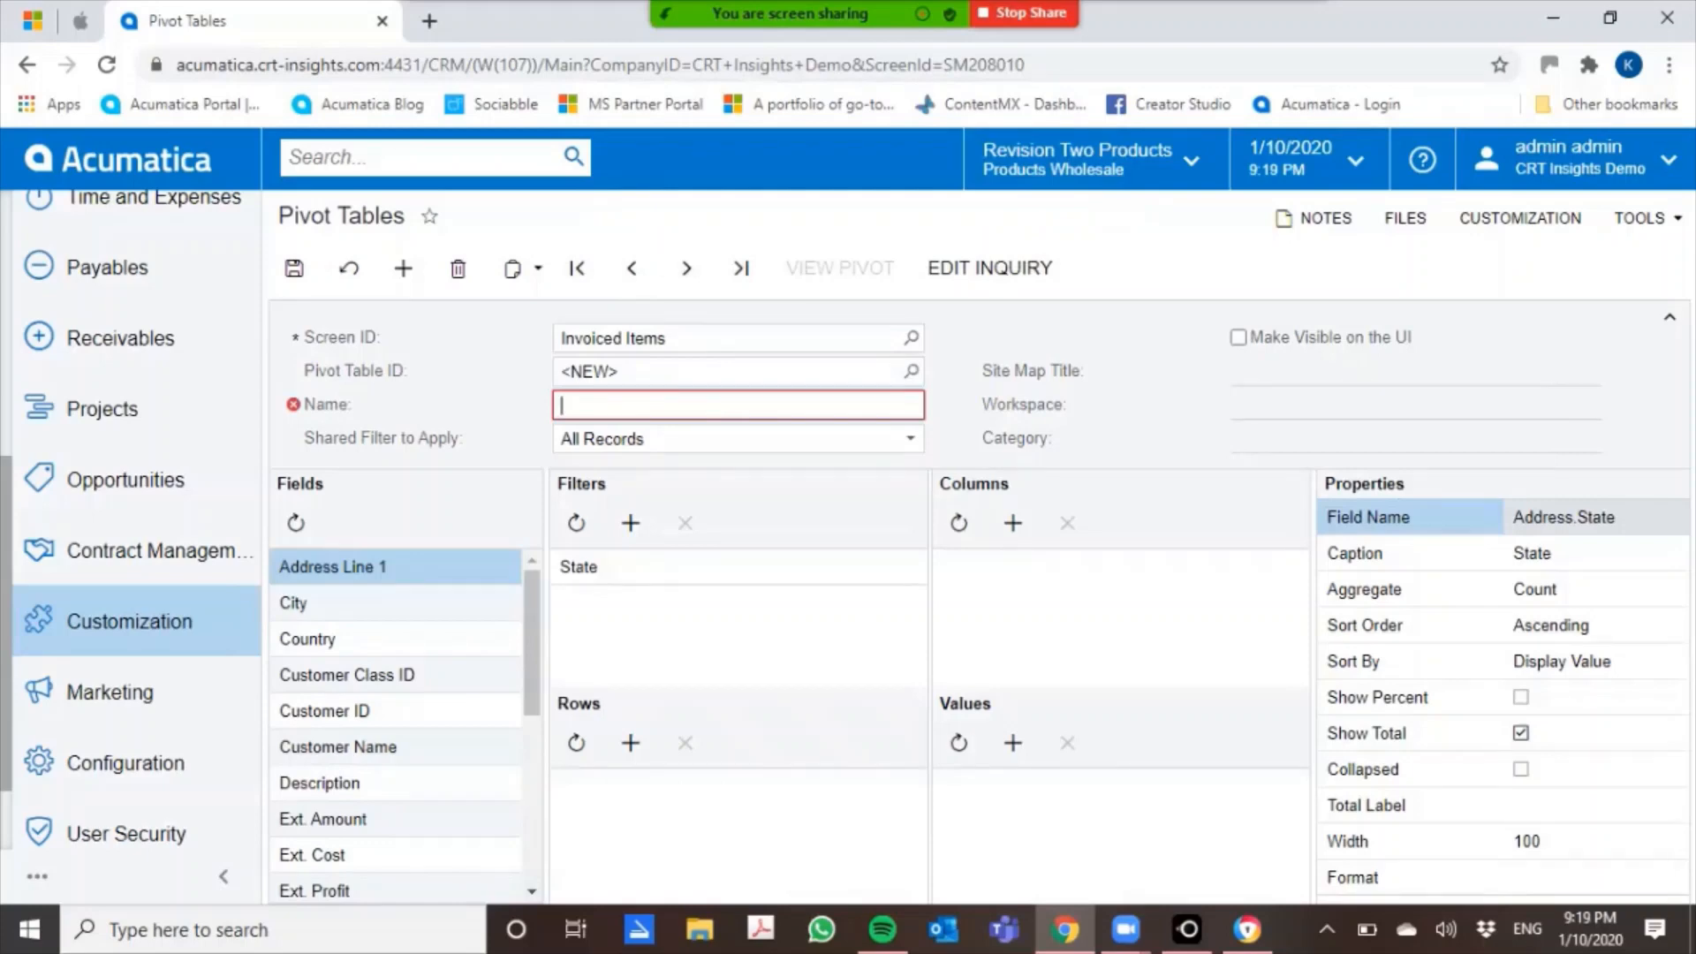
pyautogui.write('Invoiced Items Piv')
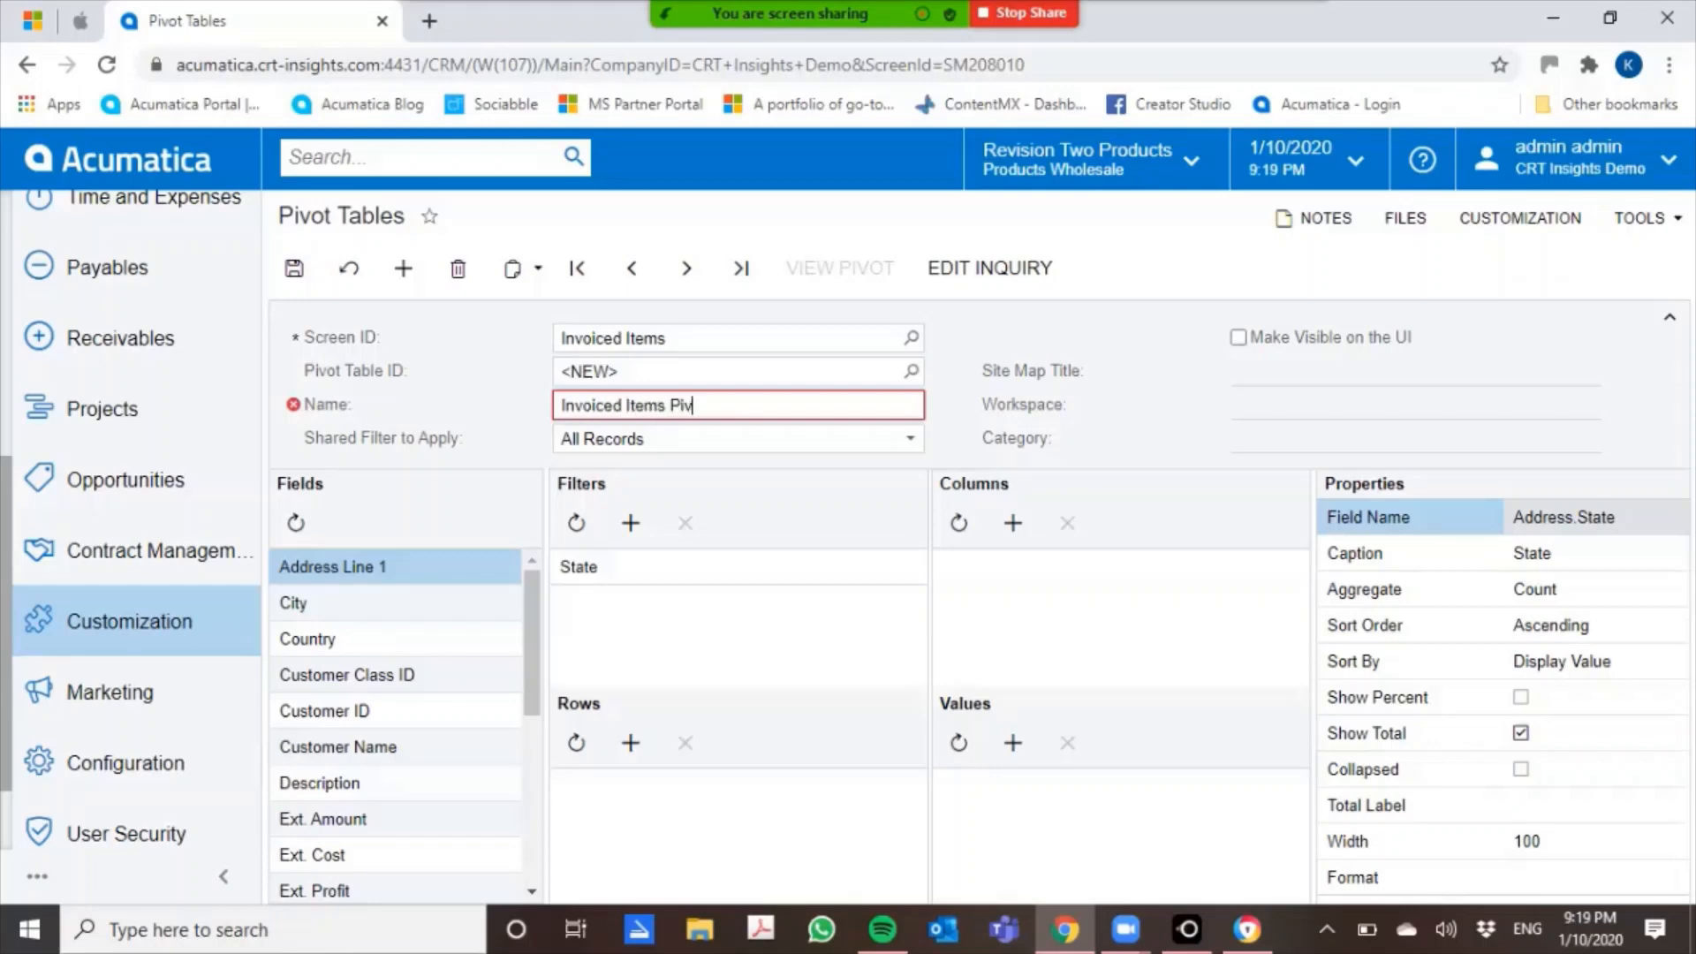
pyautogui.write('ot')
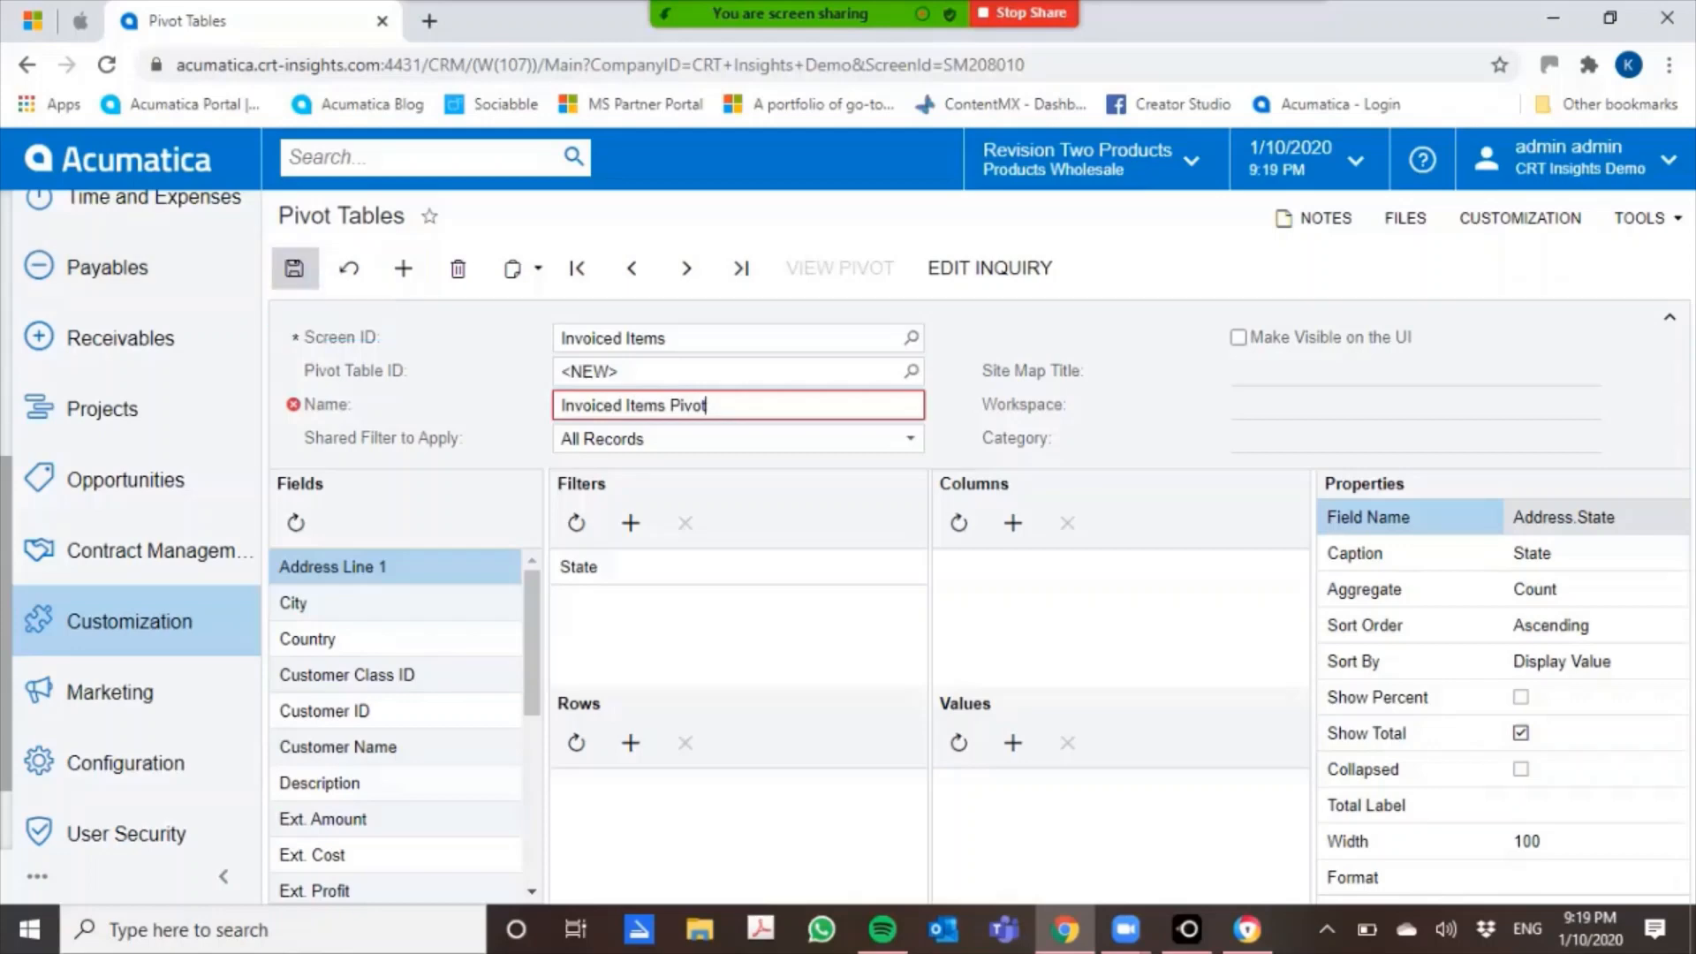
pyautogui.click(294, 269)
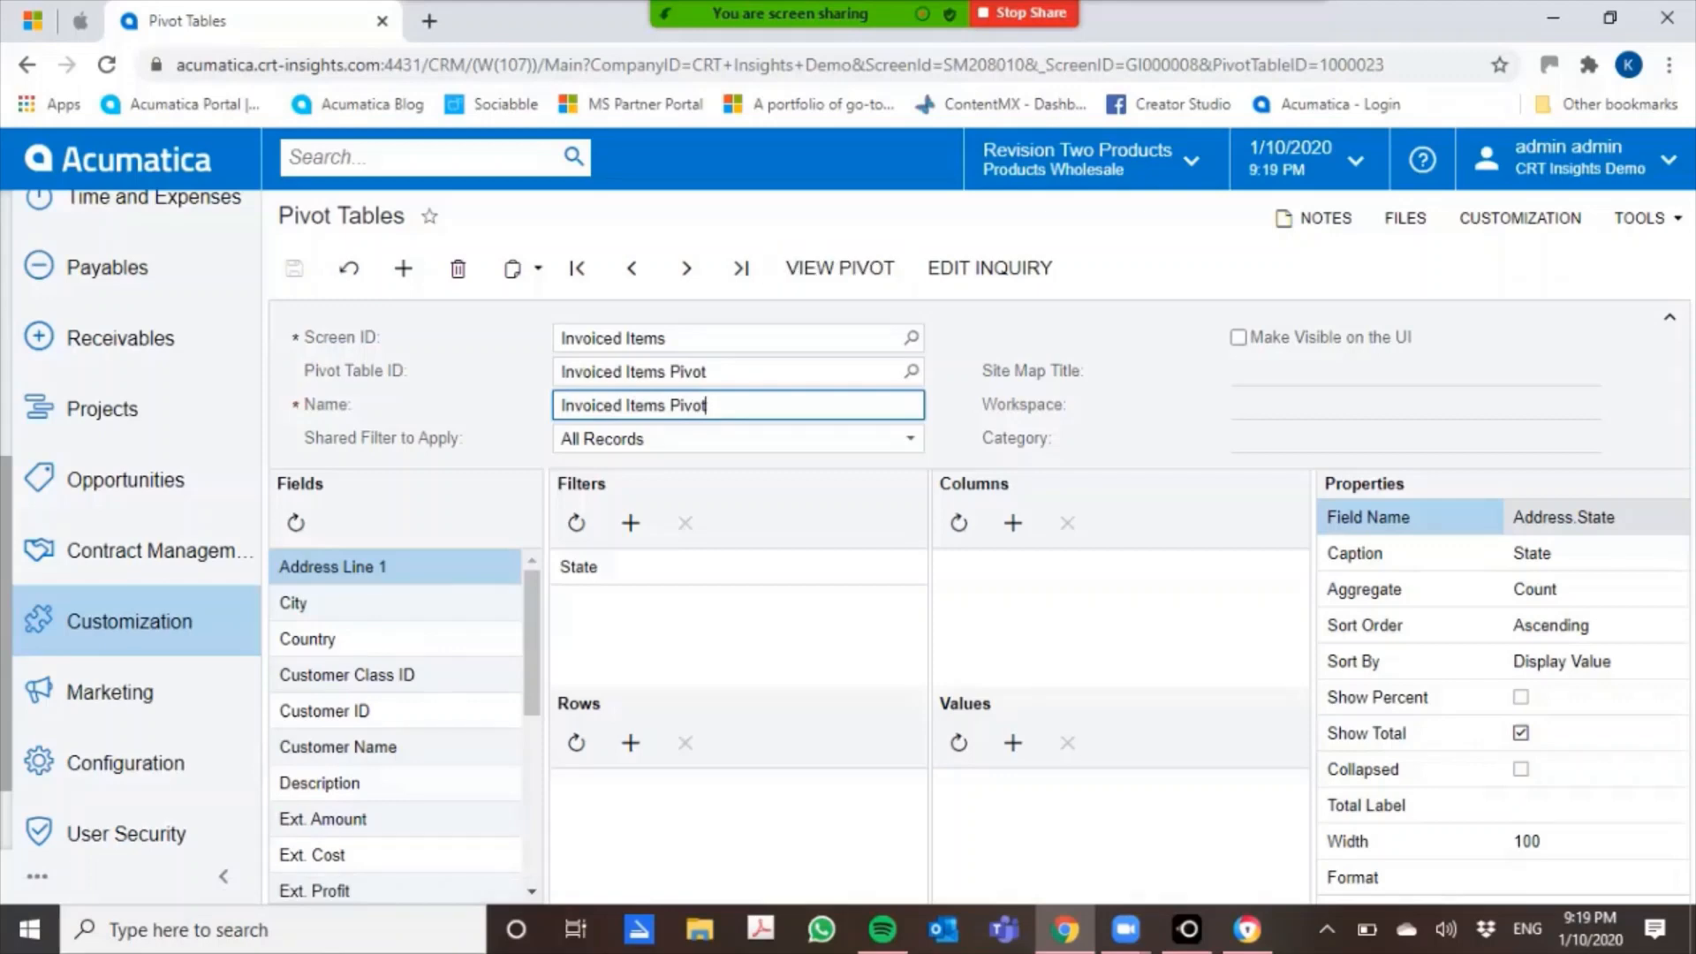
# View the Invoiced Items Pivot and move State from the filters into the rows, grouping the inventory items by state
pyautogui.click(840, 268)
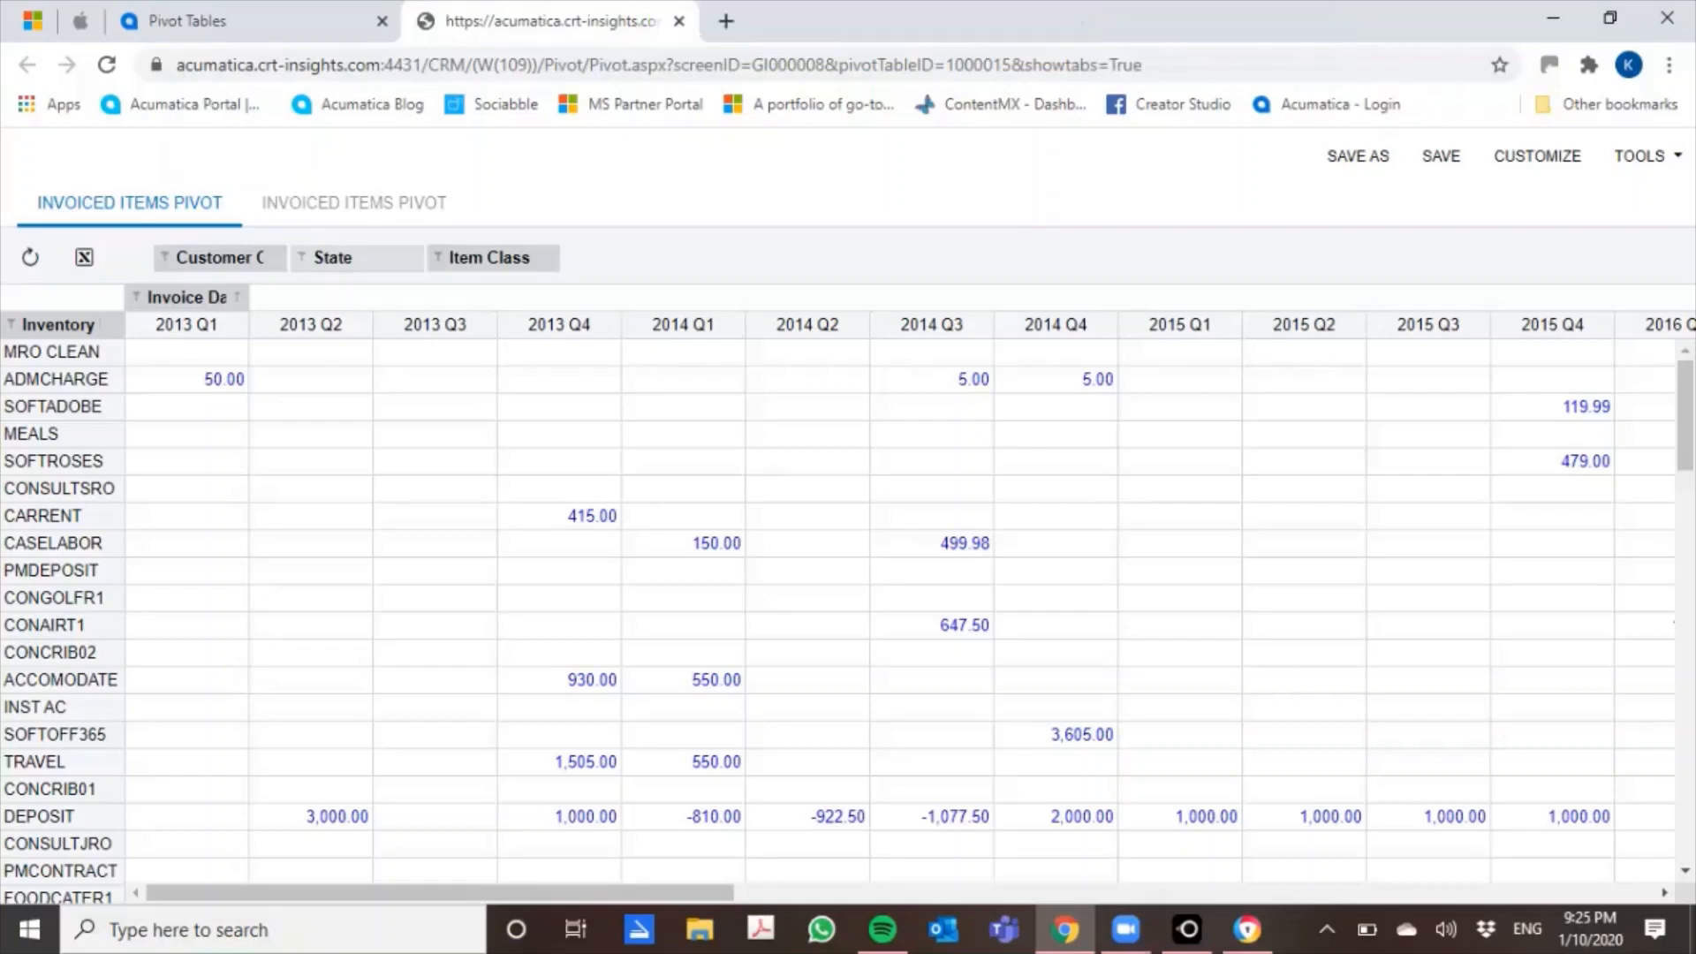
pyautogui.moveTo(333, 257)
pyautogui.mouseDown()
pyautogui.moveTo(355, 298)
pyautogui.moveTo(249, 342)
pyautogui.moveTo(265, 328)
pyautogui.mouseUp()
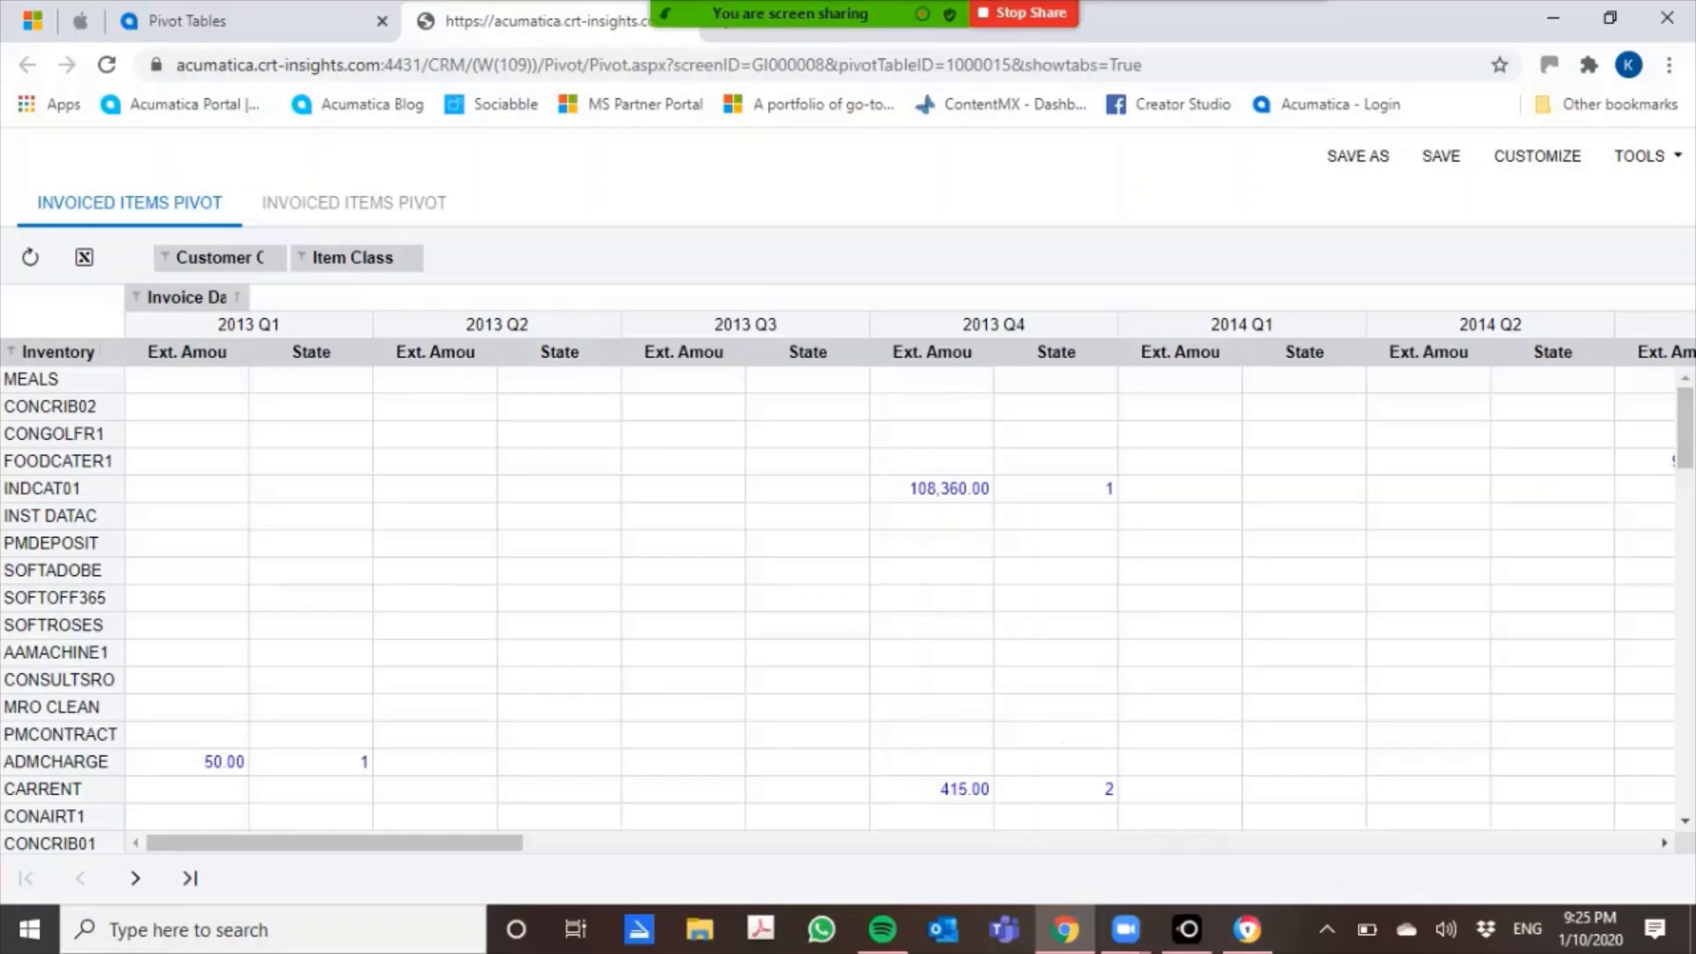
pyautogui.moveTo(311, 351); pyautogui.dragTo(22, 367)
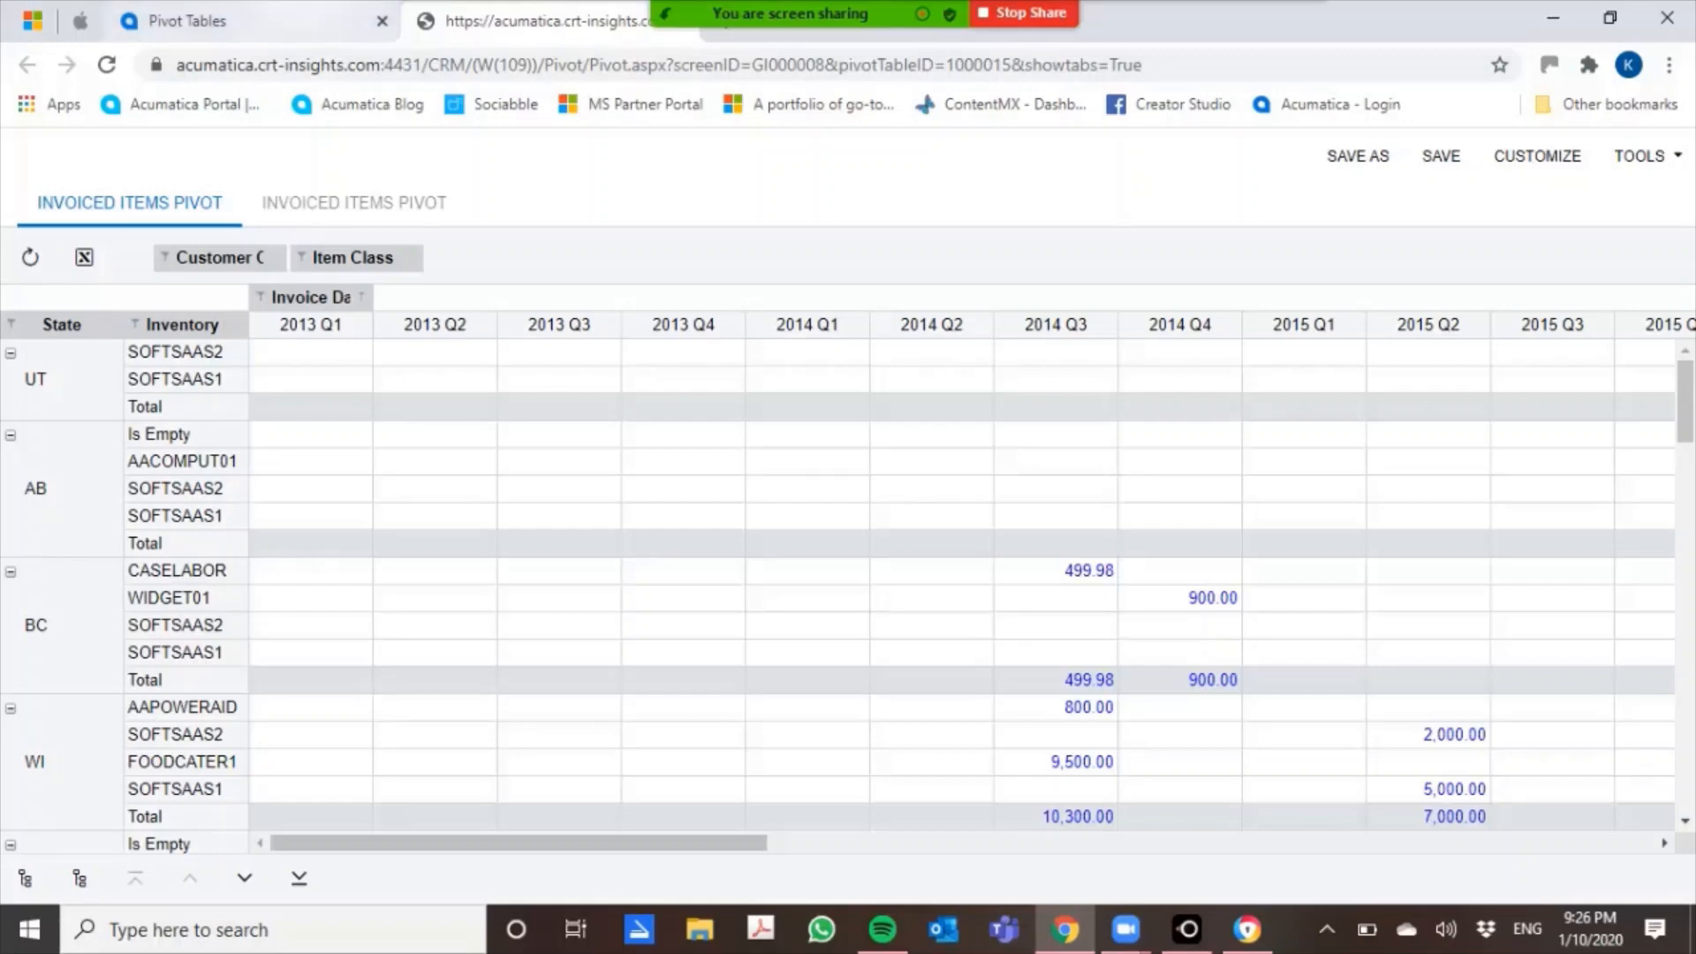
# Return to the Pivot Tables page and put the Sales Orders workspace menu into editing mode
pyautogui.click(187, 20)
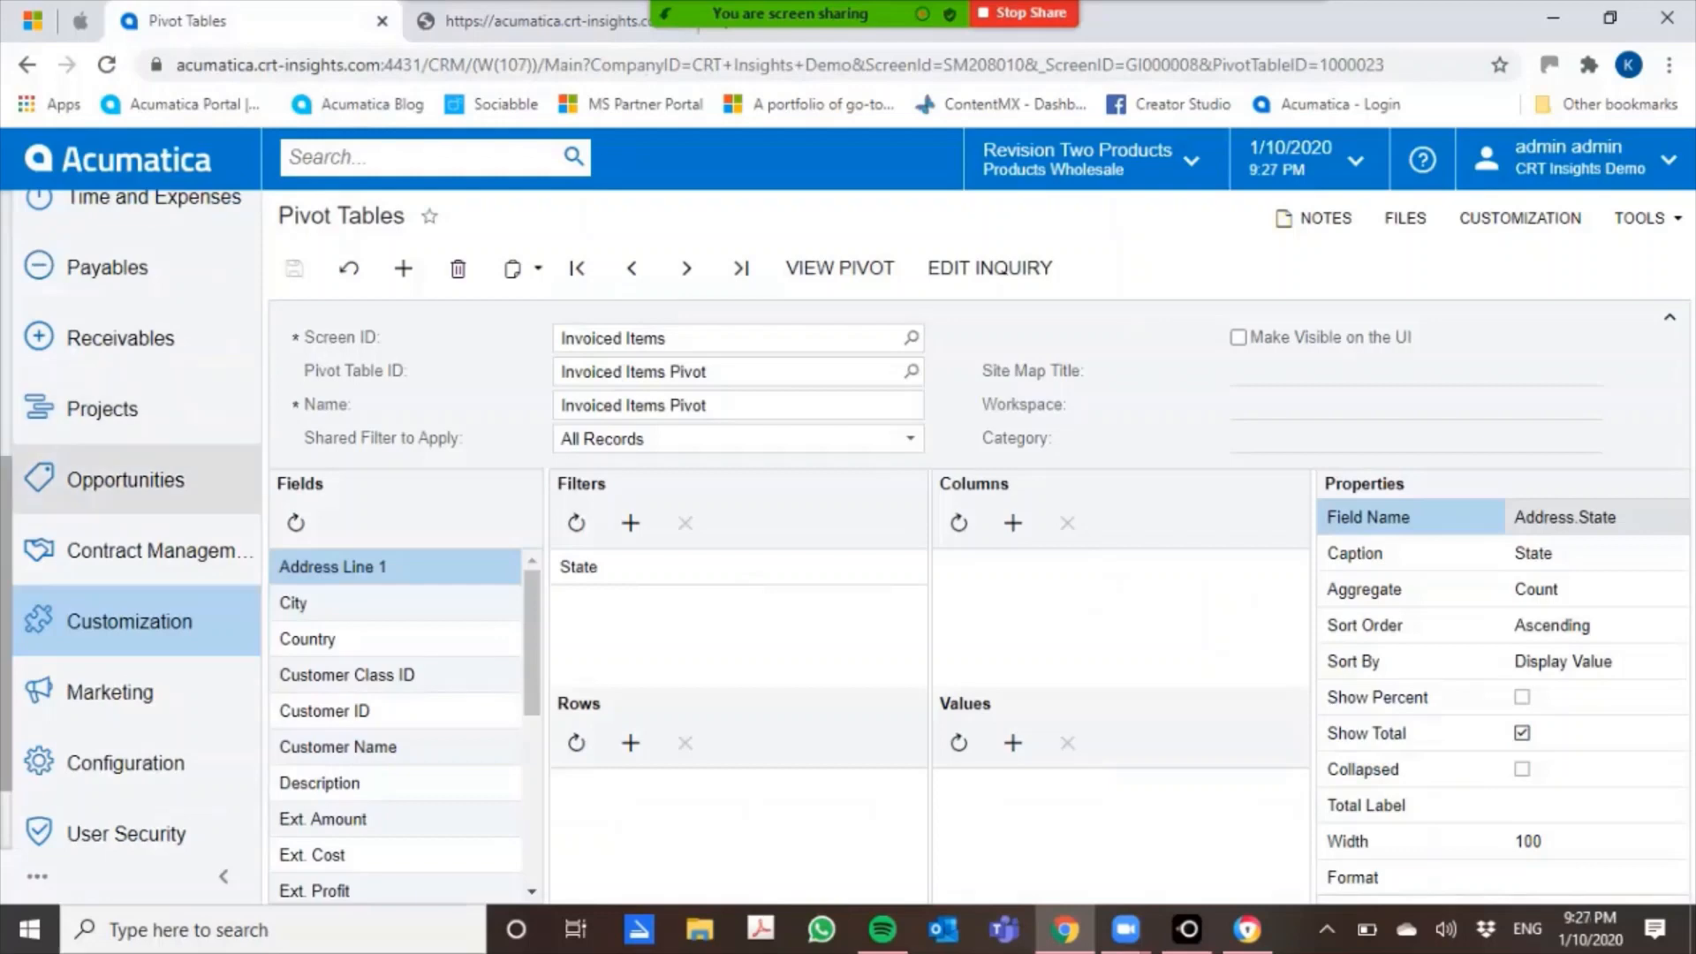
pyautogui.scroll(5, 132, 521)
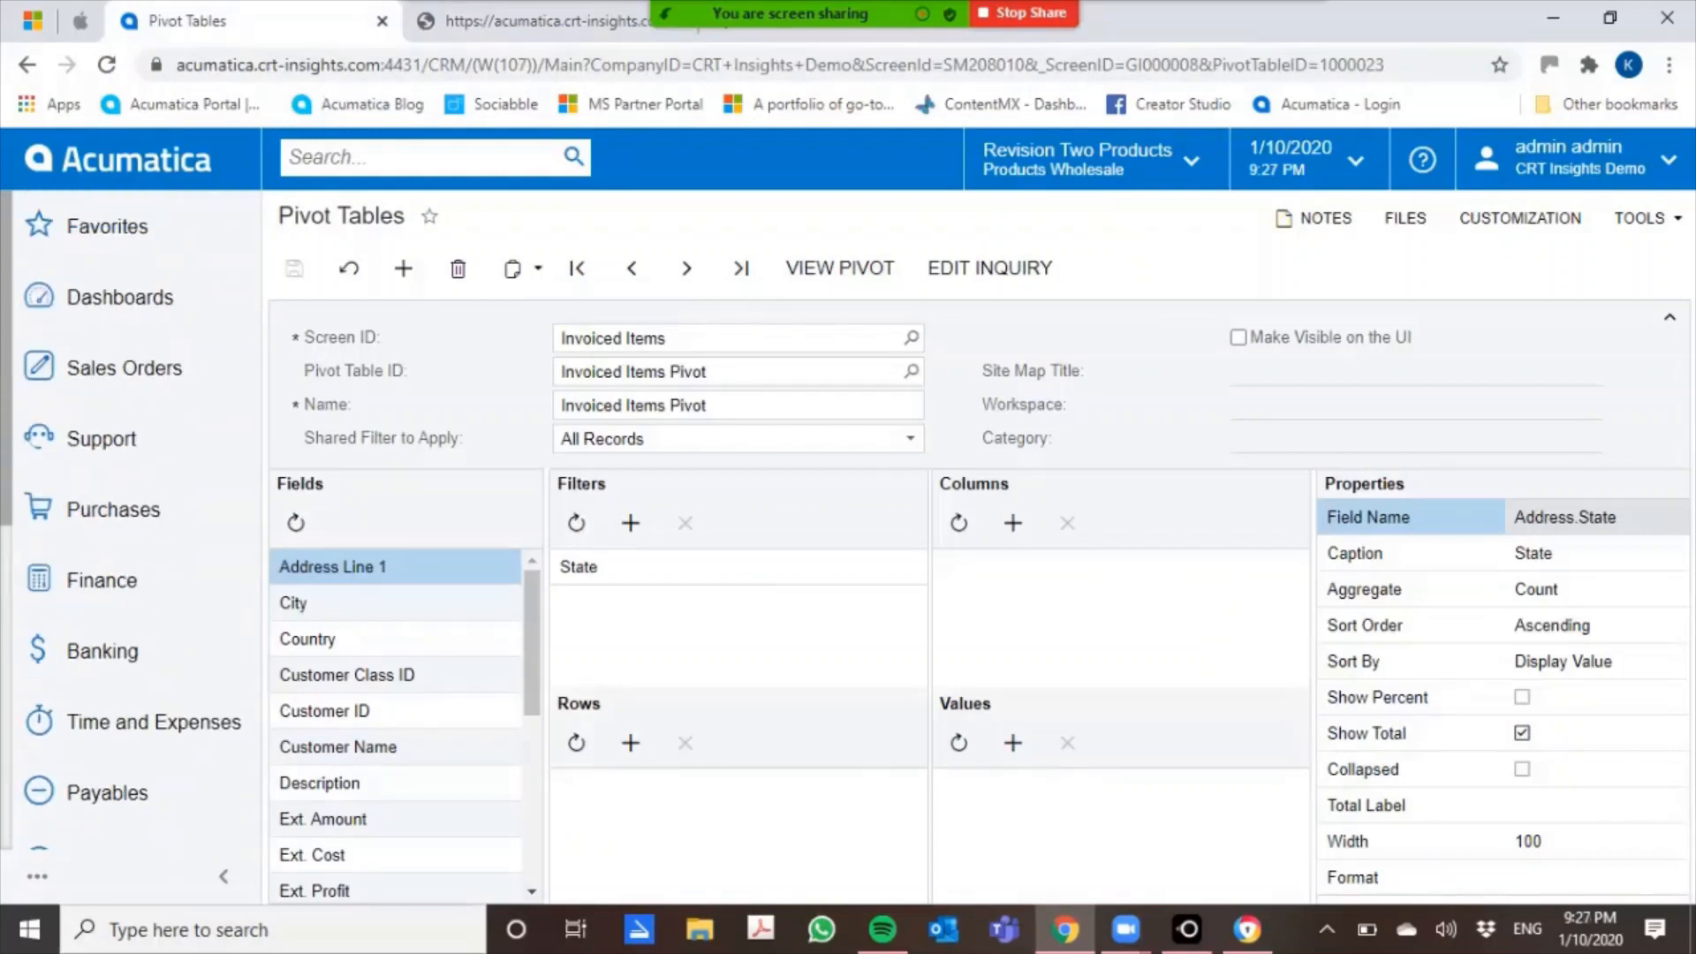
pyautogui.click(123, 367)
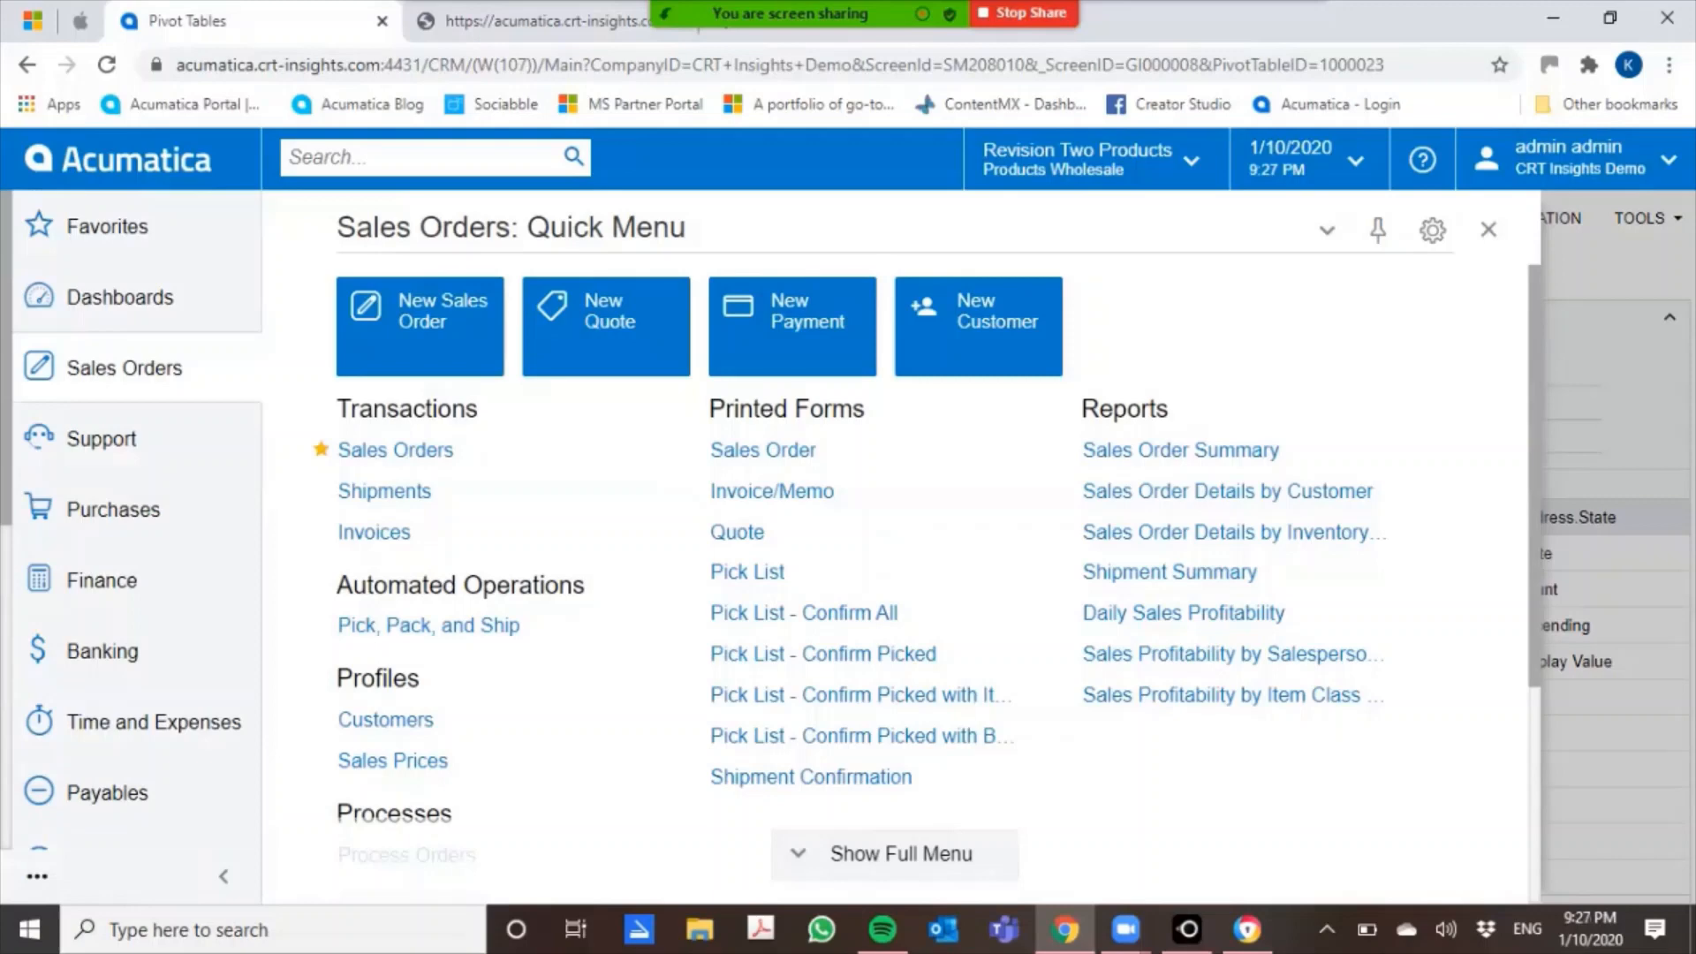
pyautogui.click(37, 876)
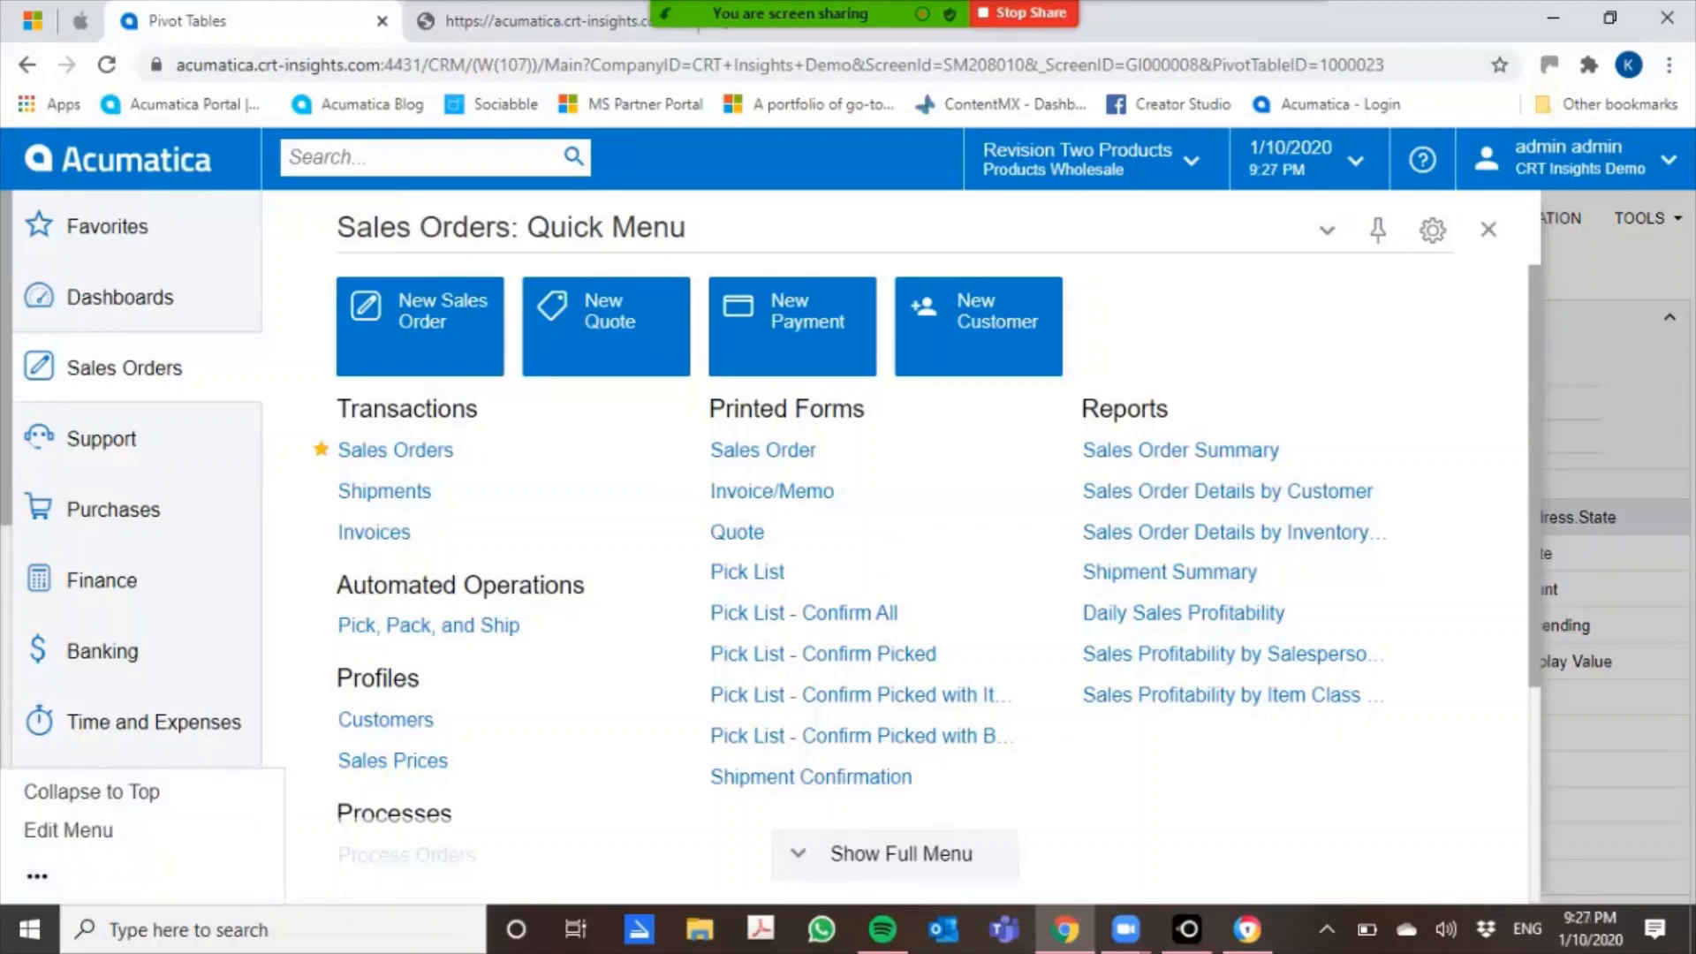
pyautogui.click(37, 876)
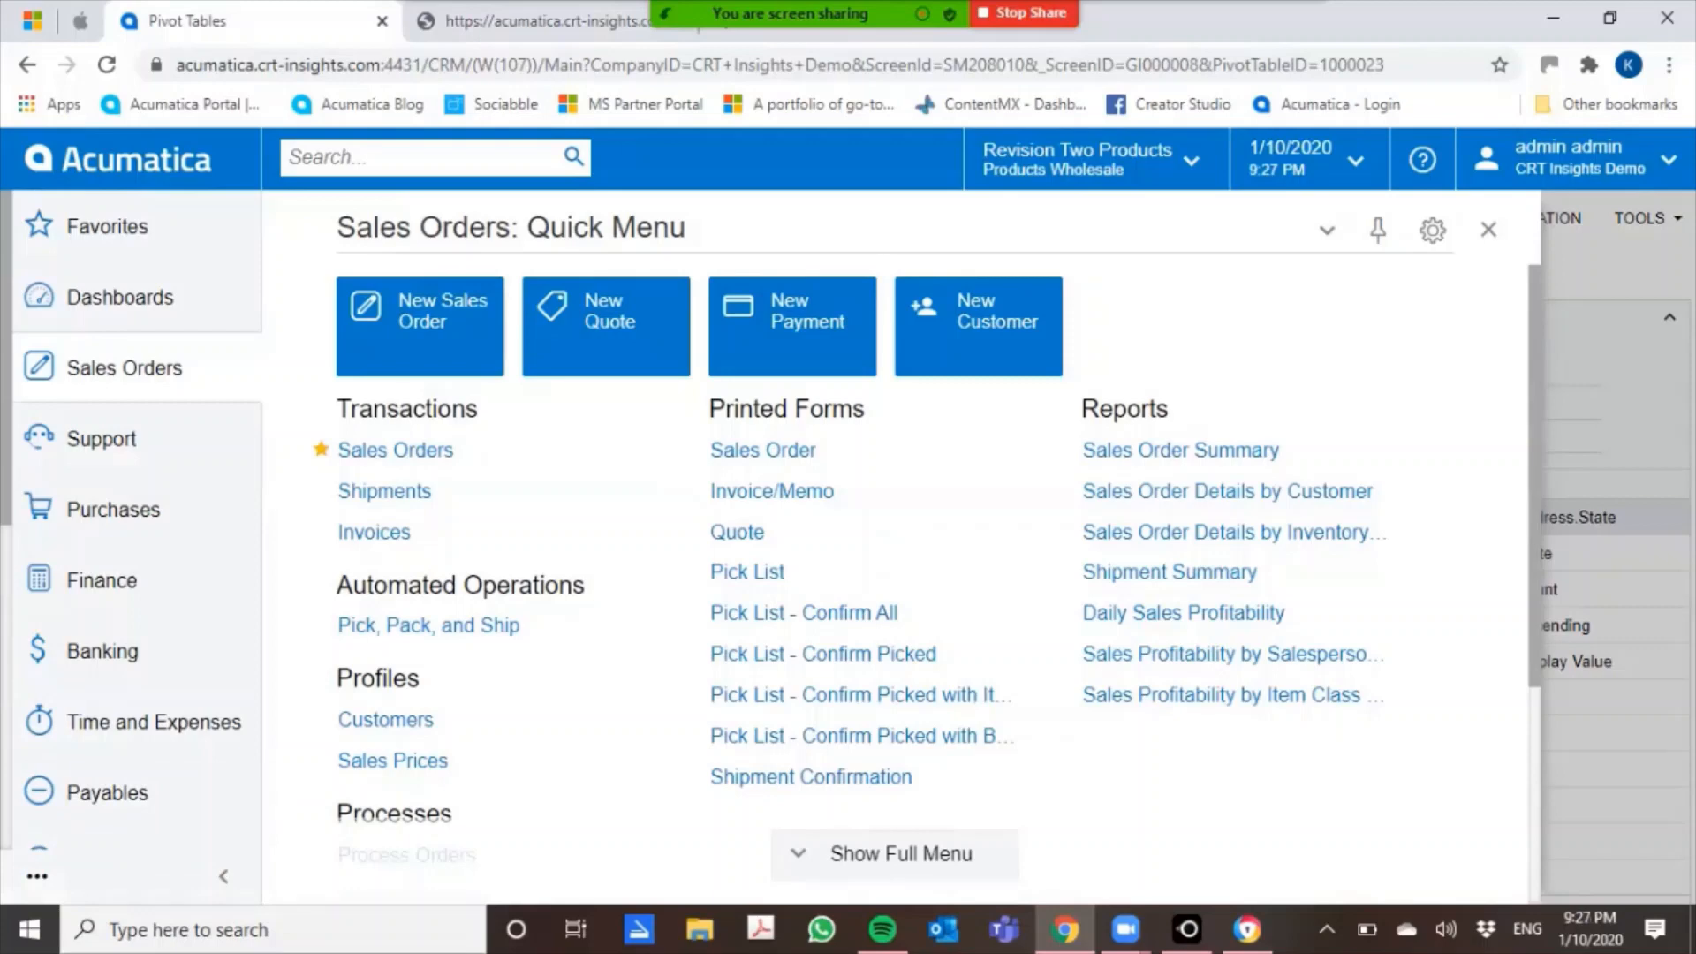
pyautogui.click(38, 876)
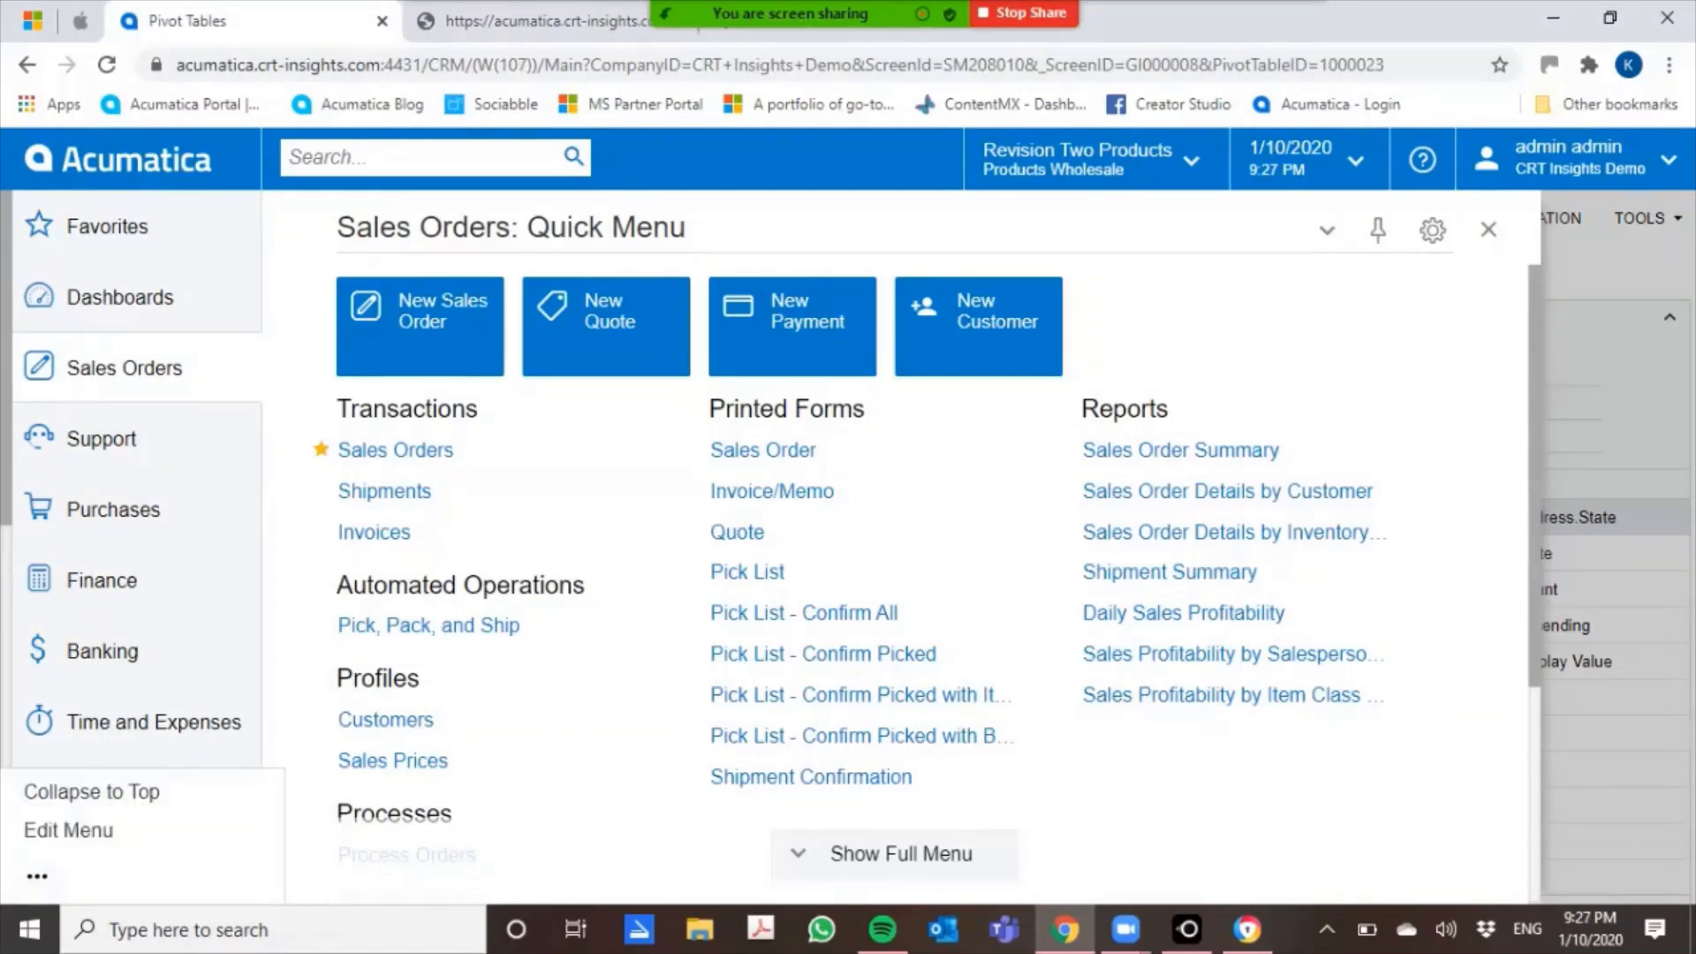
pyautogui.click(69, 830)
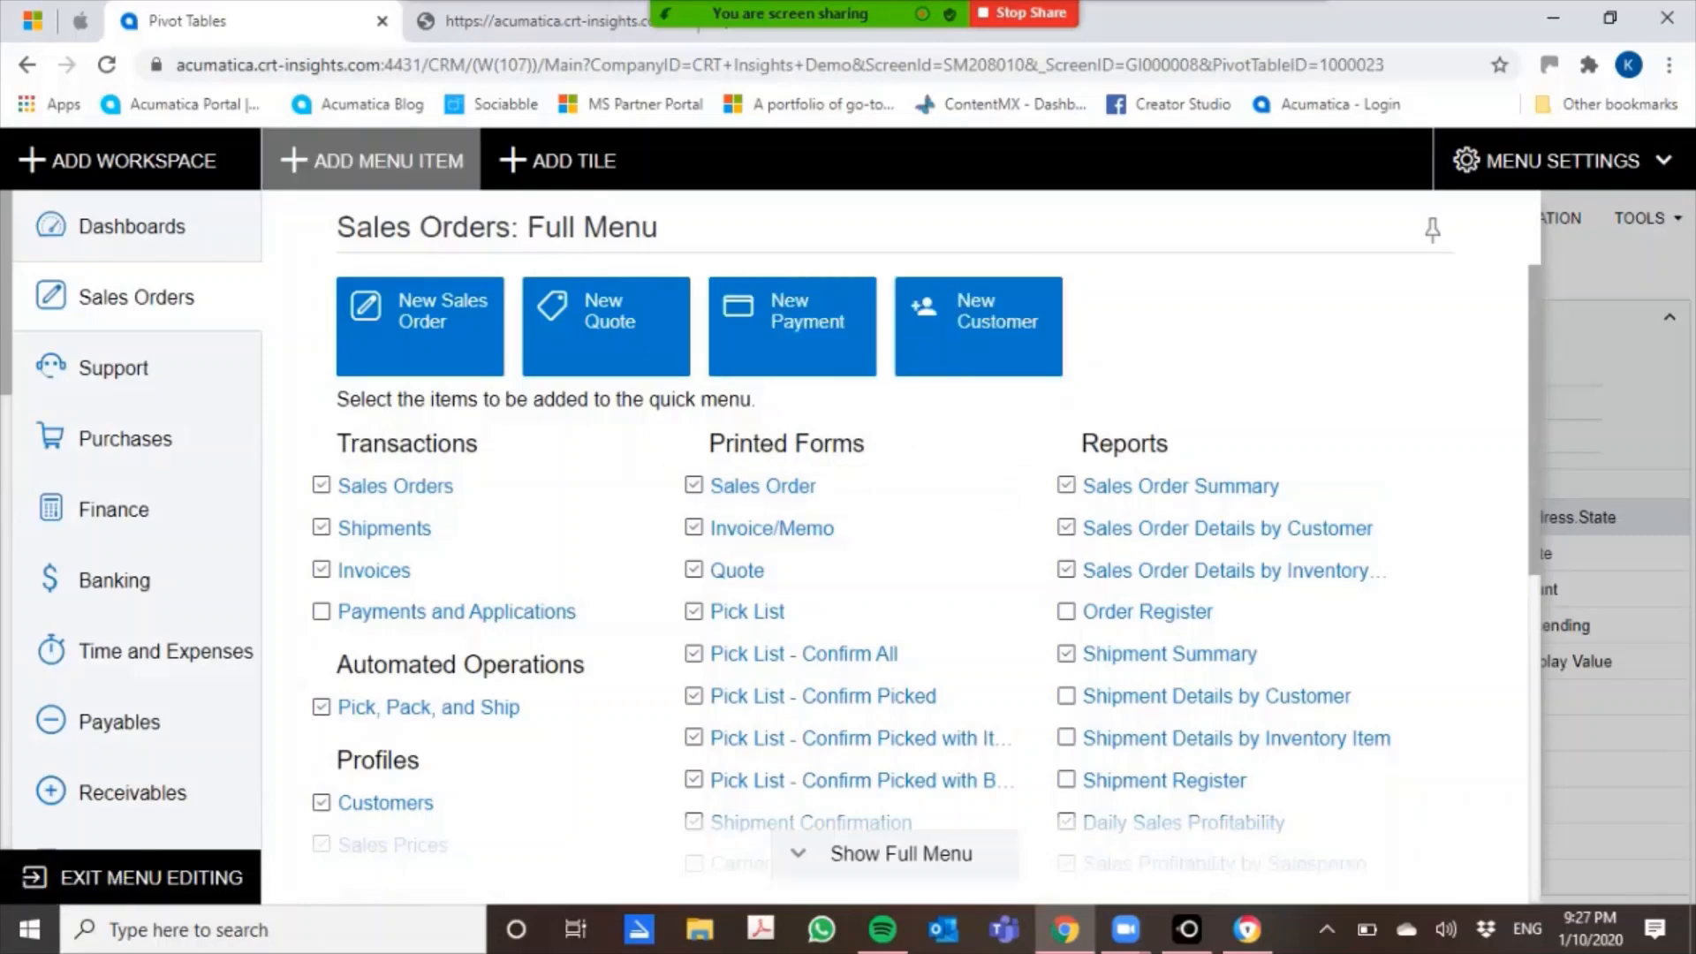
# Search the available forms for "invoiced" and add the Invoiced Items inquiry to the Sales Orders menu
pyautogui.click(371, 160)
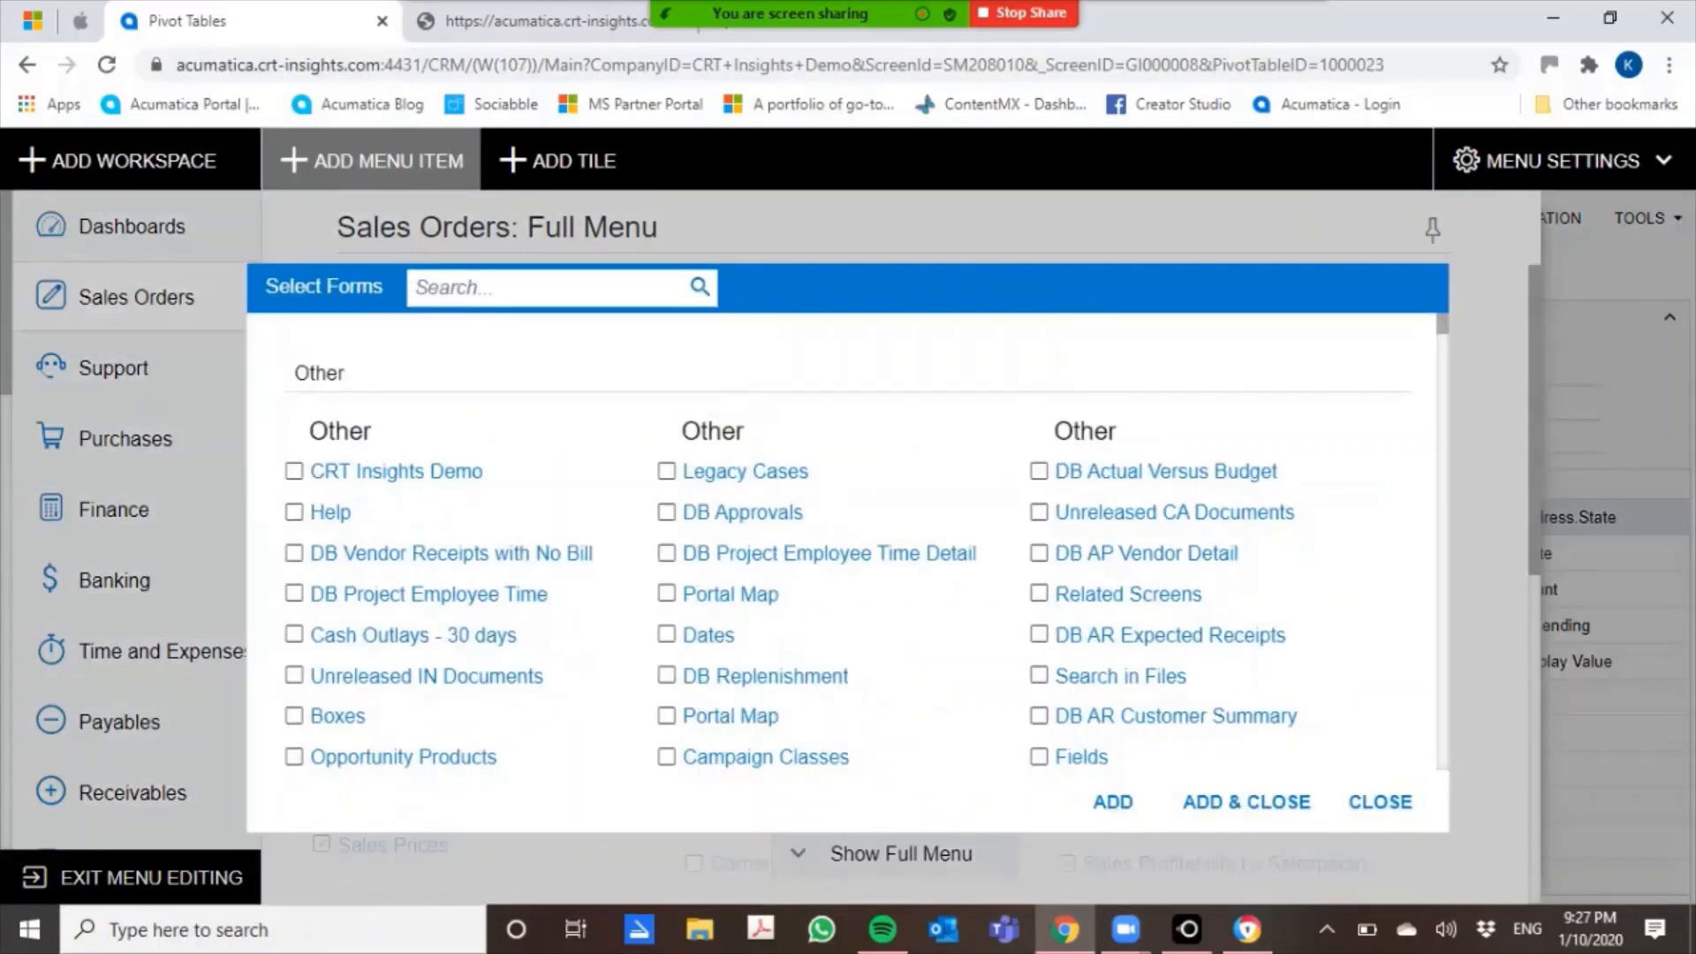
pyautogui.write('invoiced')
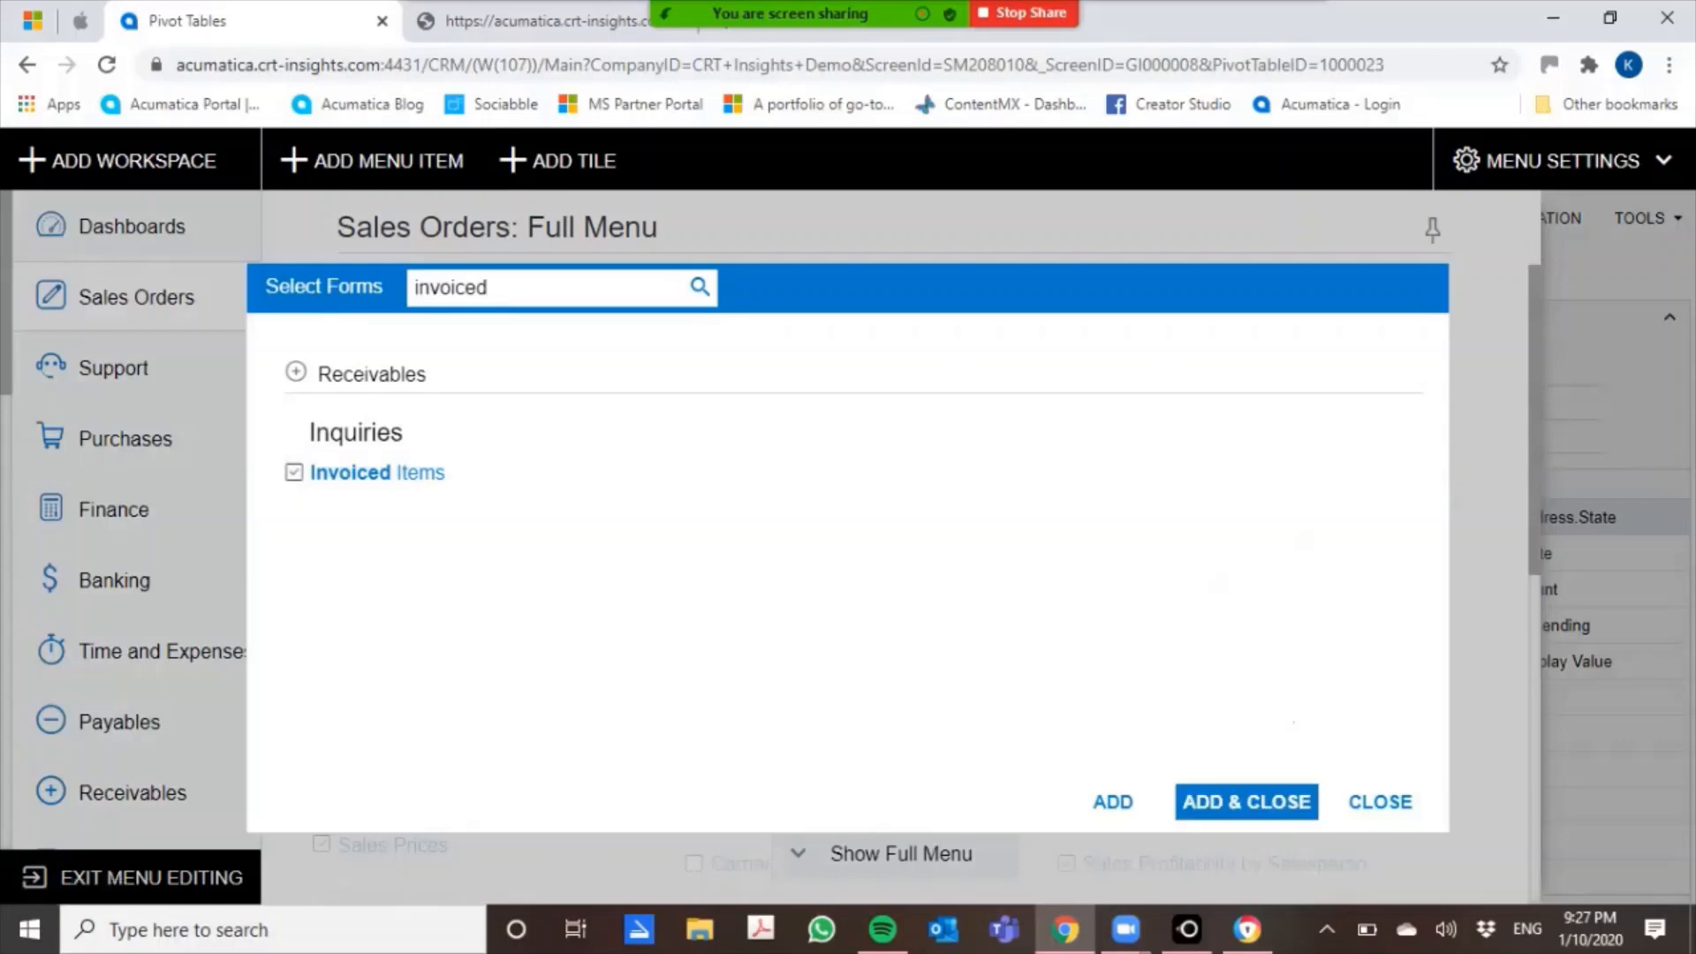
pyautogui.click(1245, 801)
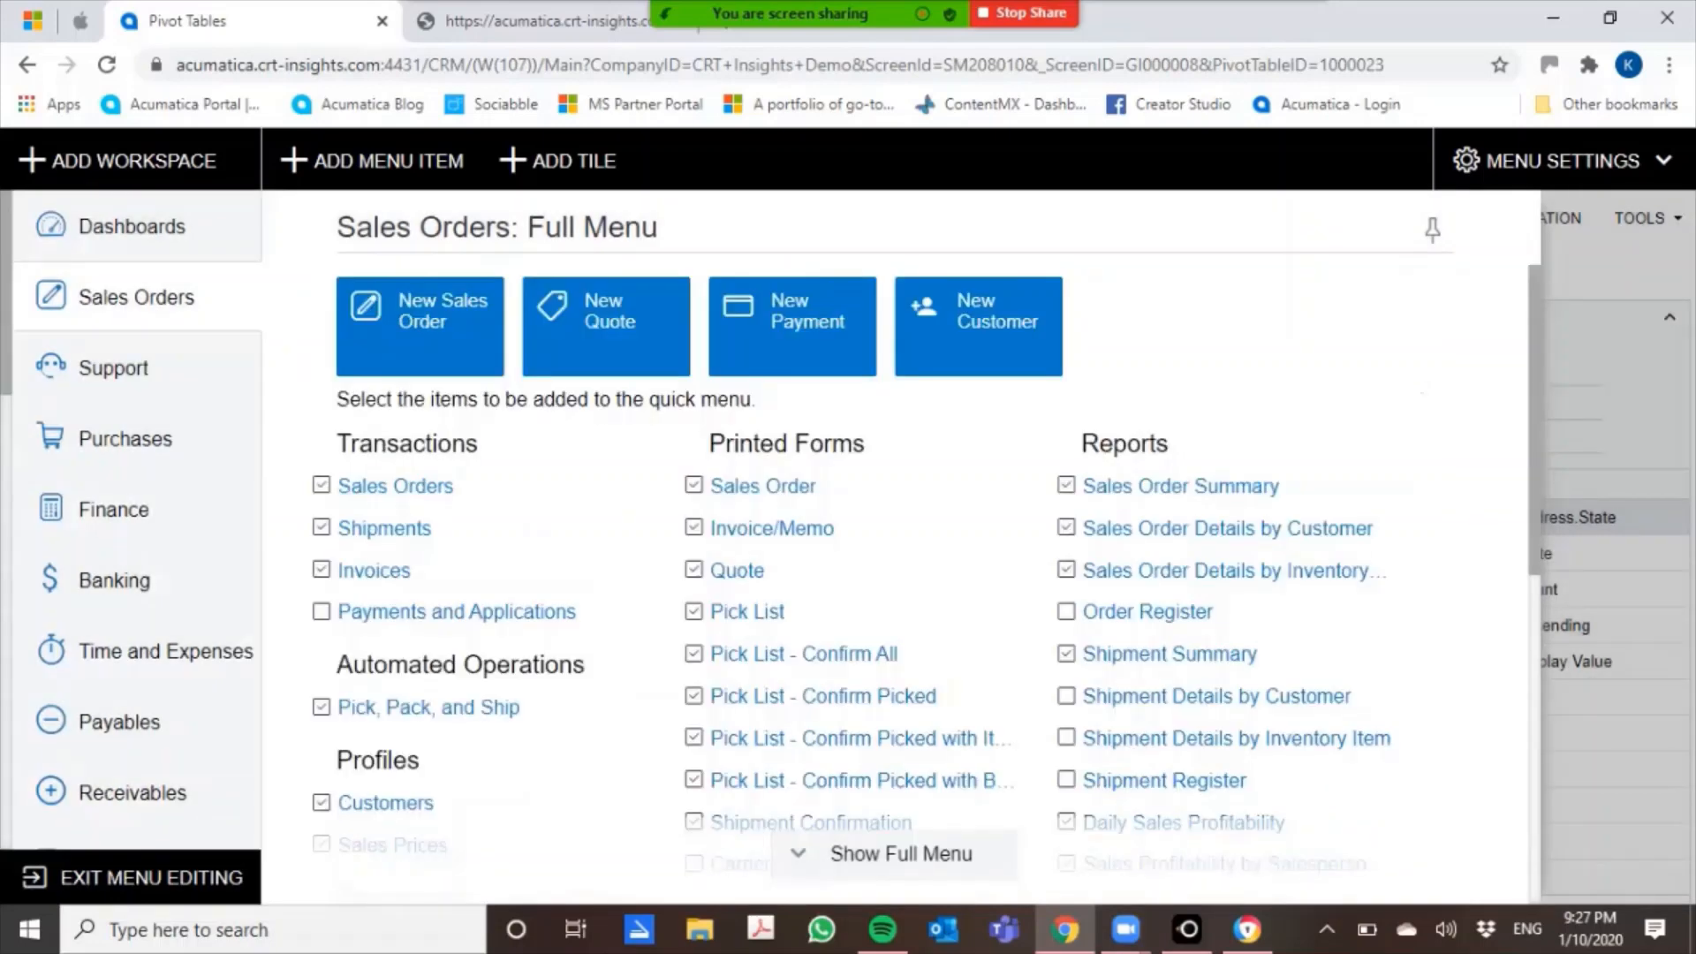
# Review the Inquiries section of the Sales Orders full menu for the Invoiced Items entry and leave menu editing
pyautogui.scroll(-7, 883, 530)
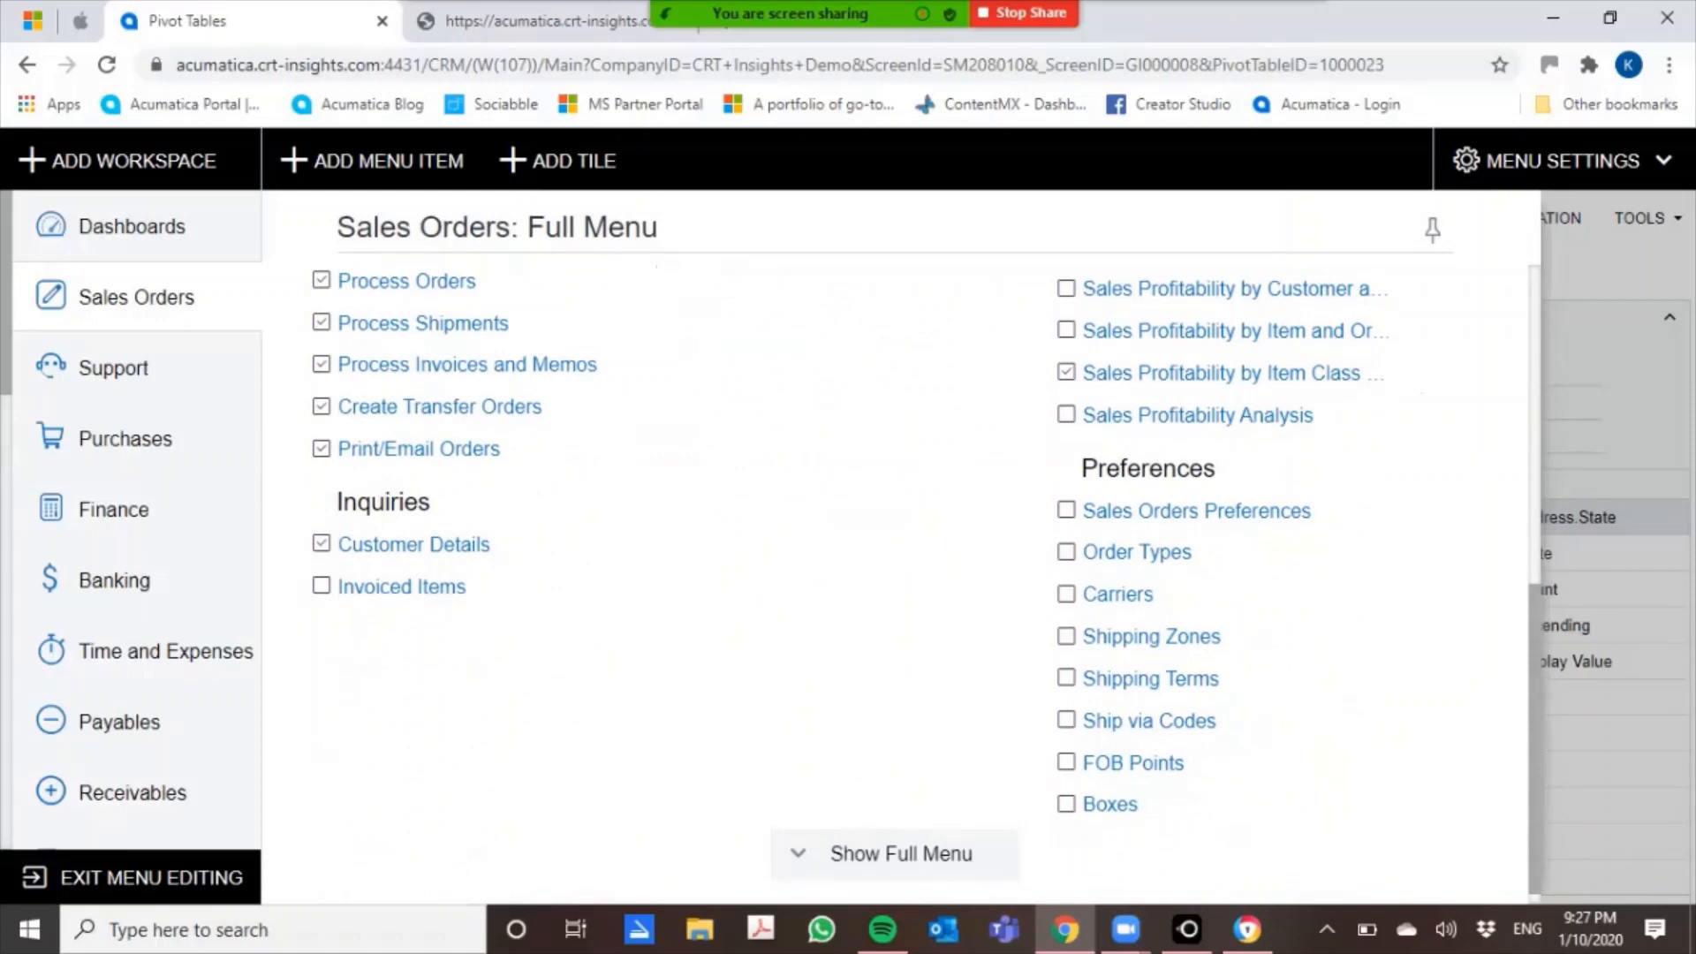
pyautogui.scroll(1, 884, 530)
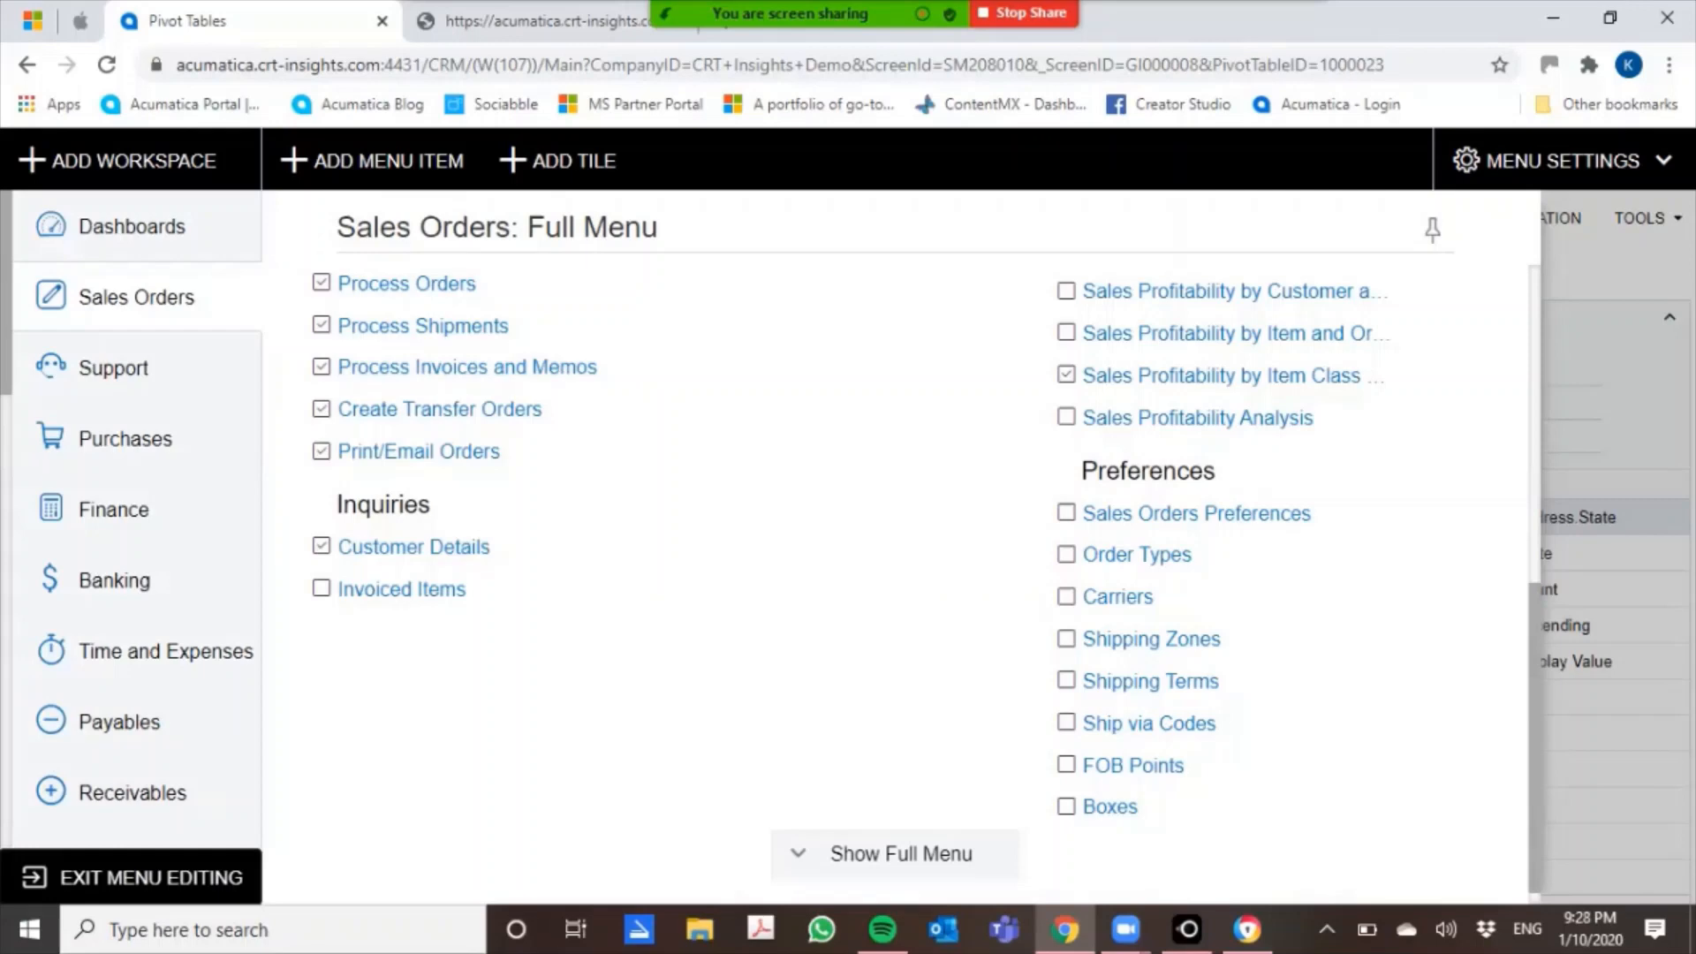
pyautogui.click(132, 877)
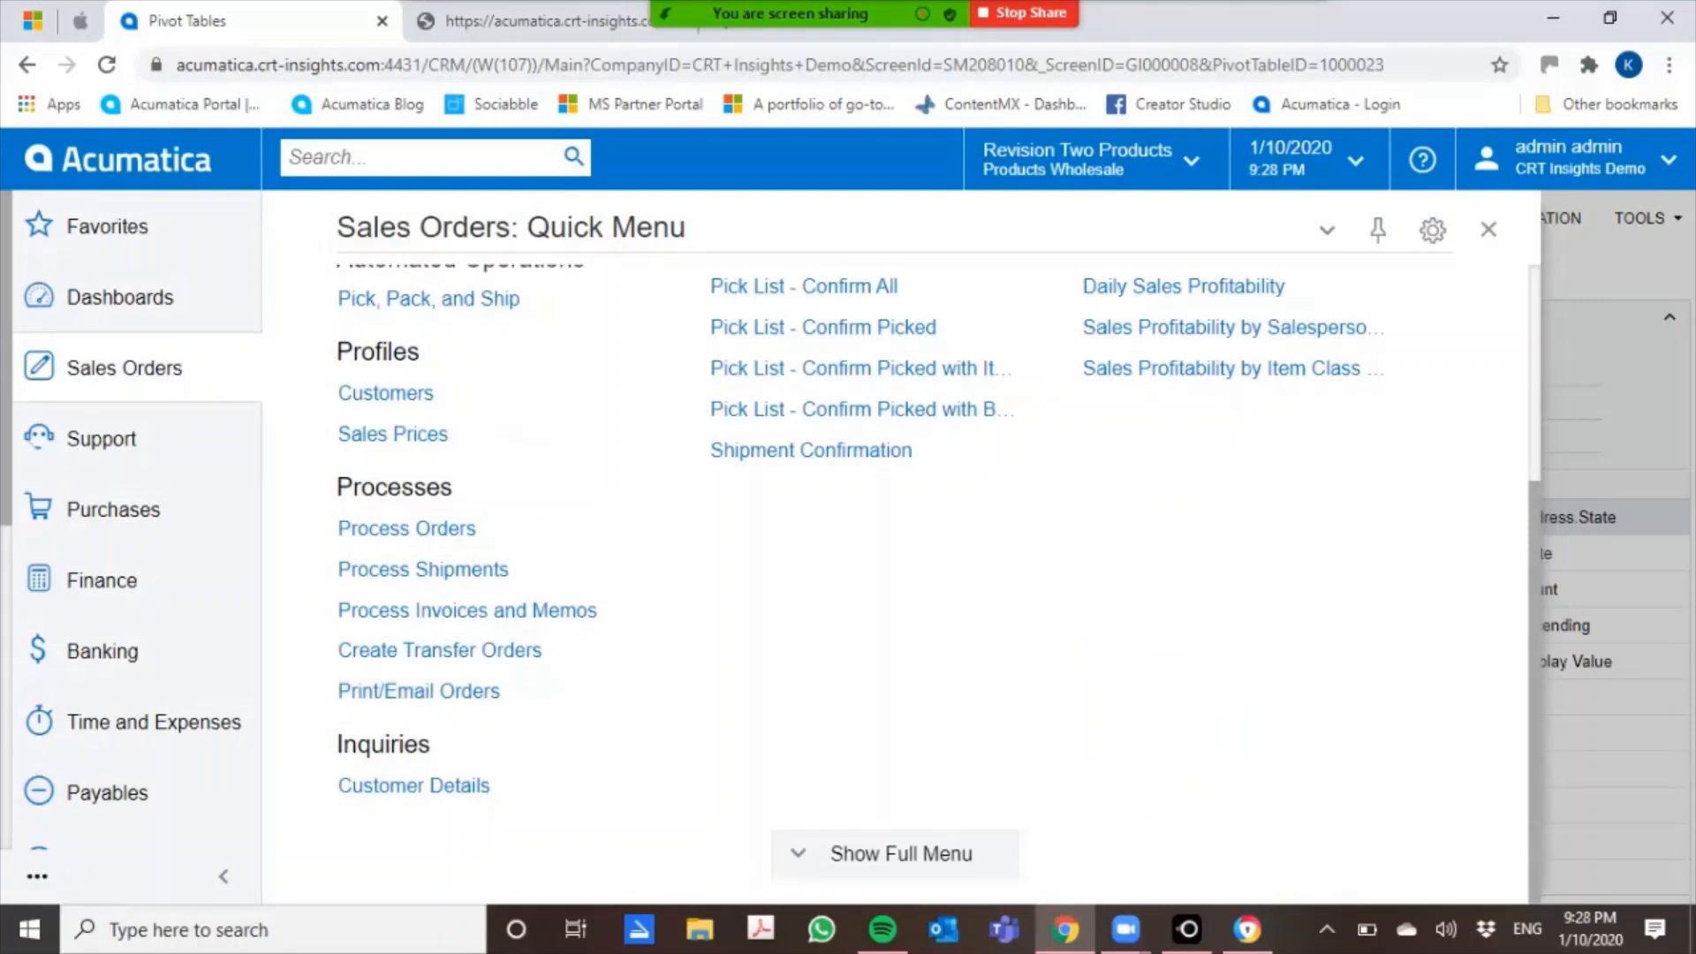
# Edit the Sales Orders menu again to include Invoiced Items in the quick menu, then exit editing and close the workspace menu
pyautogui.click(37, 876)
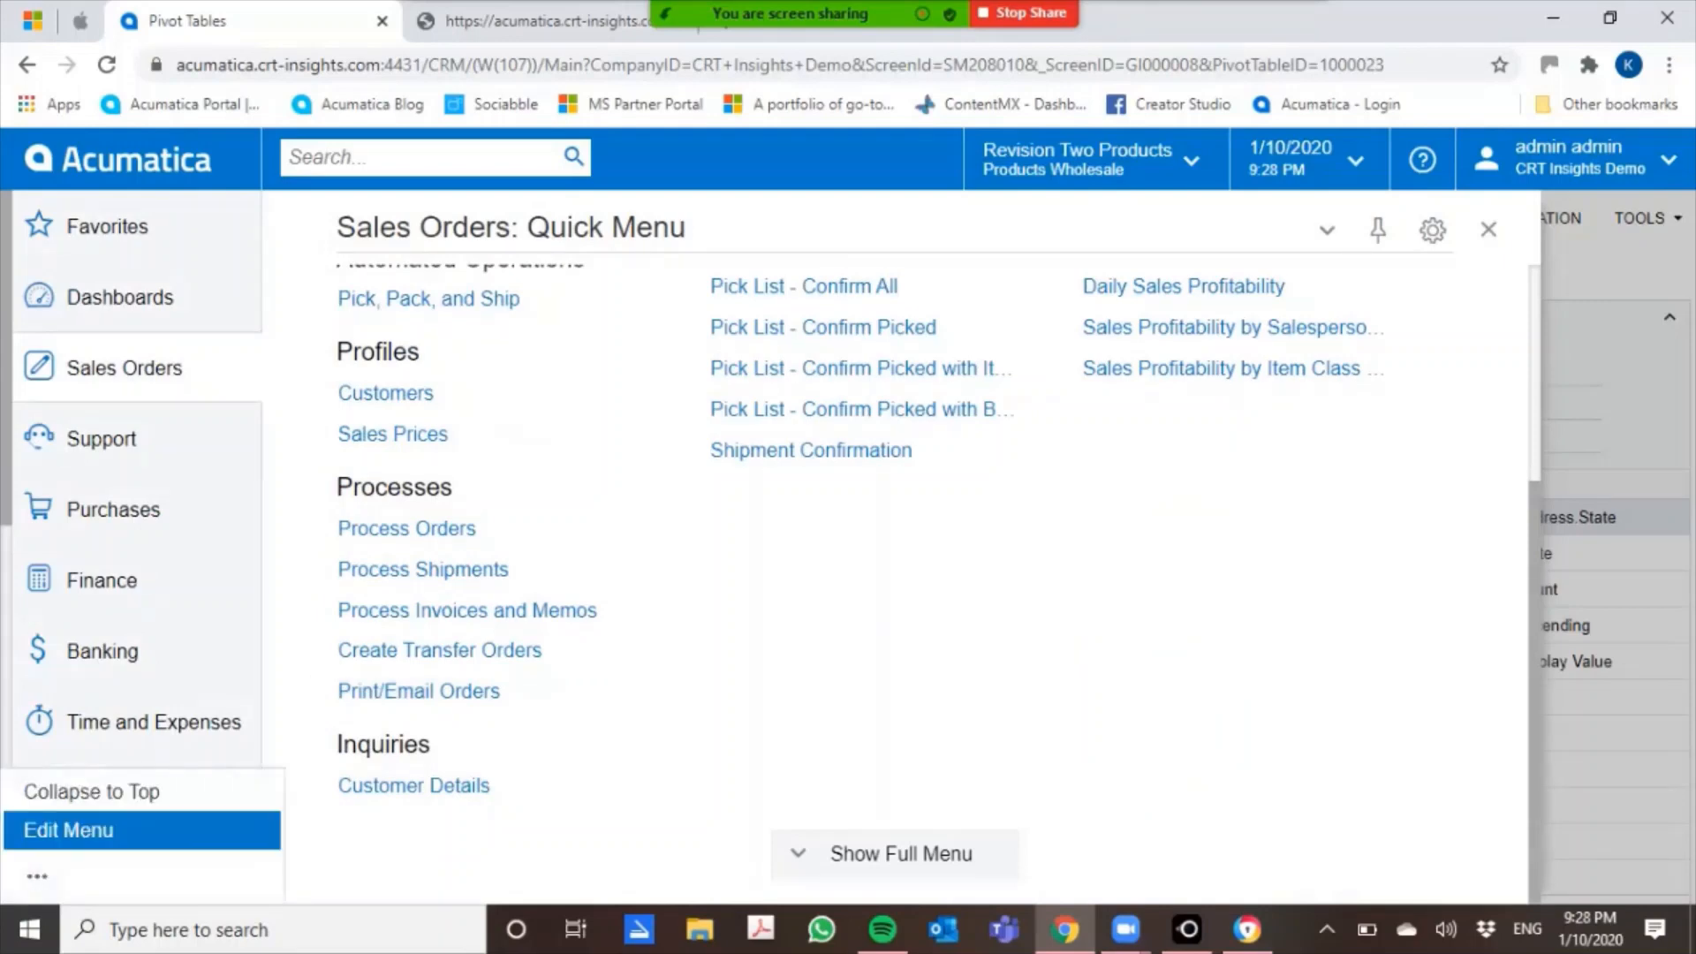
pyautogui.click(68, 831)
pyautogui.scroll(-3, 884, 548)
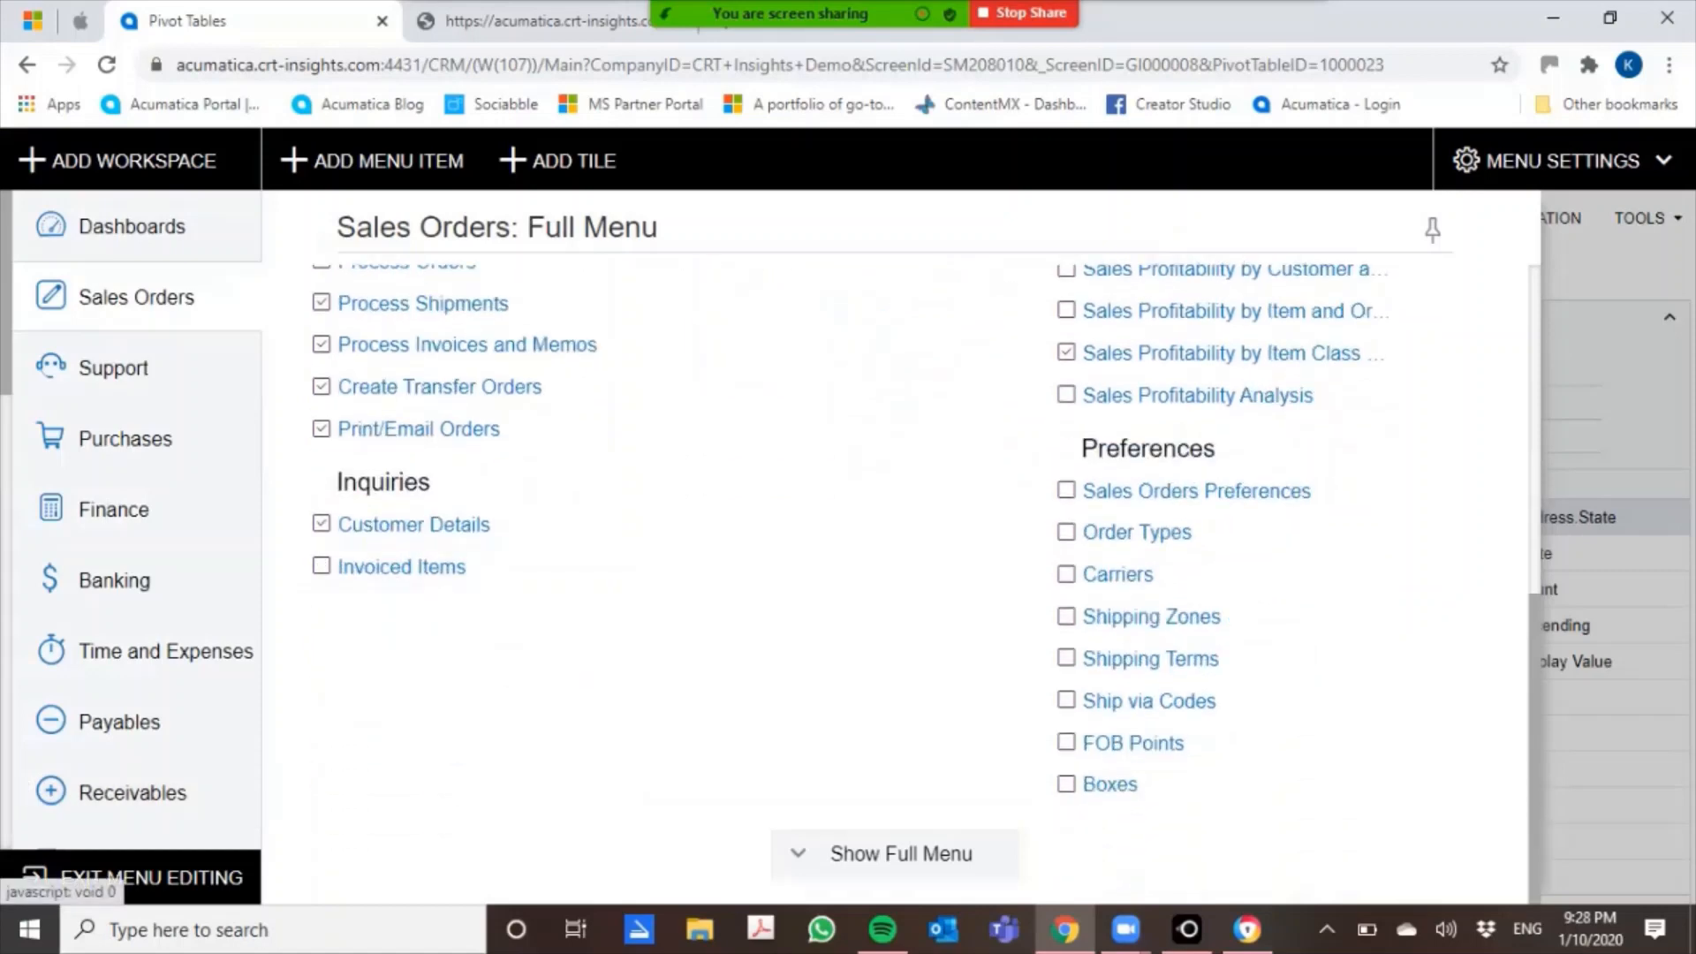
pyautogui.click(320, 566)
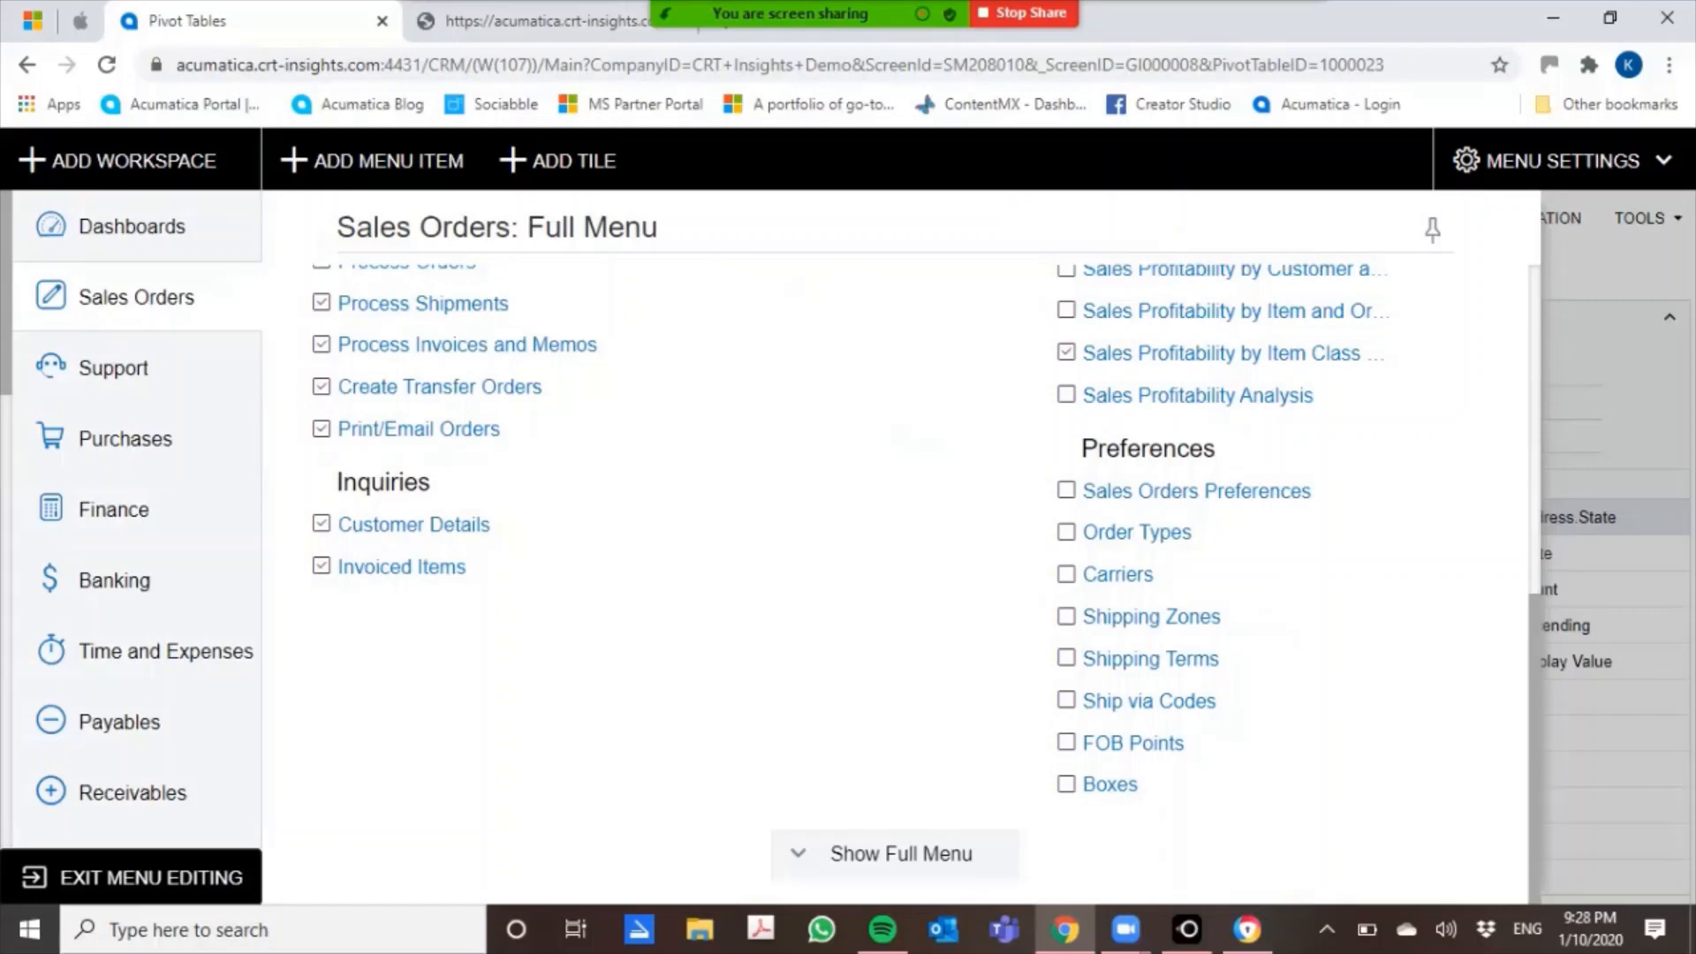
pyautogui.click(133, 877)
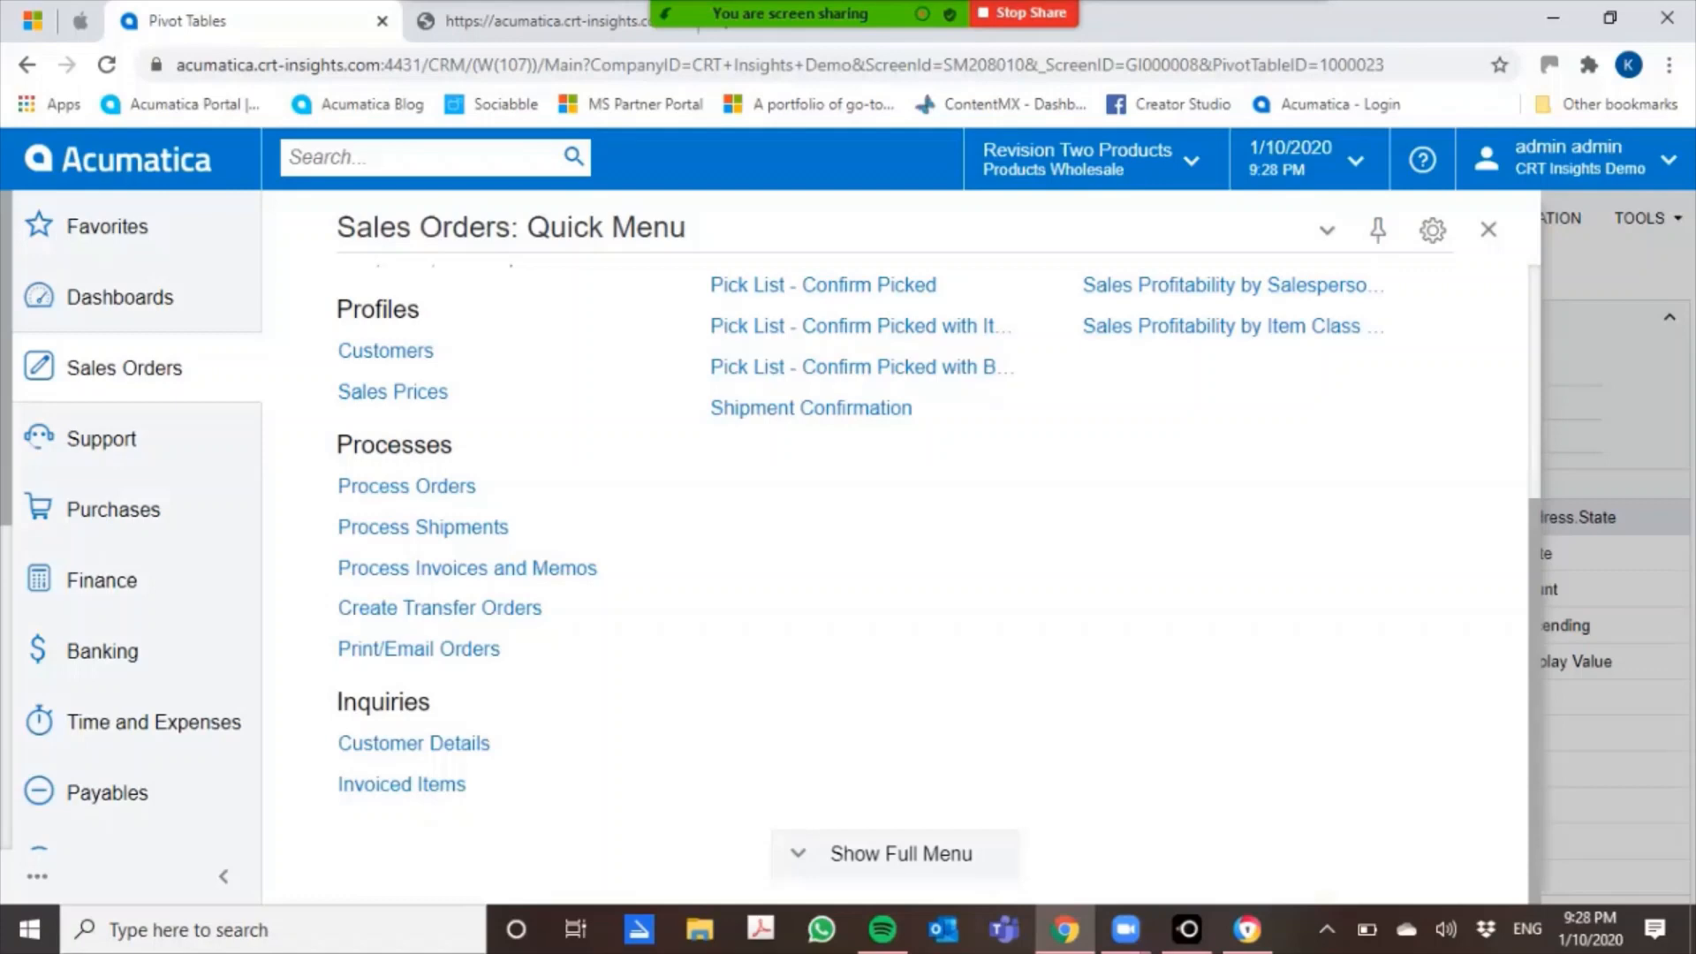
pyautogui.click(1488, 229)
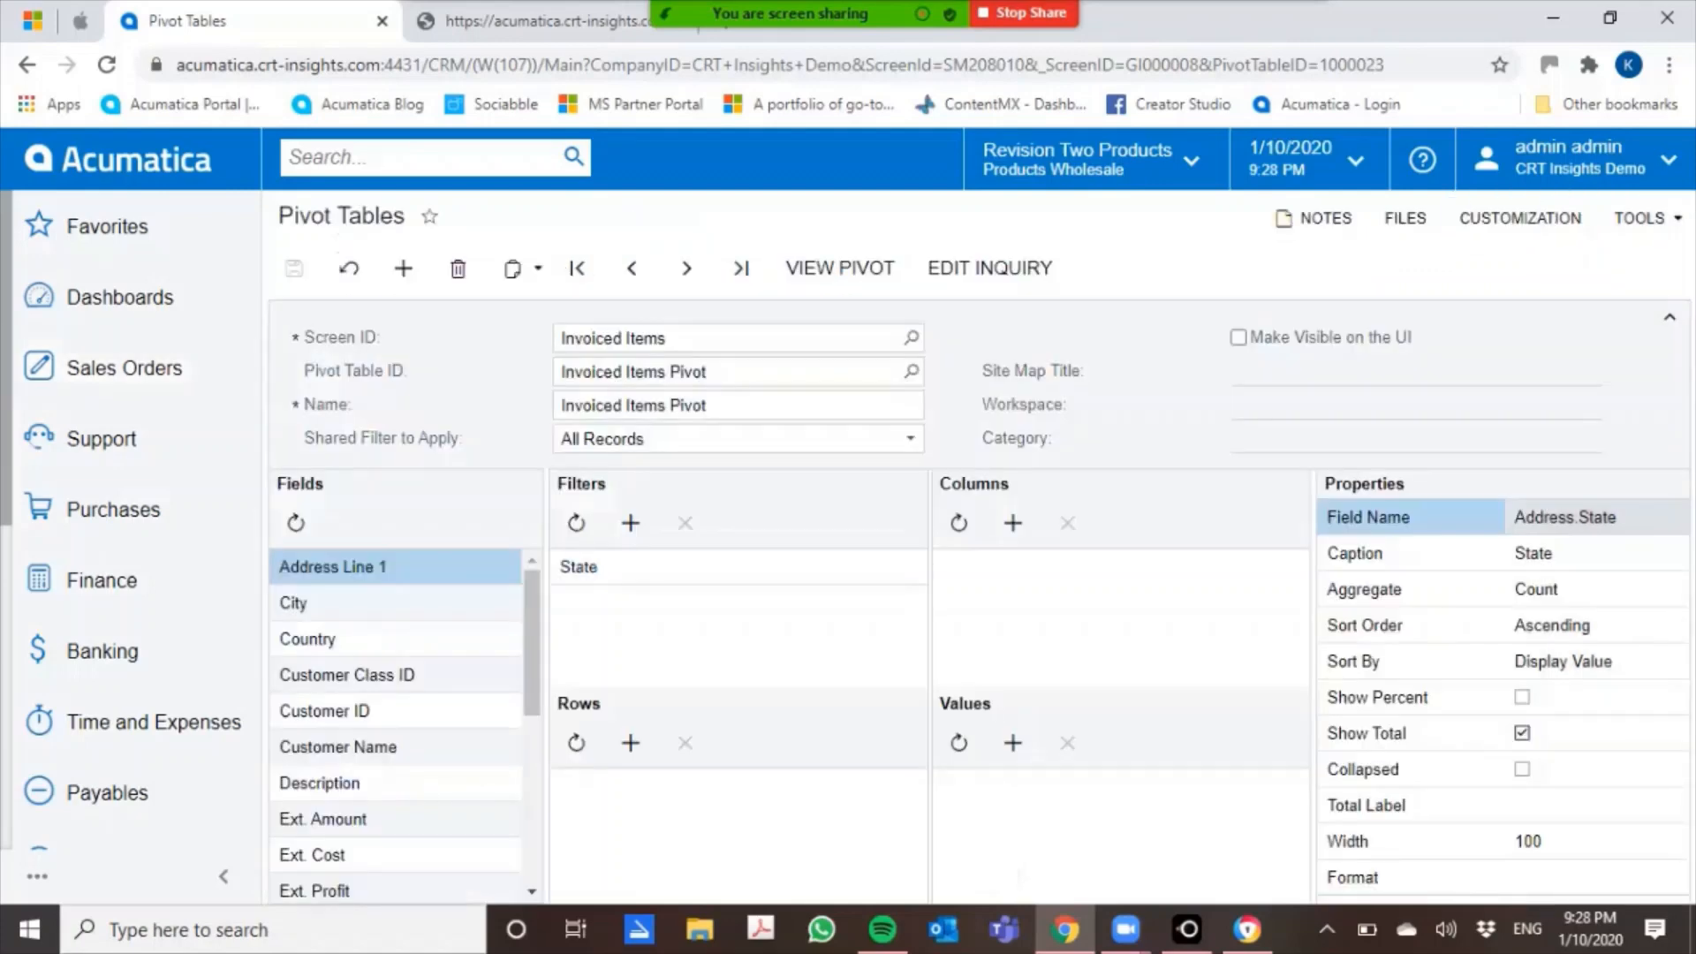